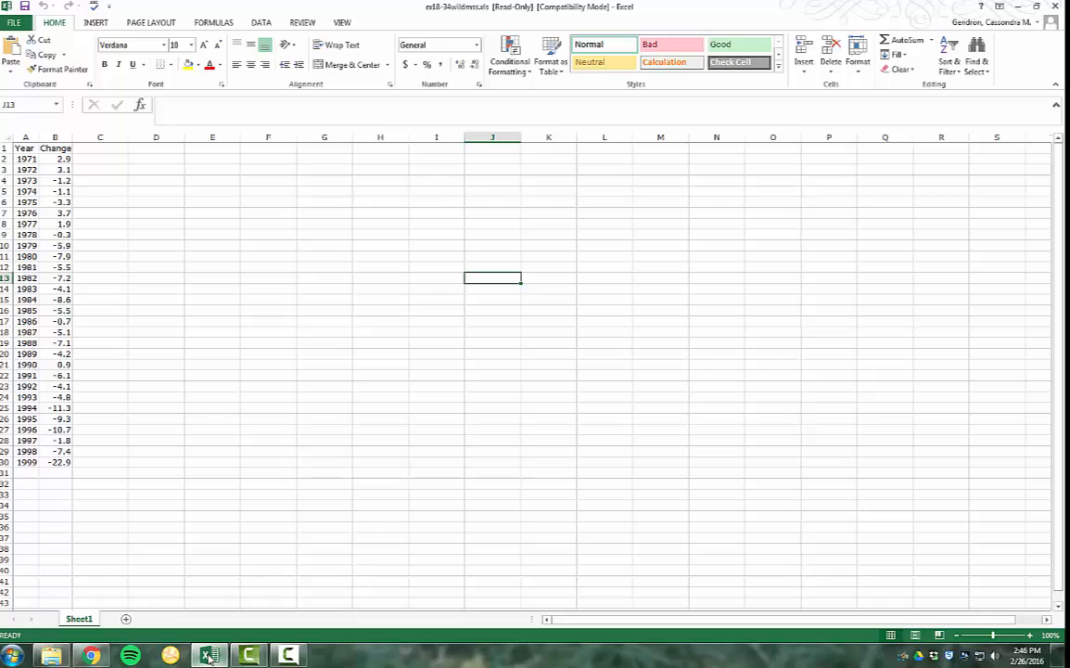
Enter the labels Min, Q1, Median, Q3 and Max down cells D2 to D6
{"action": "left_click", "coordinate": [150, 160]}
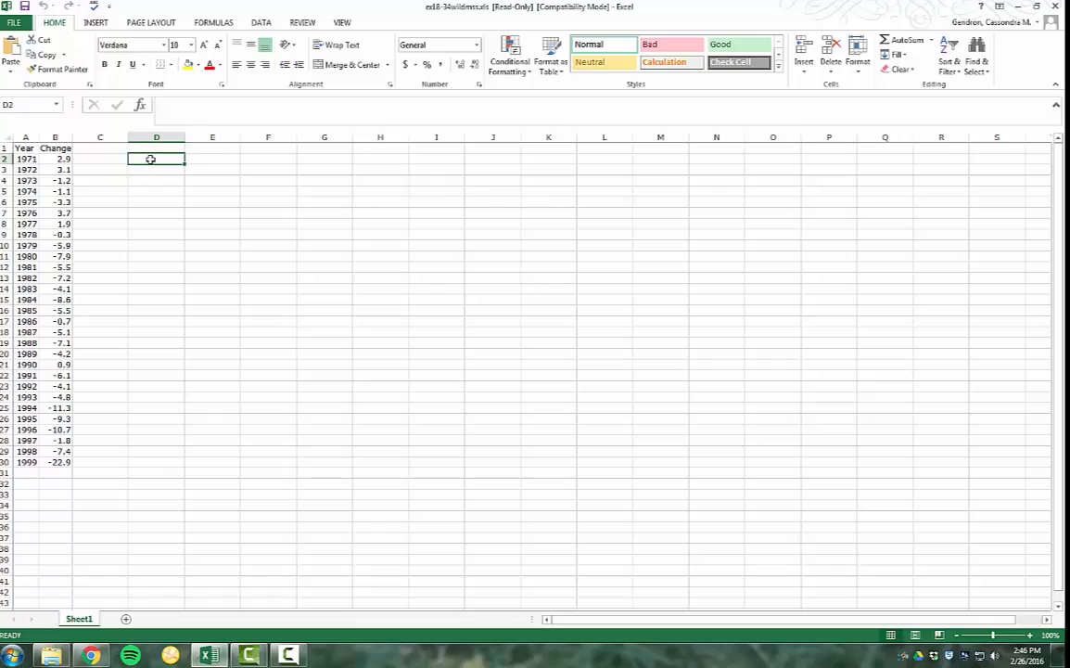
{"action": "type", "text": "M"}
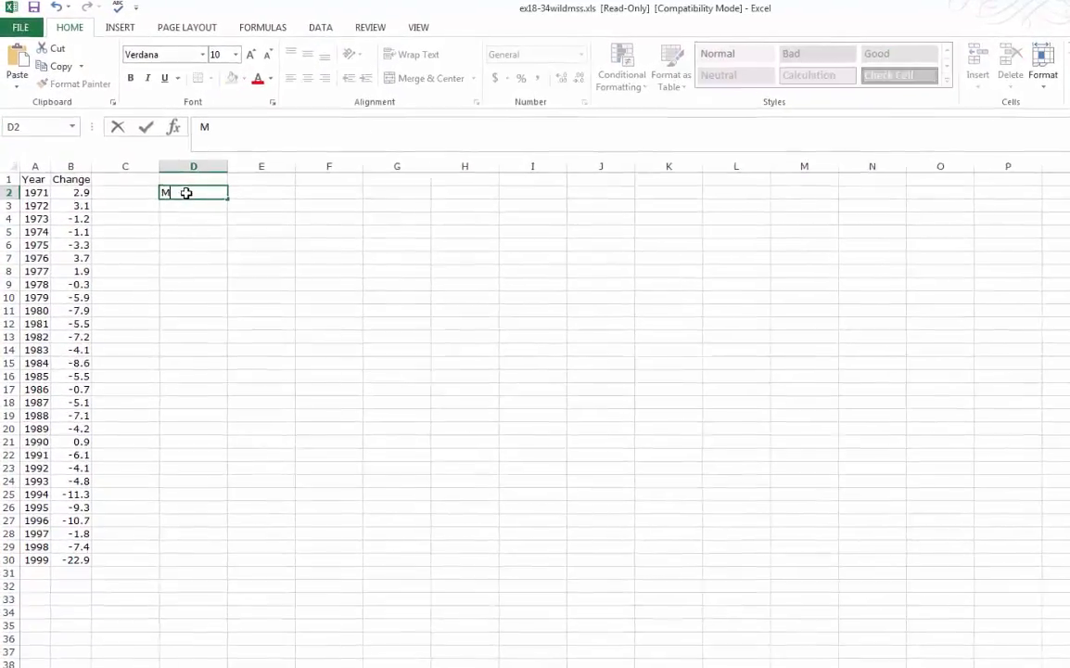
{"action": "type", "text": "in"}
{"action": "key", "text": "Return"}
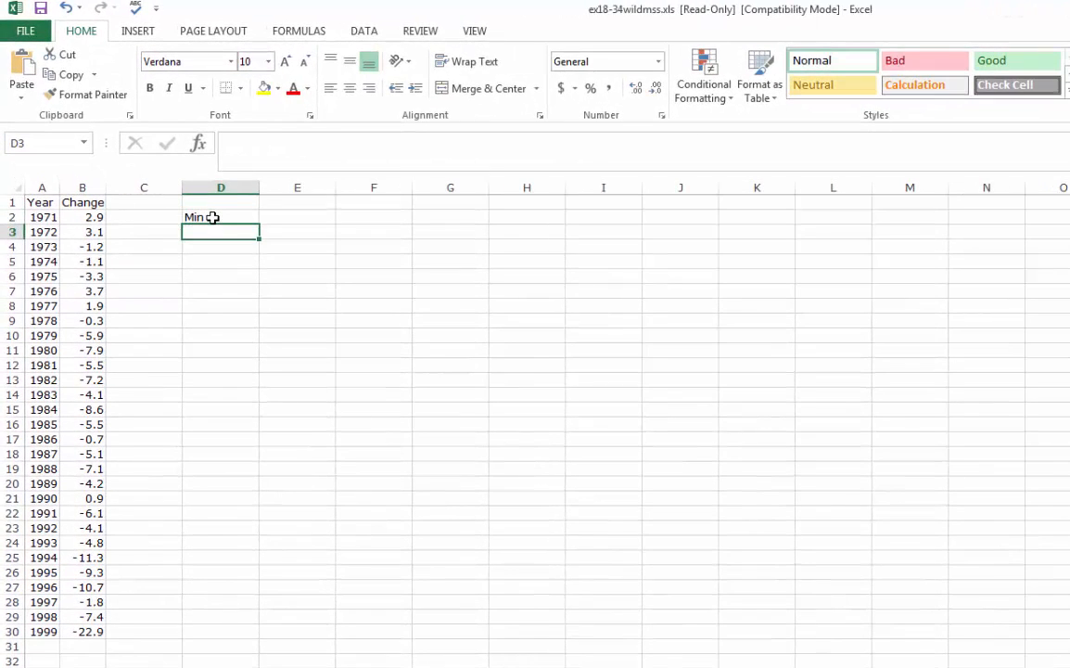
{"action": "type", "text": "Q1"}
{"action": "key", "text": "Return"}
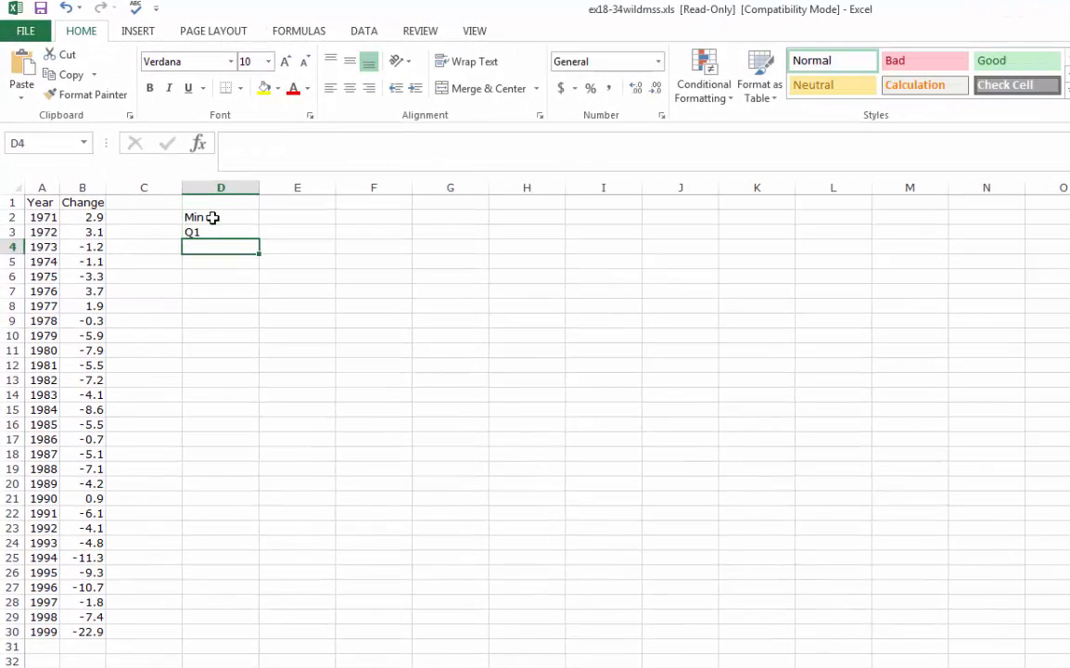
{"action": "type", "text": "Median"}
{"action": "key", "text": "Return"}
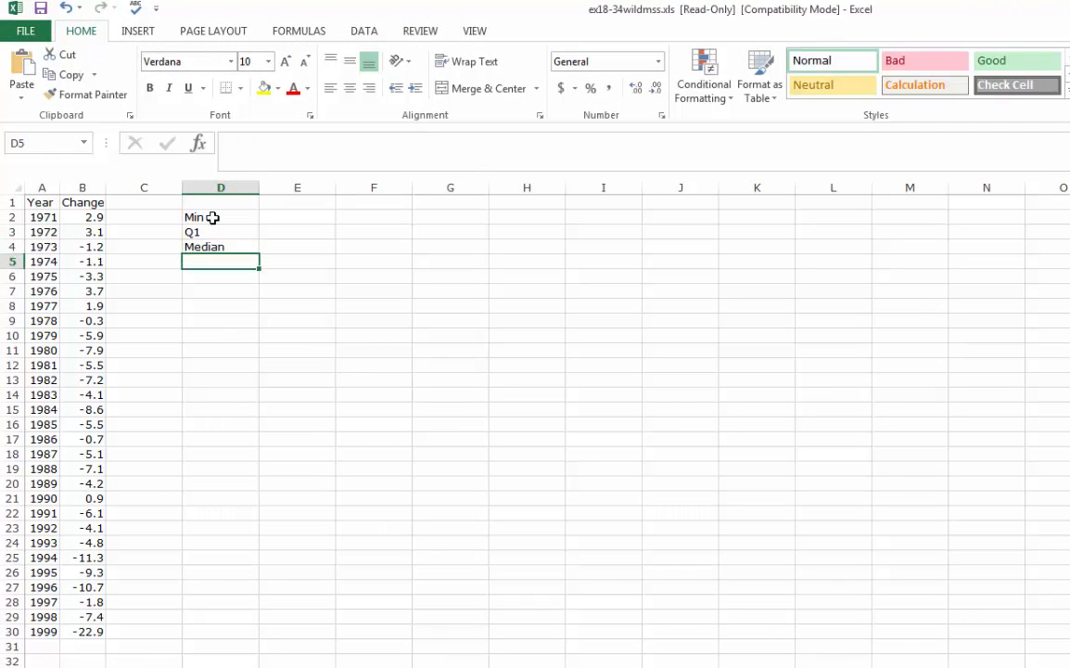
{"action": "type", "text": "Q3"}
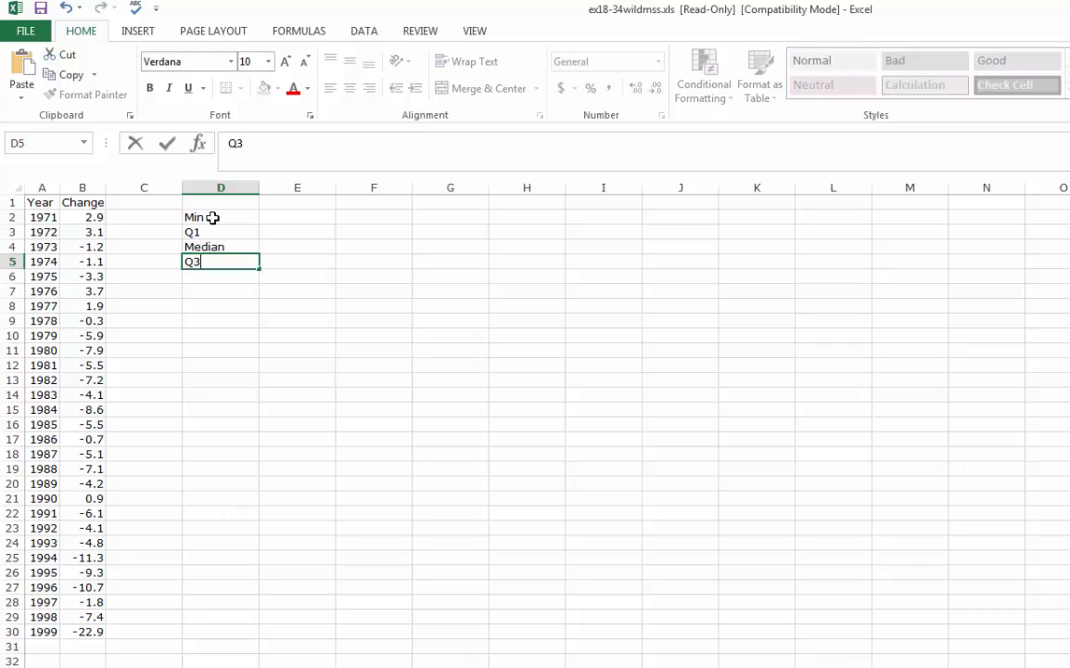
{"action": "key", "text": "Return"}
{"action": "type", "text": "Max"}
{"action": "key", "text": "Return"}
{"action": "key", "text": "Return"}
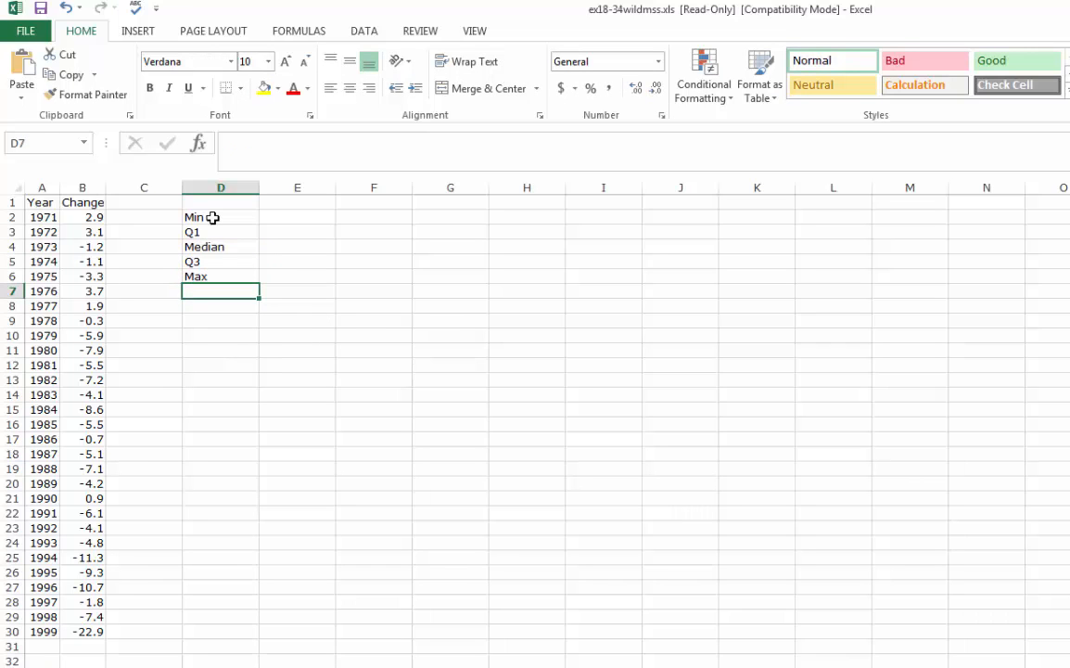
Add the labels LF in D8 and UF in D9, leaving a blank row above and below the pair
{"action": "type", "text": "LF"}
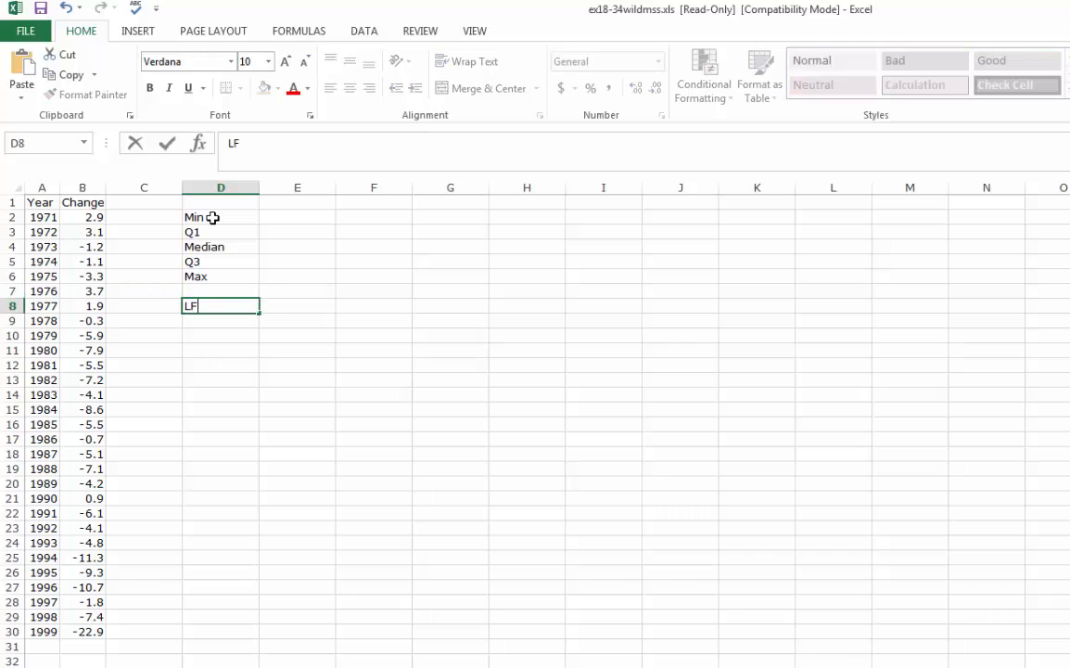
{"action": "key", "text": "Return"}
{"action": "type", "text": "UF"}
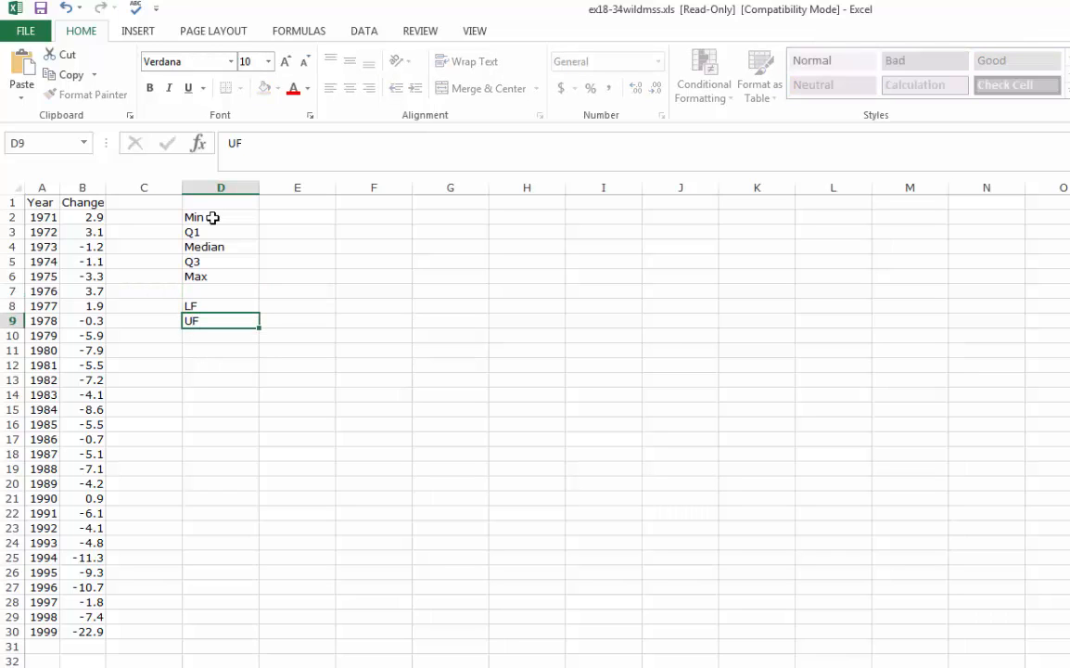
{"action": "key", "text": "Return"}
{"action": "key", "text": "Return"}
Enter the label Z-score in cell D11
{"action": "type", "text": "Z"}
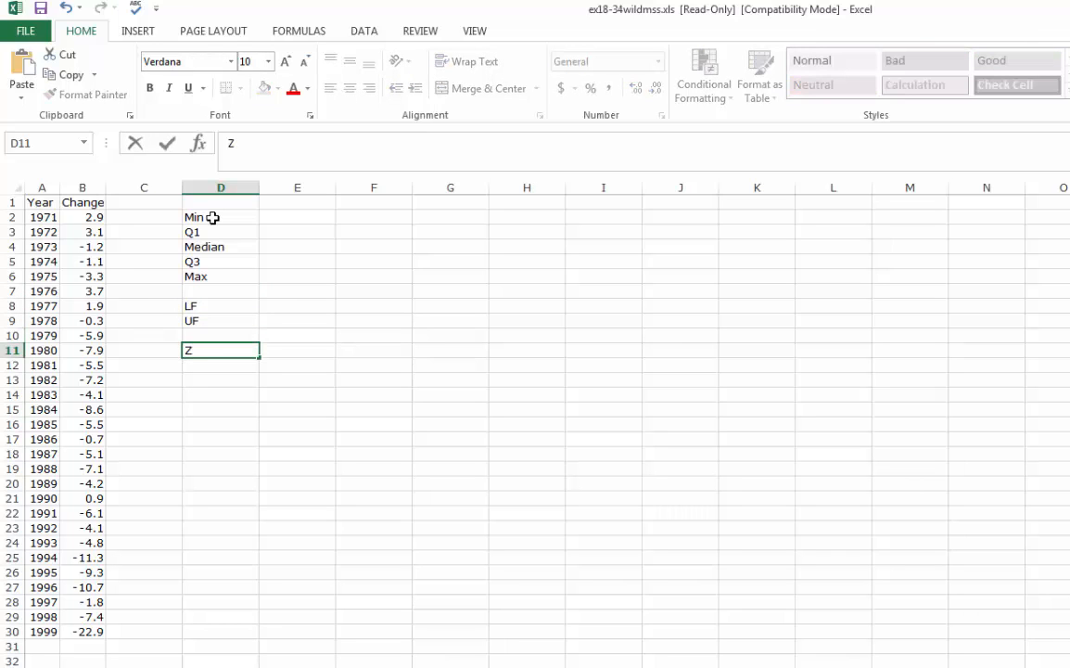
{"action": "type", "text": "-score"}
{"action": "key", "text": "Return"}
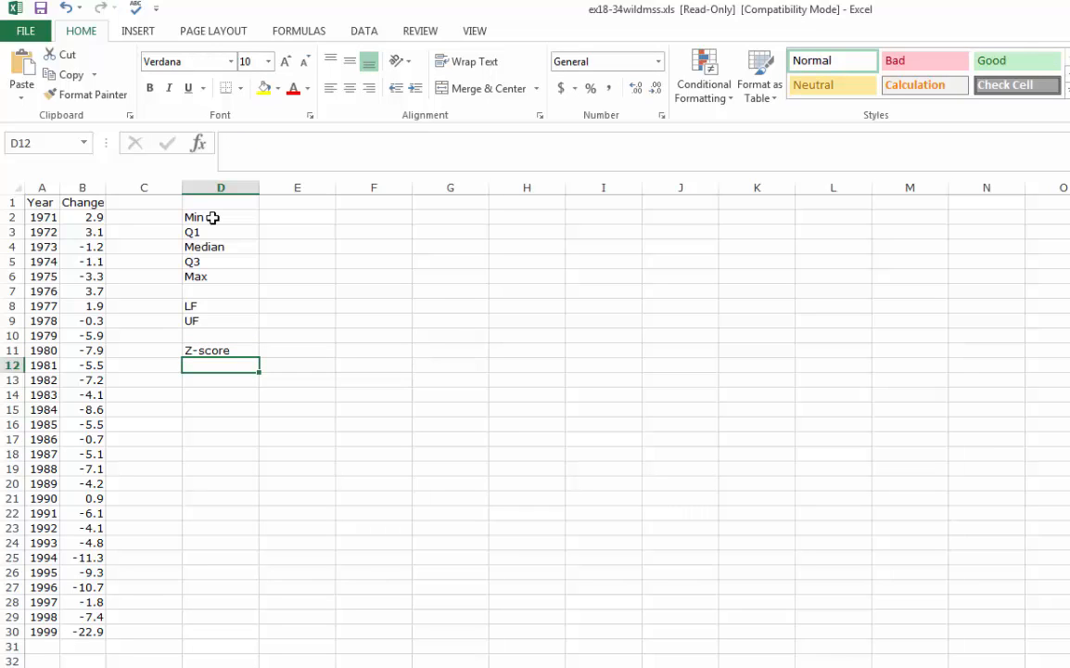
{"action": "key", "text": "Up"}
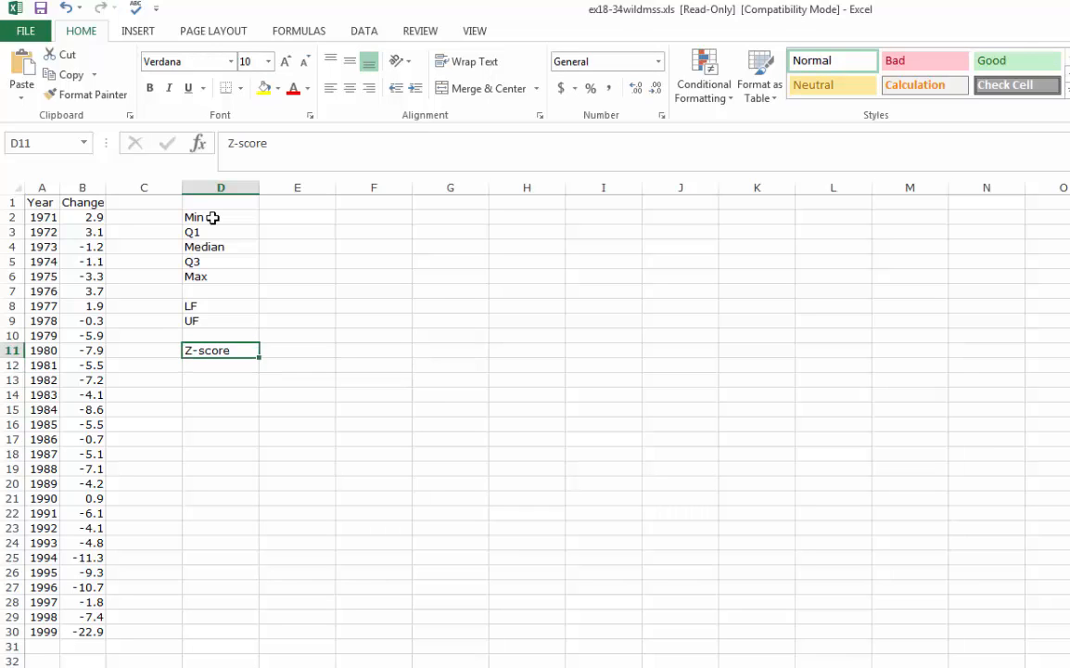
{"action": "key", "text": "Down"}
Replace the label in cell D11 with STD
{"action": "key", "text": "Up"}
{"action": "type", "text": "Standard D"}
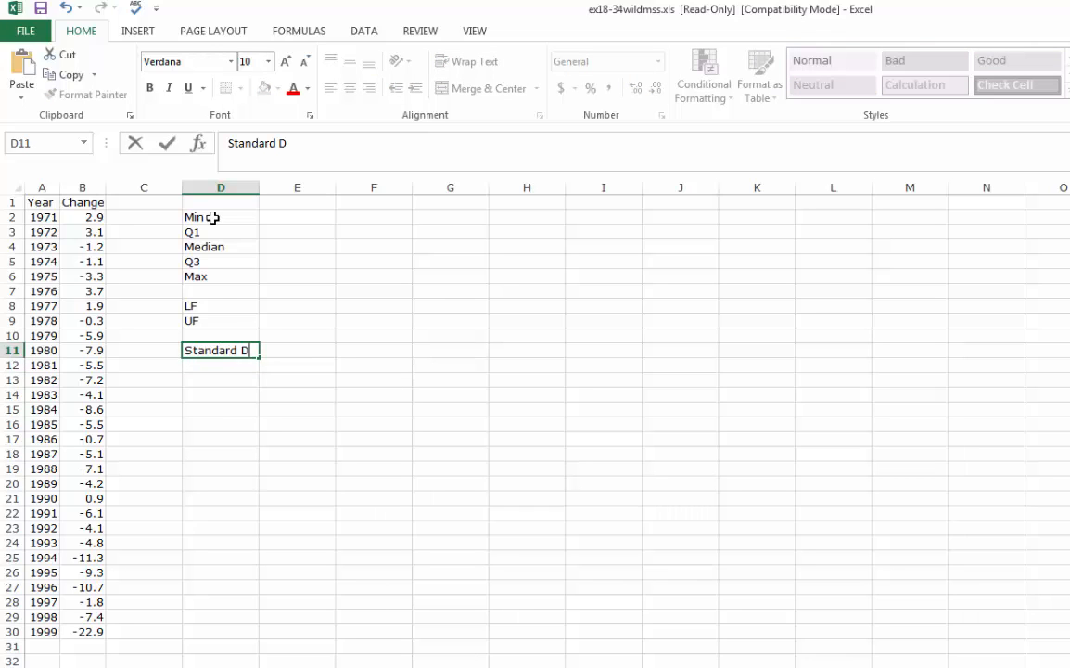
{"action": "type", "text": "eviatio"}
{"action": "key", "text": "BackSpace"}
{"action": "key", "text": "BackSpace"}
{"action": "key", "text": "BackSpace"}
{"action": "key", "text": "BackSpace"}
{"action": "key", "text": "BackSpace"}
{"action": "key", "text": "BackSpace"}
{"action": "key", "text": "BackSpace"}
{"action": "key", "text": "BackSpace"}
{"action": "key", "text": "BackSpace"}
{"action": "key", "text": "BackSpace"}
{"action": "key", "text": "BackSpace"}
{"action": "key", "text": "BackSpace"}
{"action": "key", "text": "BackSpace"}
{"action": "key", "text": "BackSpace"}
{"action": "key", "text": "BackSpace"}
{"action": "key", "text": "BackSpace"}
{"action": "key", "text": "BackSpace"}
{"action": "type", "text": "STD"}
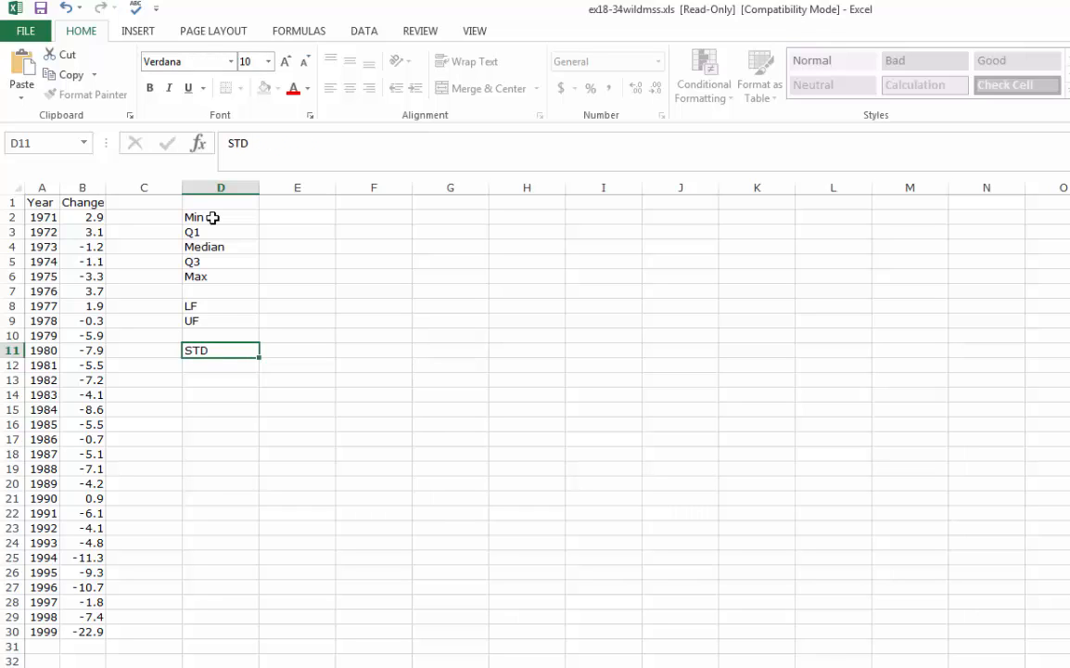
{"action": "key", "text": "Return"}
{"action": "key", "text": "Return"}
Enter the label Z-scores in cell D13, one blank row below STD
{"action": "type", "text": "A"}
{"action": "key", "text": "BackSpace"}
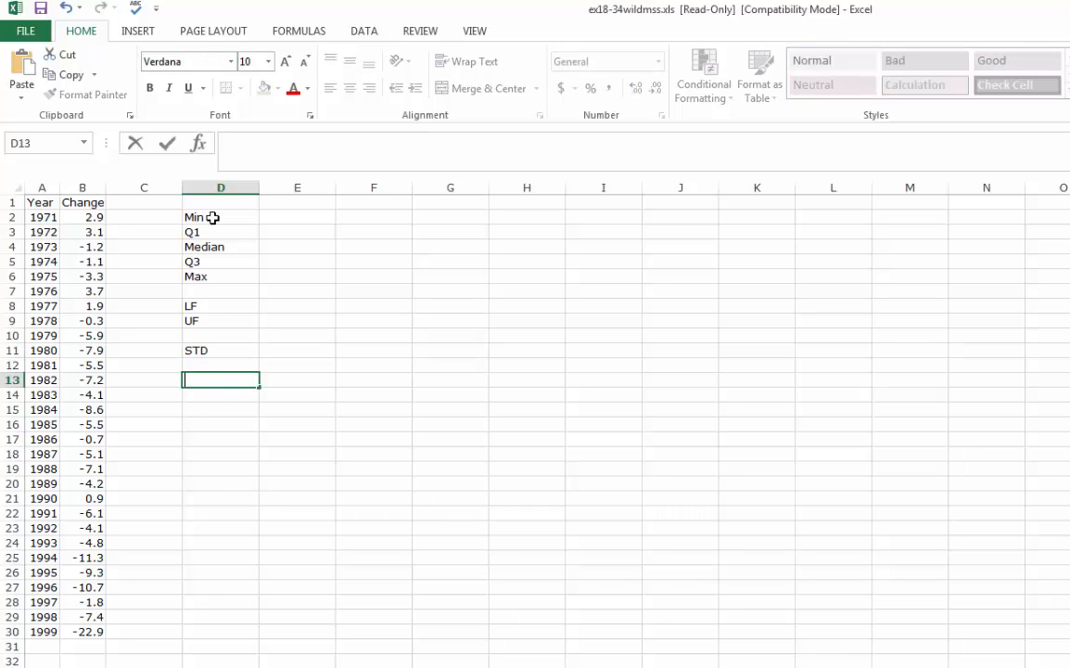
{"action": "type", "text": "Z-scor"}
{"action": "key", "text": "BackSpace"}
{"action": "key", "text": "BackSpace"}
{"action": "key", "text": "BackSpace"}
{"action": "type", "text": "scoresw"}
{"action": "key", "text": "BackSpace"}
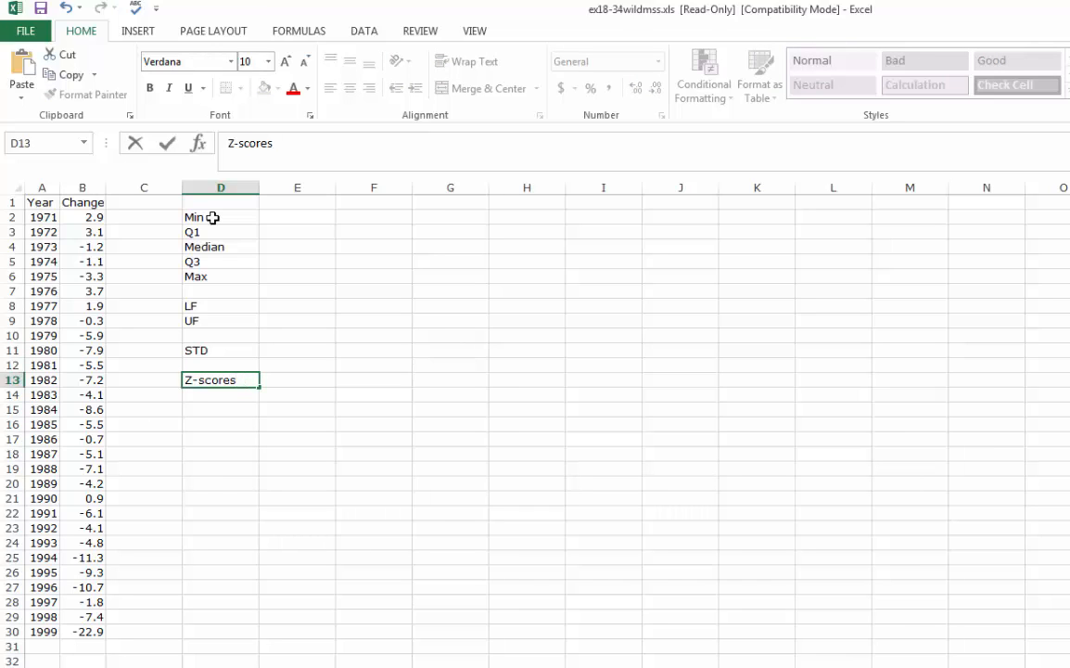
{"action": "left_click", "coordinate": [367, 379]}
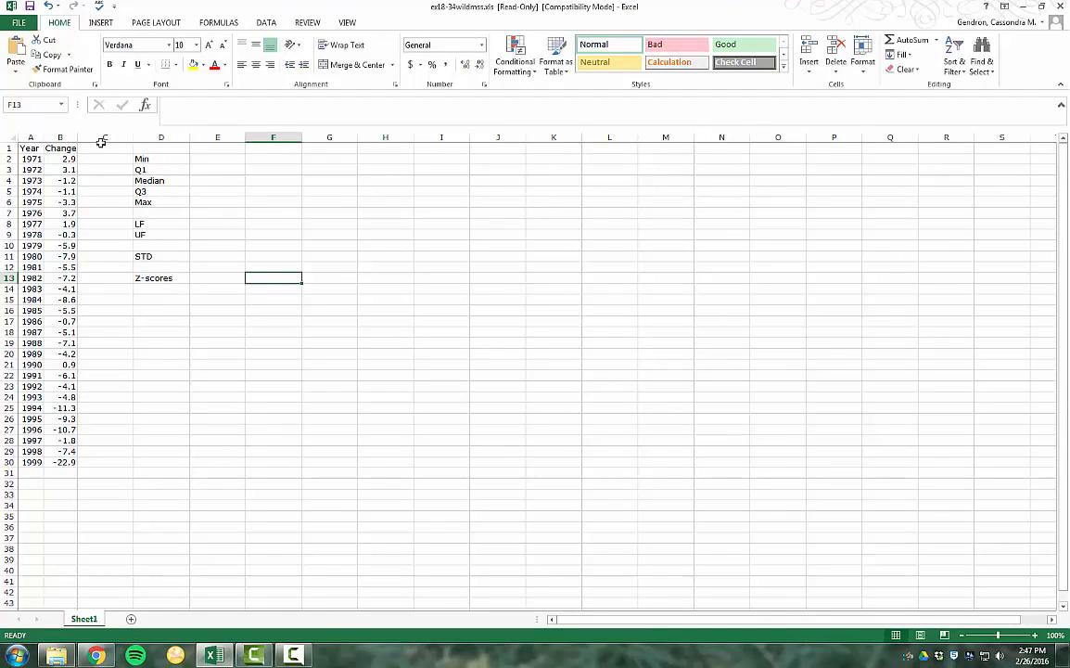
Sort the Change column from smallest to largest, expanding the selection so the Year values move with it
{"action": "left_click", "coordinate": [60, 137]}
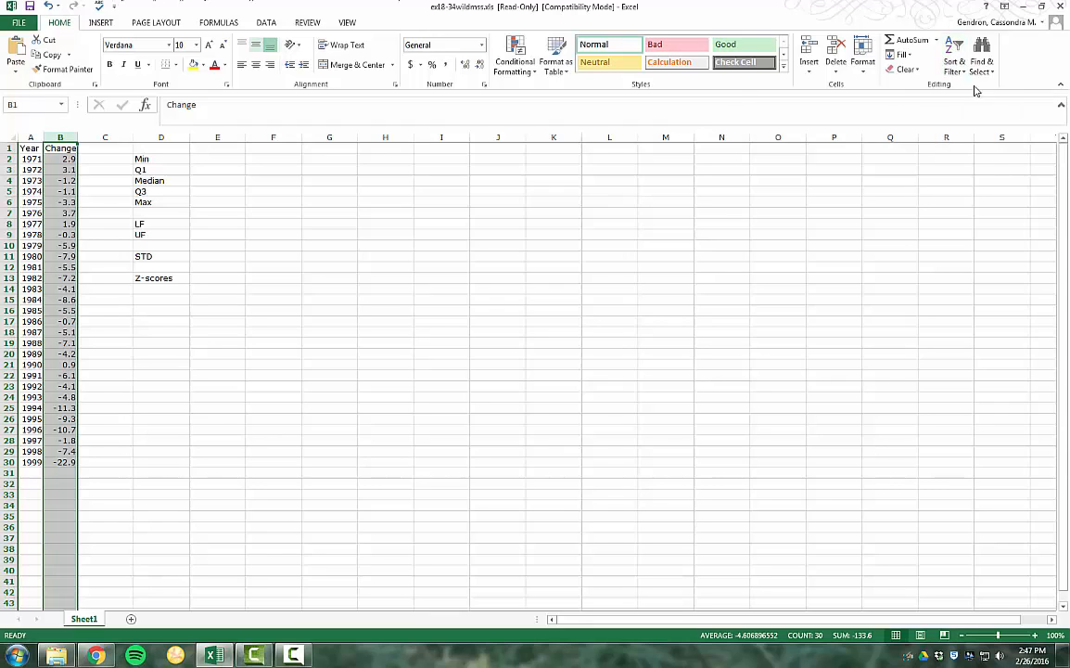
{"action": "left_click", "coordinate": [957, 63]}
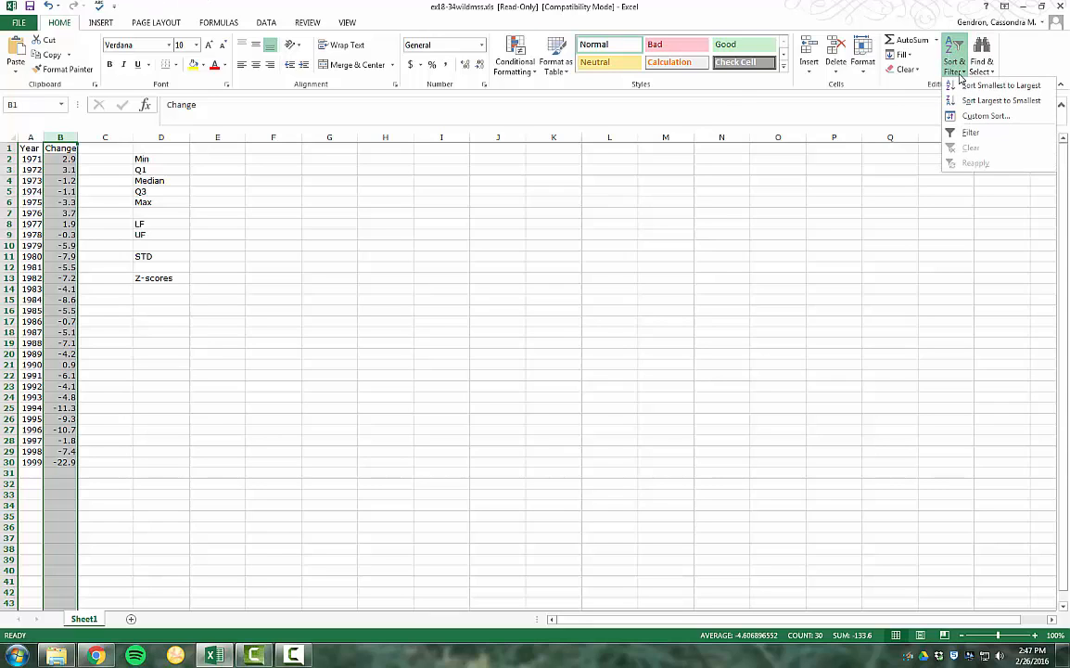
{"action": "left_click", "coordinate": [966, 87]}
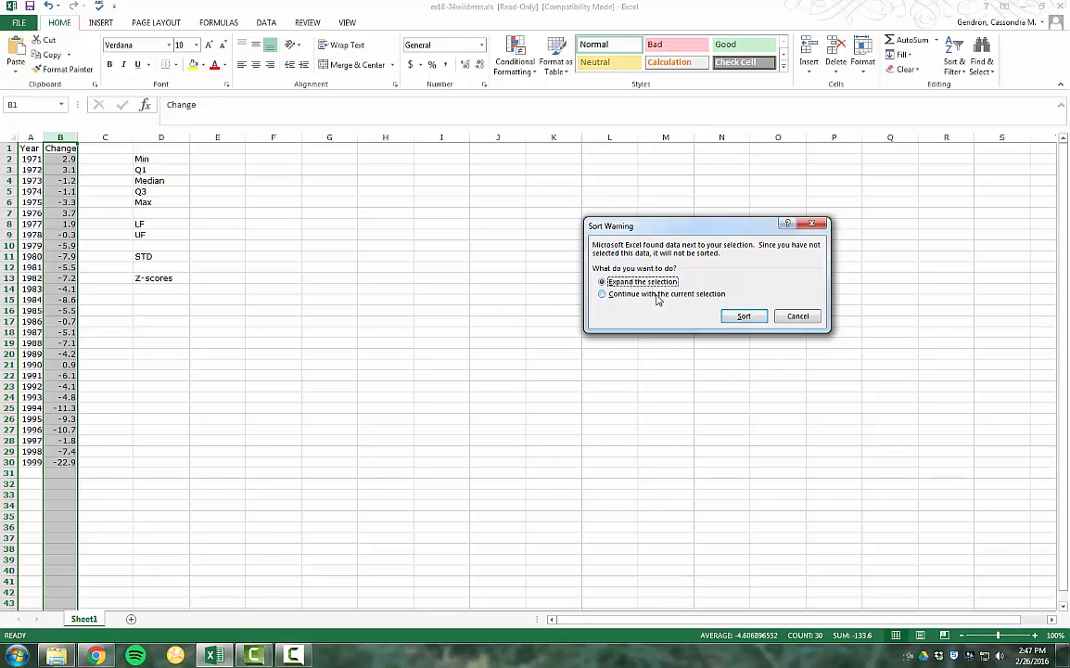
{"action": "left_click", "coordinate": [743, 317]}
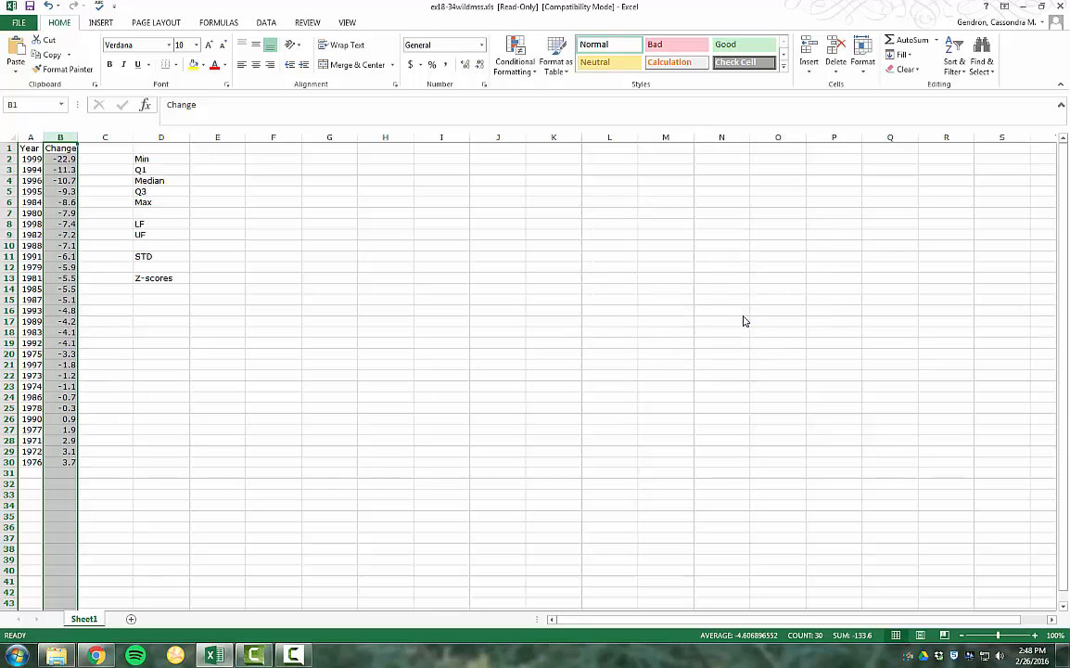
{"action": "left_click", "coordinate": [409, 406]}
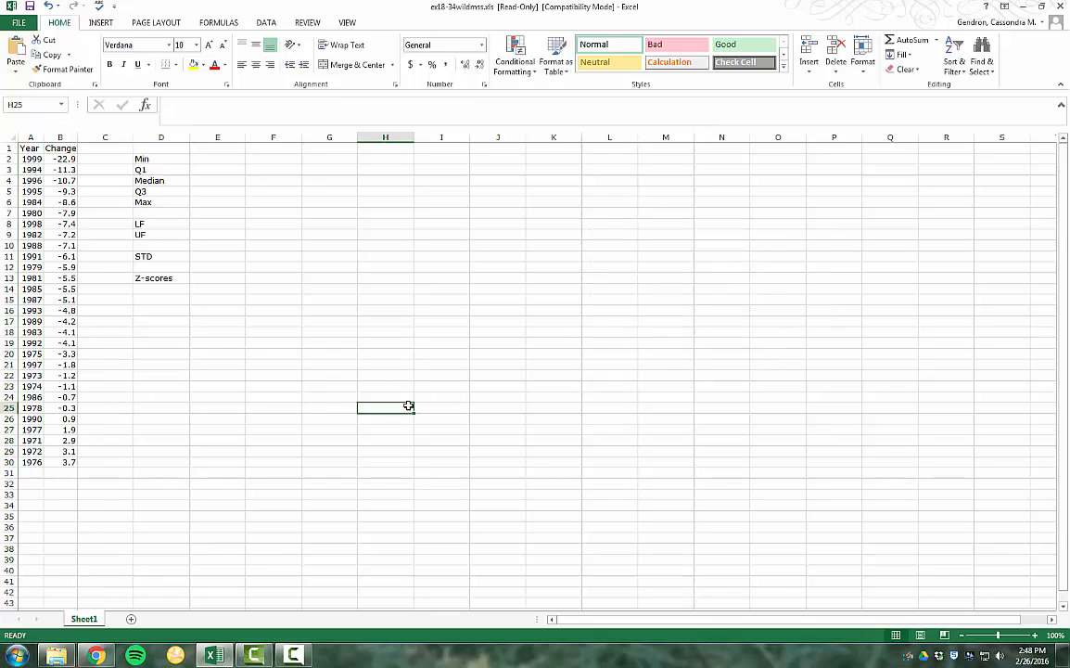
Calculate the minimum of the Change data in E2 with the formula =MIN(B2:B30)
{"action": "left_click", "coordinate": [220, 158]}
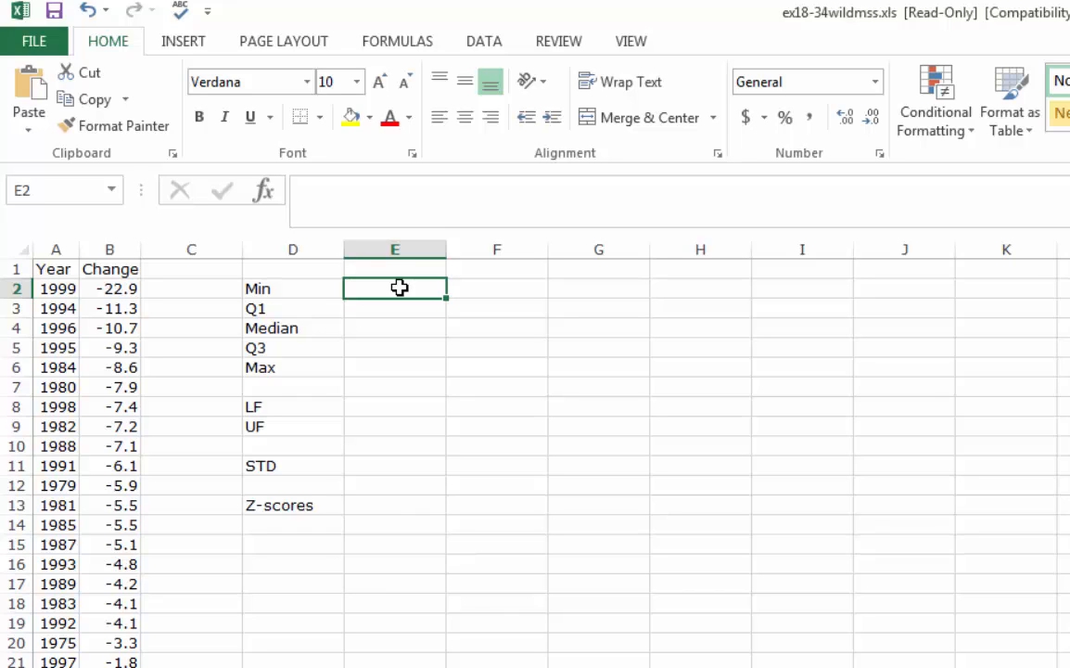
{"action": "type", "text": "="}
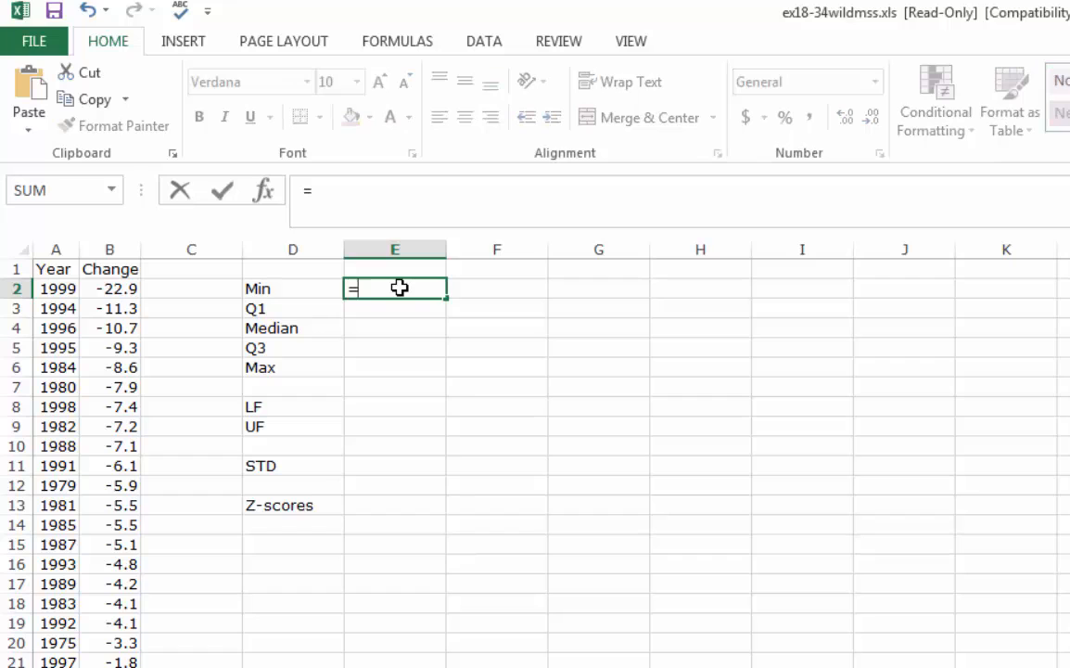
{"action": "type", "text": "min"}
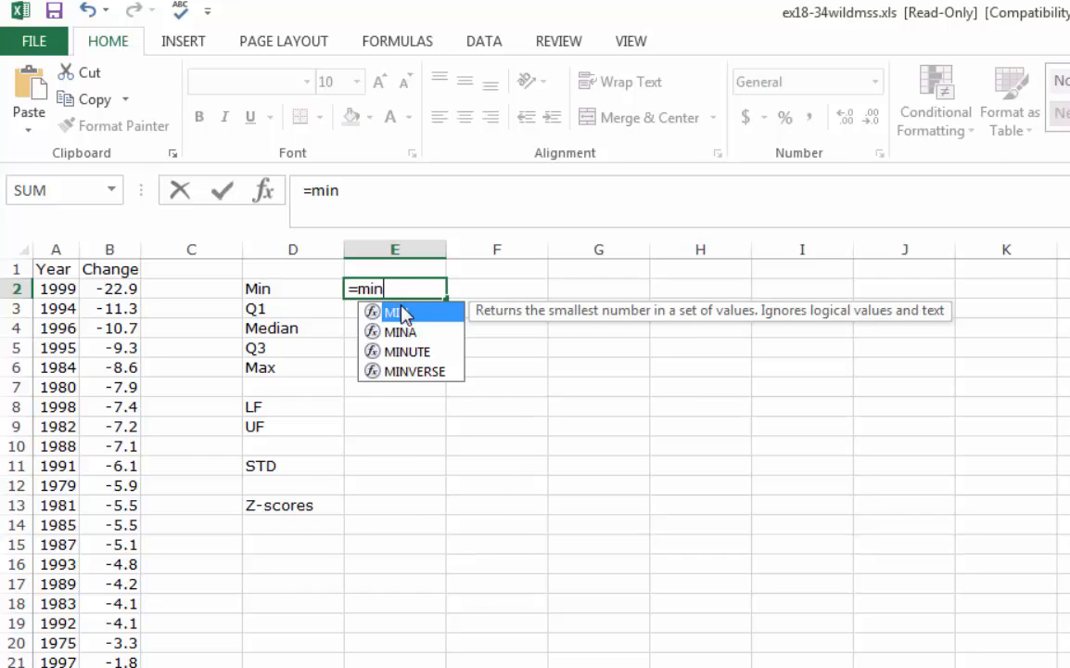
{"action": "double_click", "coordinate": [405, 315]}
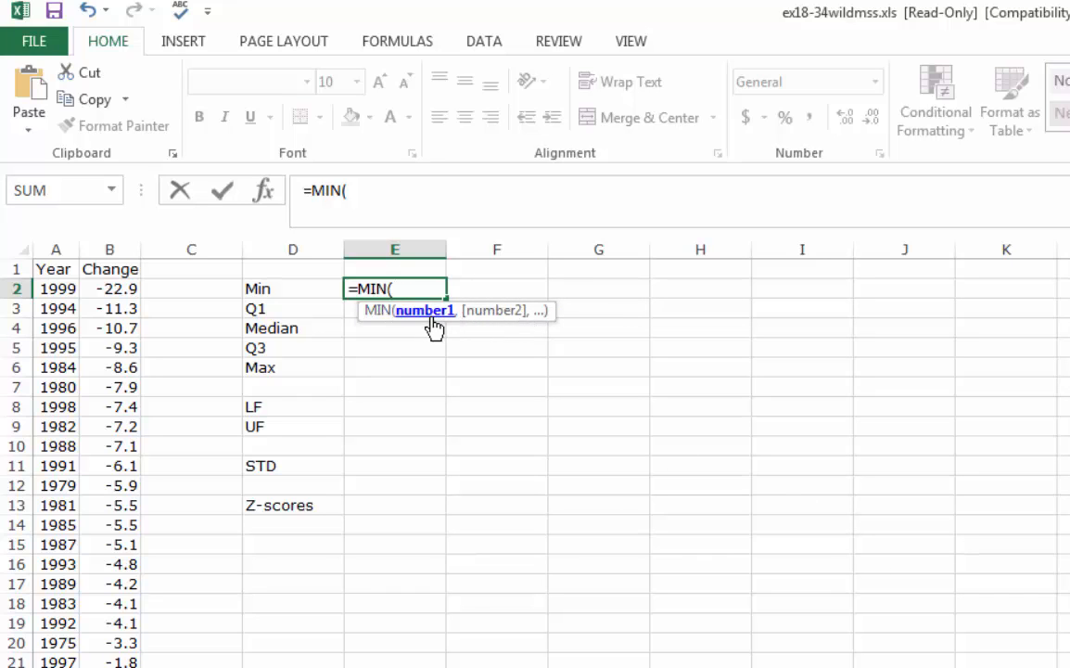
{"action": "left_click_drag", "start_coordinate": [93, 289], "coordinate": [110, 667]}
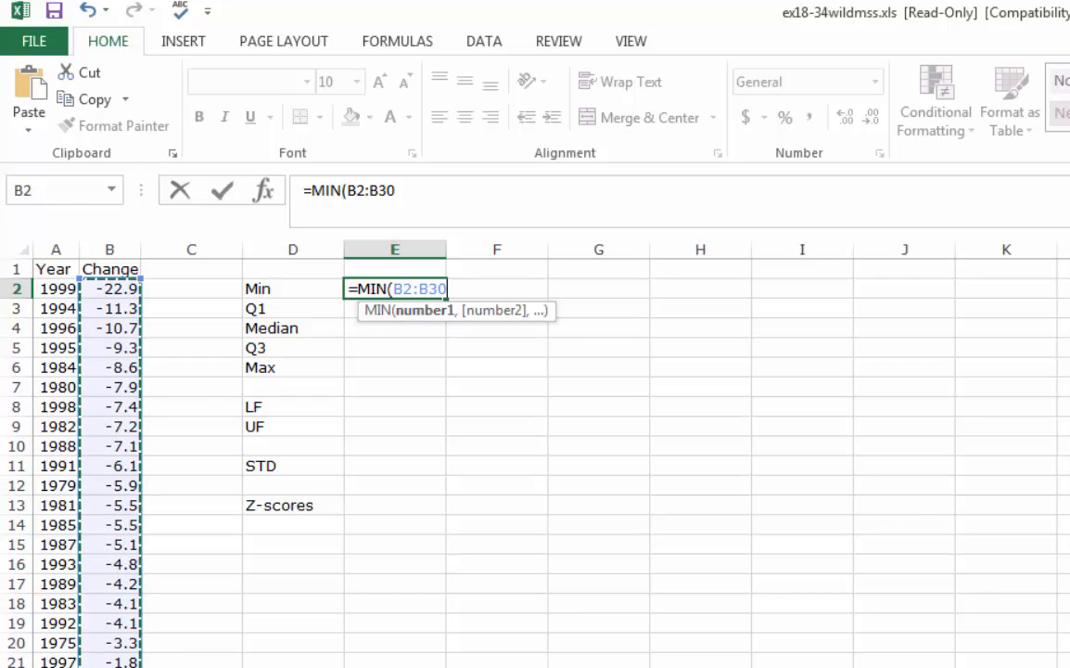
{"action": "type", "text": ")"}
{"action": "key", "text": "Return"}
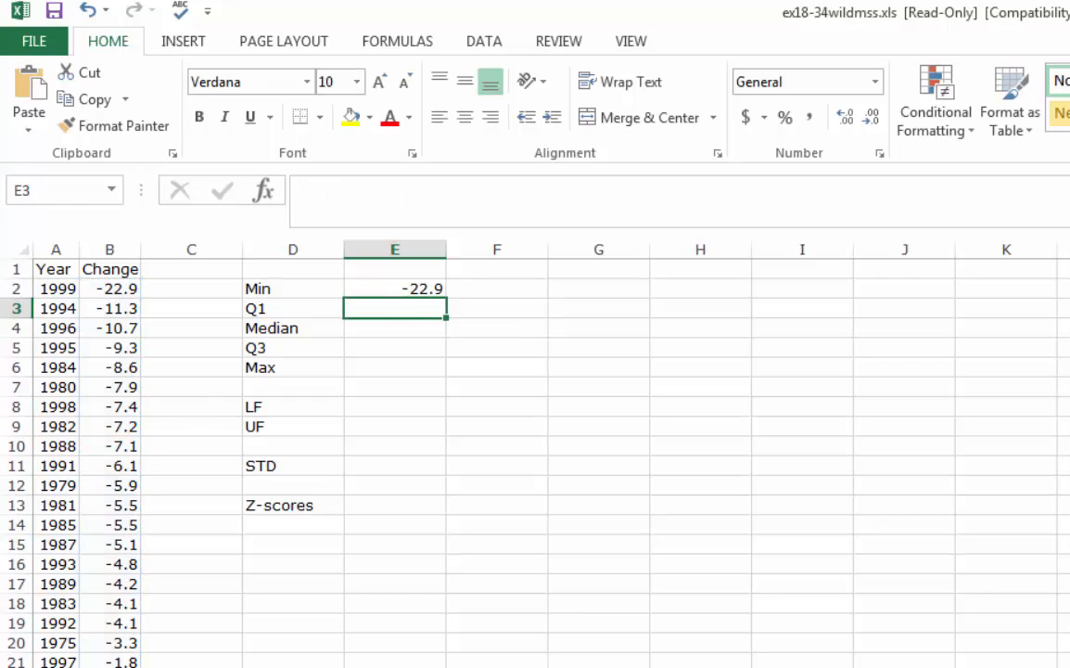
{"action": "left_click", "coordinate": [102, 288]}
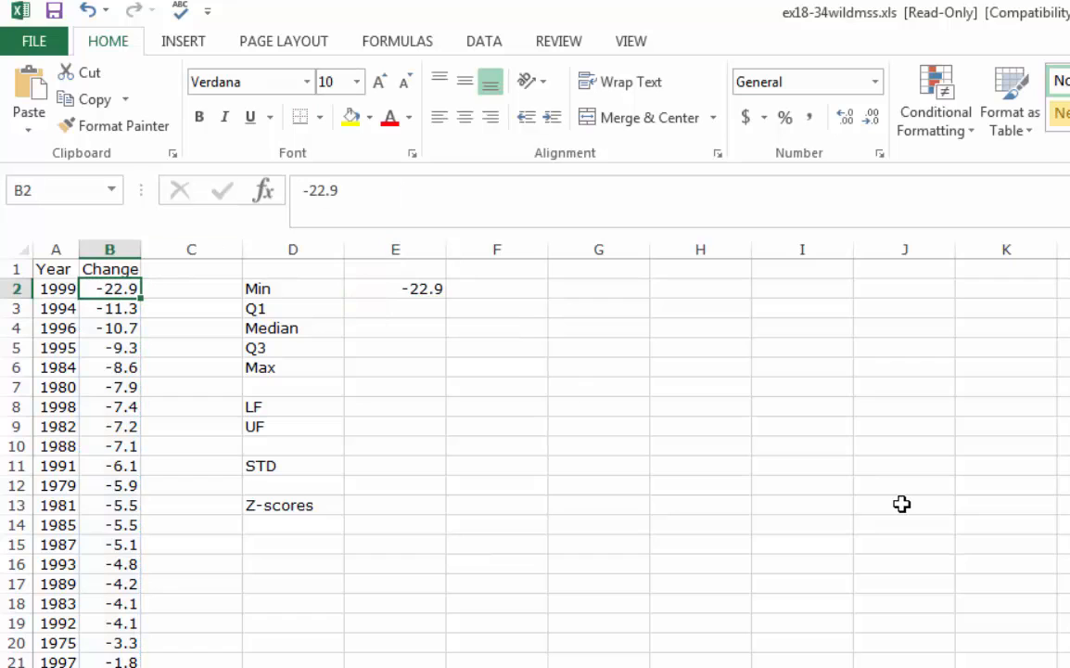
Calculate the first quartile of the Change data in E3 with the formula =QUARTILE.INC(B2:B30,1)
{"action": "left_click", "coordinate": [387, 307]}
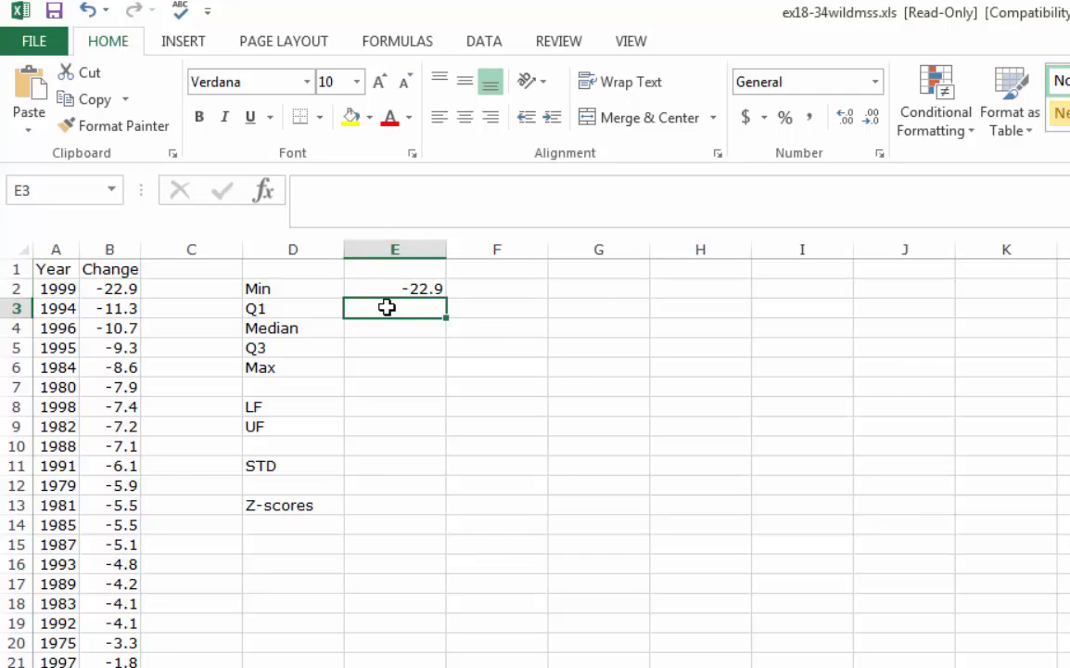
{"action": "type", "text": "="}
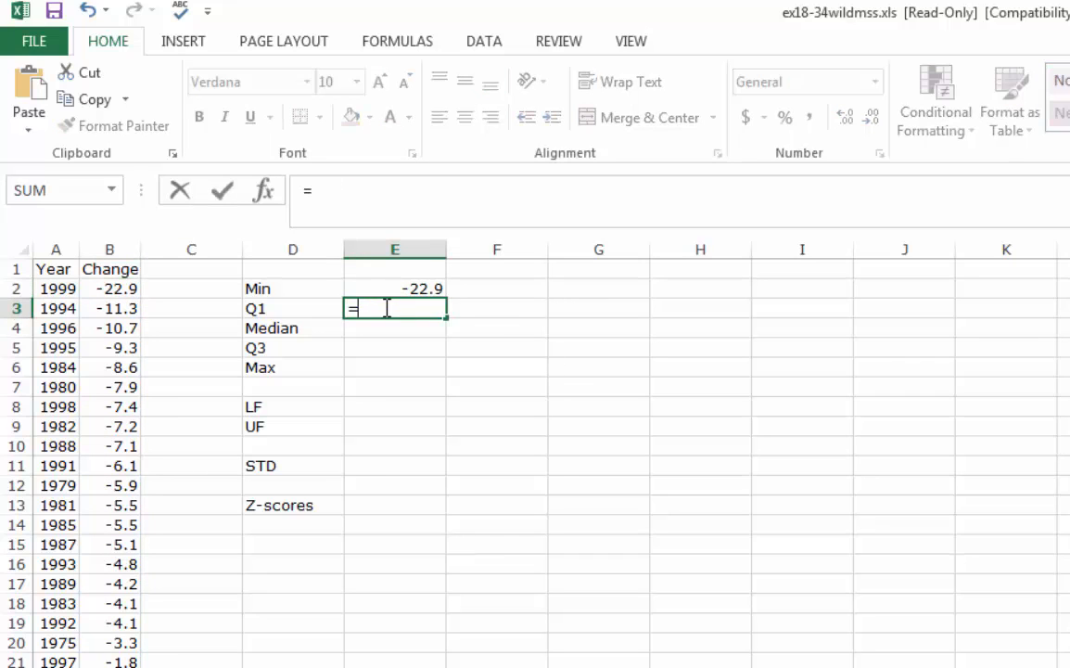
{"action": "type", "text": "quartile"}
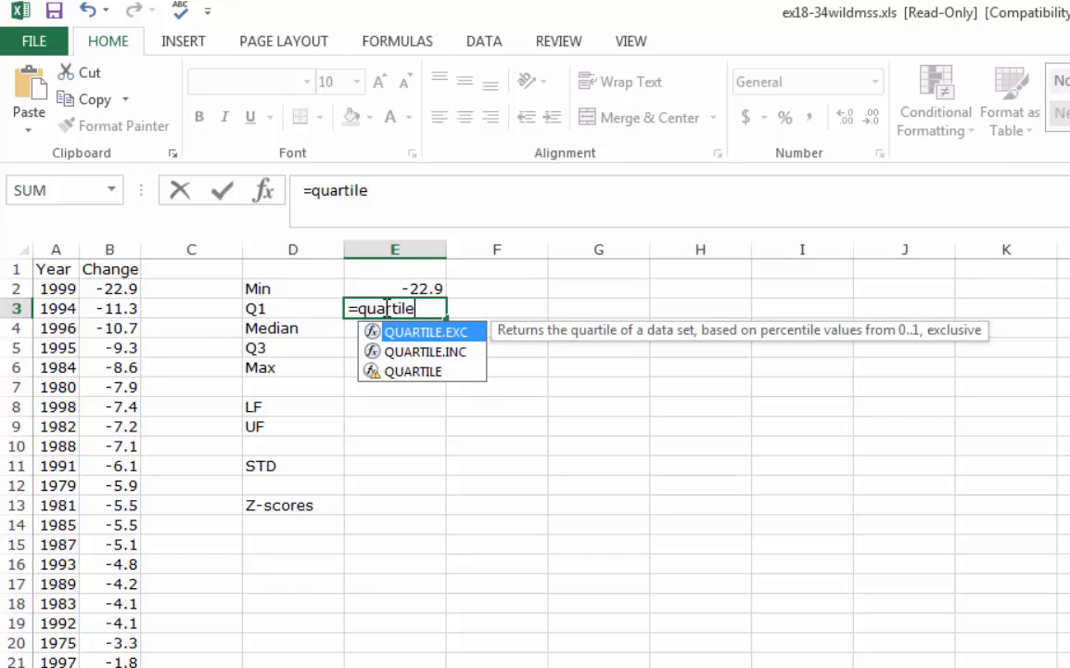
{"action": "type", "text": ".inc("}
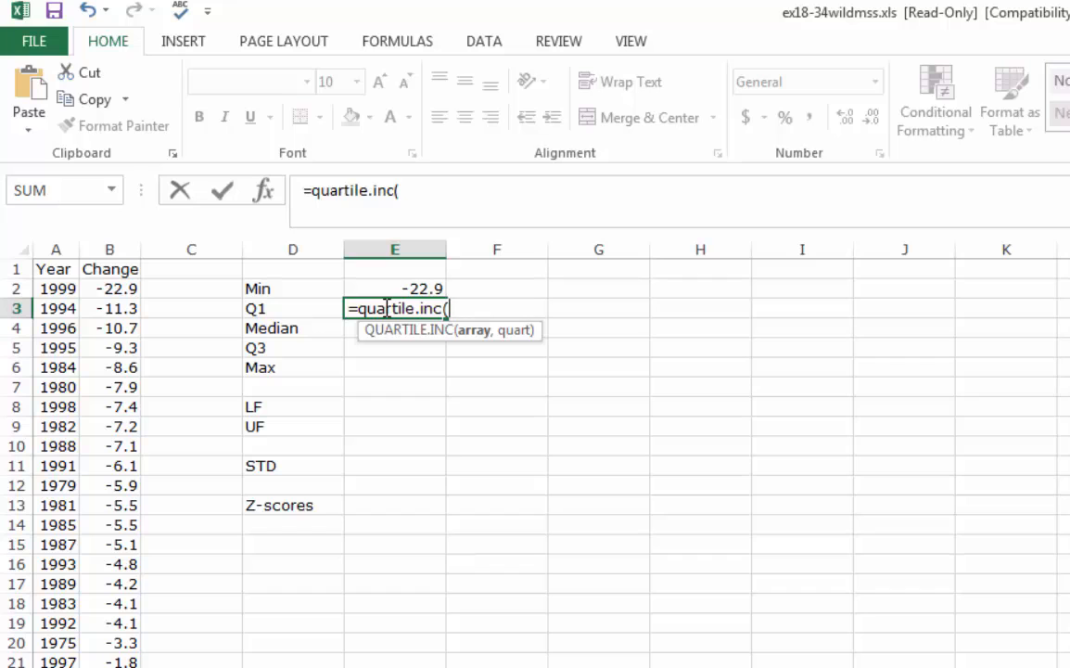
{"action": "left_click_drag", "start_coordinate": [104, 289], "coordinate": [109, 667]}
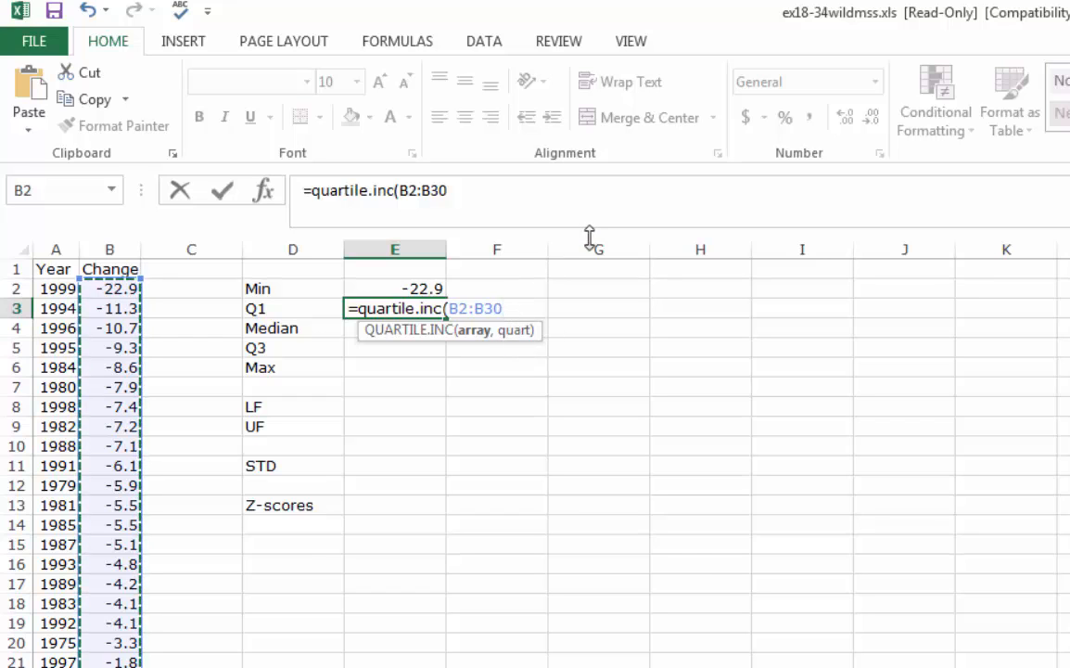
{"action": "type", "text": ","}
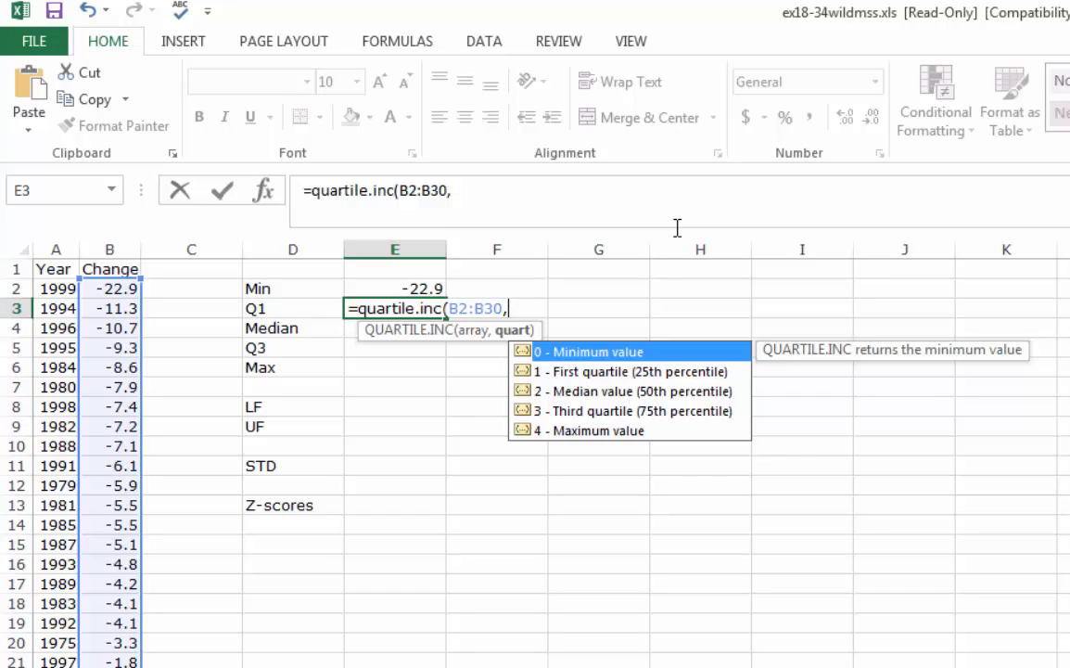
{"action": "type", "text": "1)"}
{"action": "key", "text": "Return"}
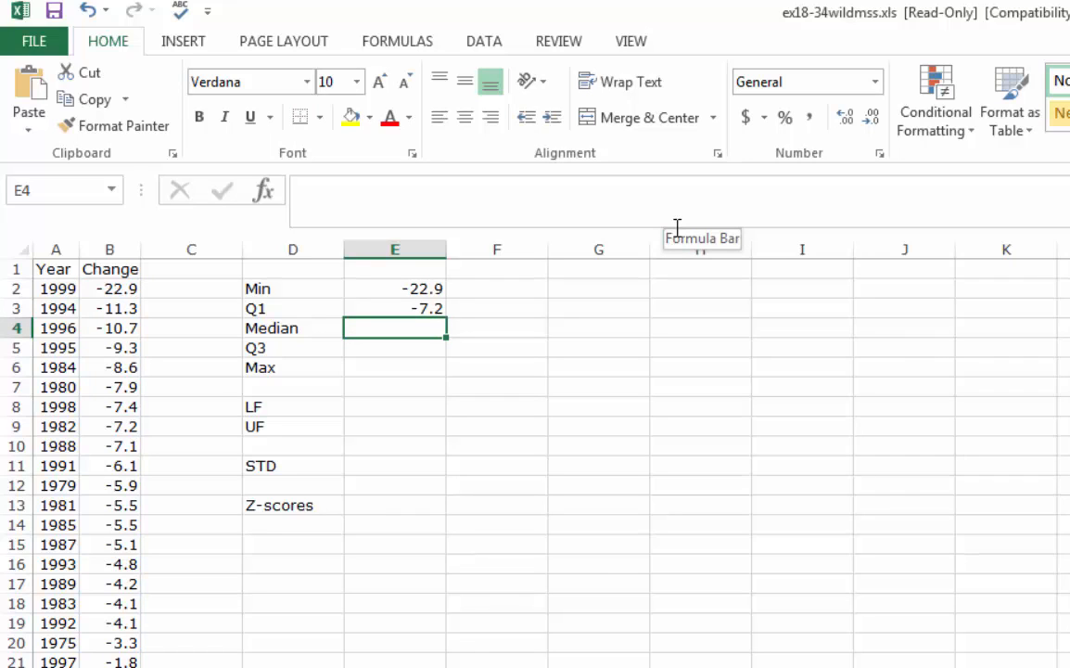
Calculate the median of the Change data in E4 with the formula =MEDIAN(B2:B30)
{"action": "type", "text": "="}
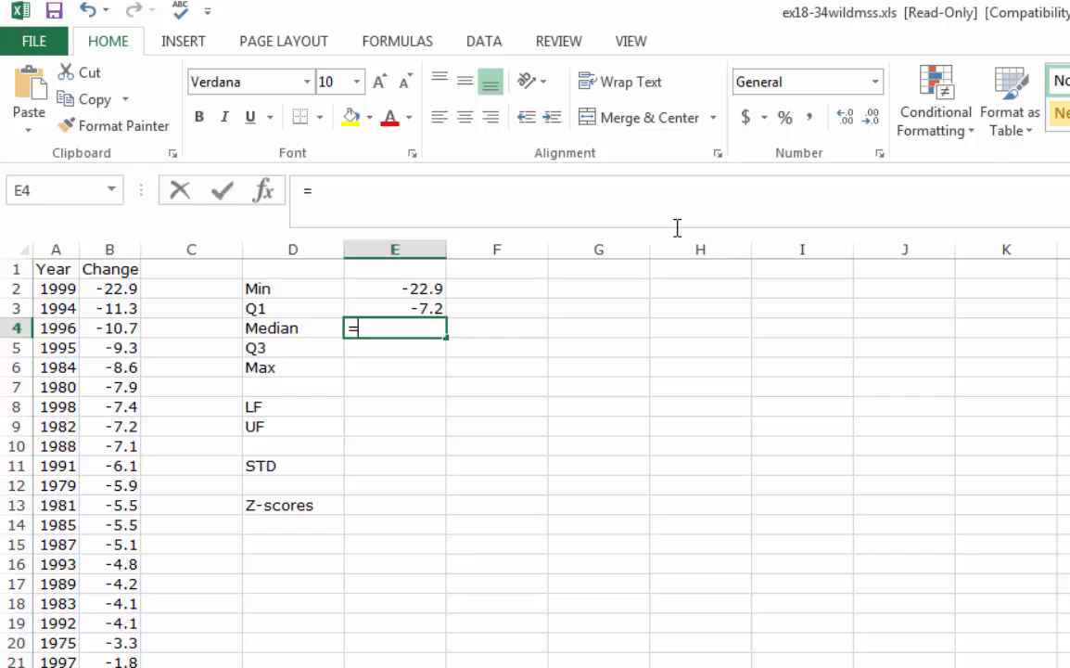
{"action": "type", "text": "median"}
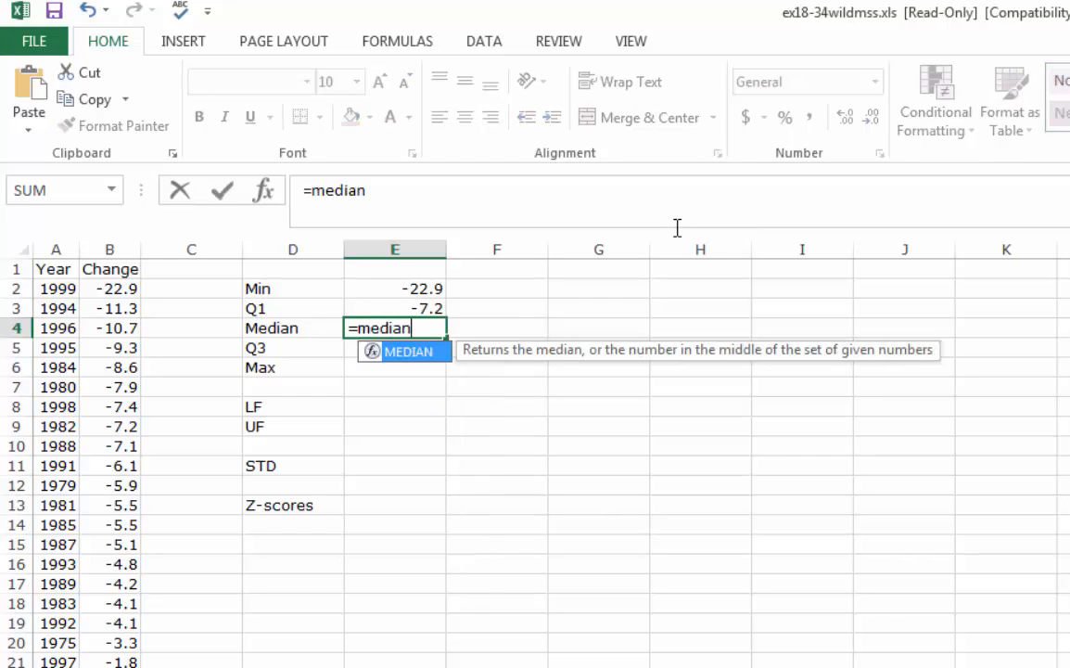
{"action": "type", "text": "("}
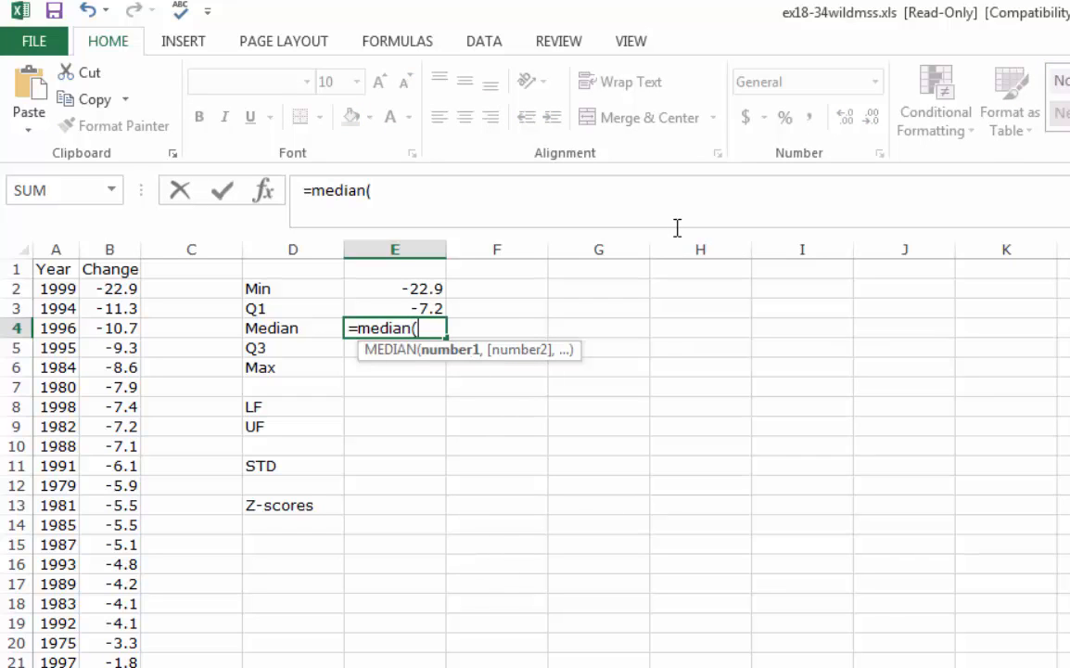
{"action": "left_click_drag", "start_coordinate": [104, 286], "coordinate": [116, 667]}
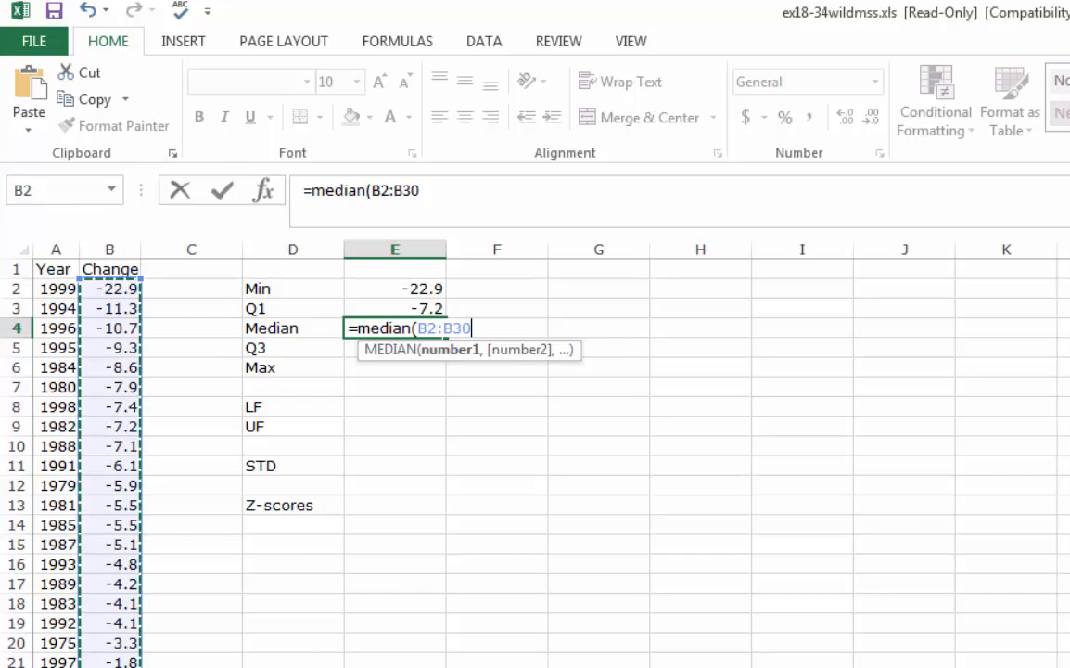
{"action": "key", "text": "Return"}
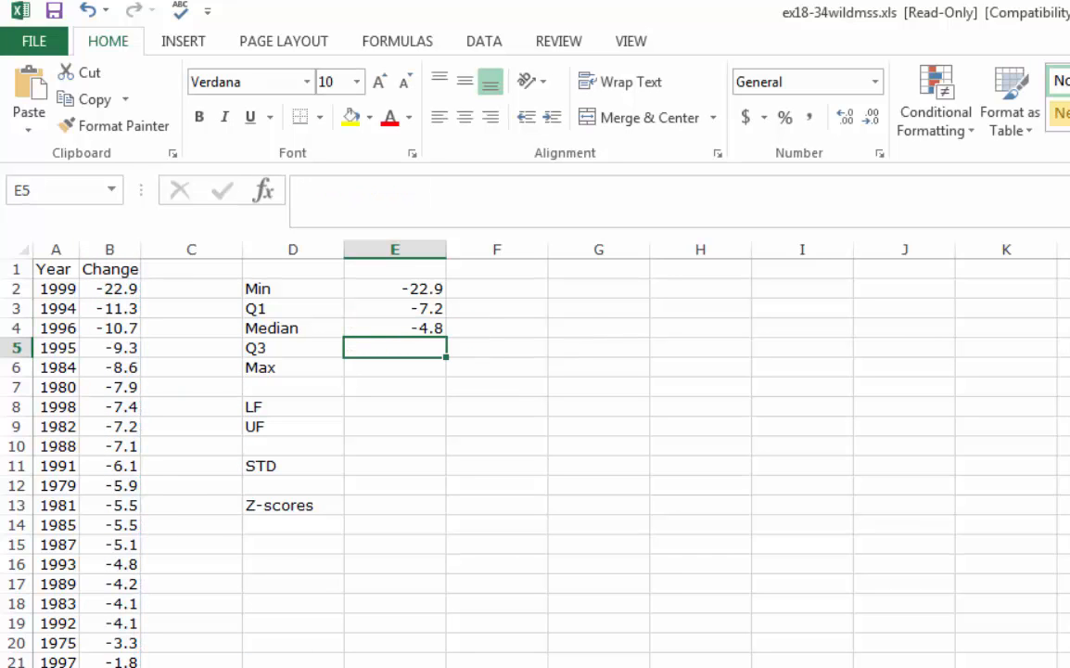
Calculate the third quartile of the Change data in E5 with the formula =QUARTILE.INC(B2:B30, 3)
{"action": "type", "text": "="}
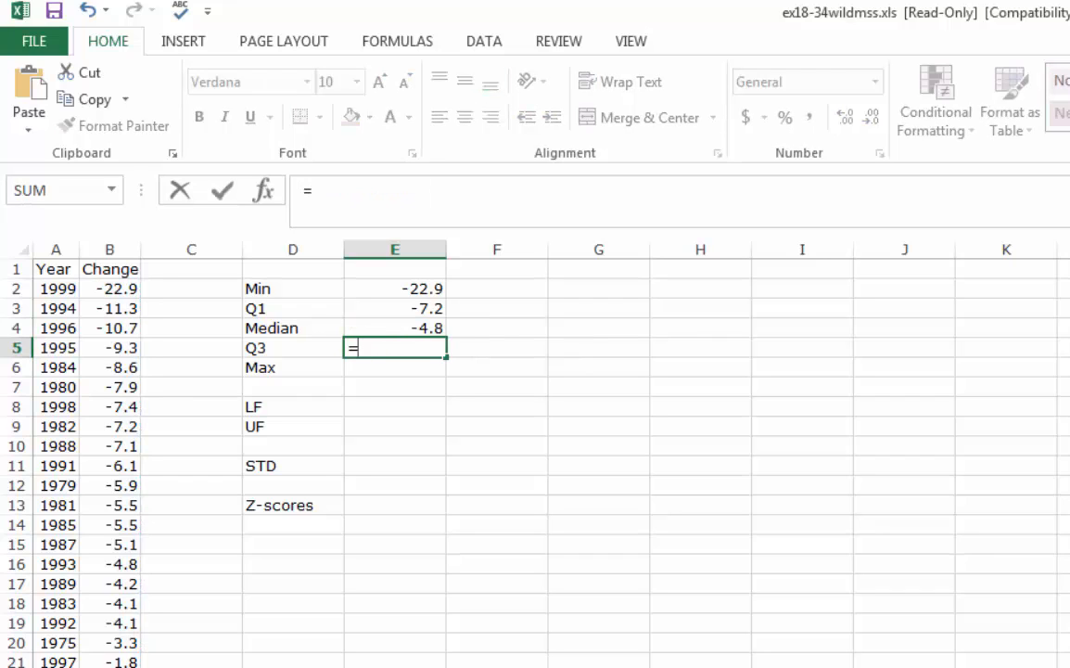
{"action": "type", "text": "quartile."}
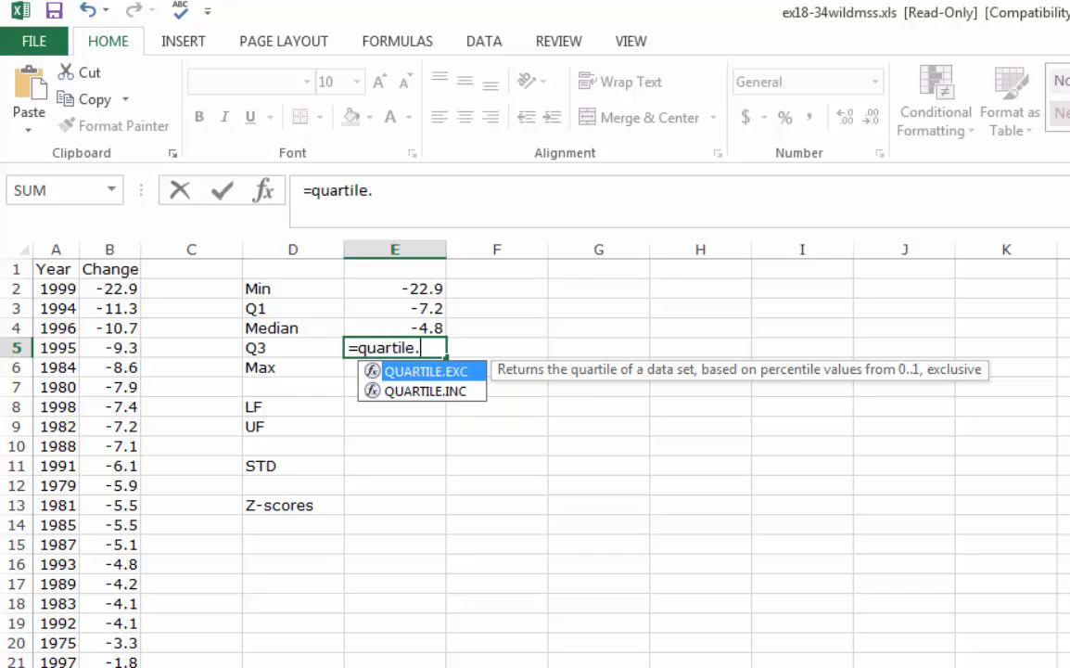
{"action": "type", "text": "inc(b2"}
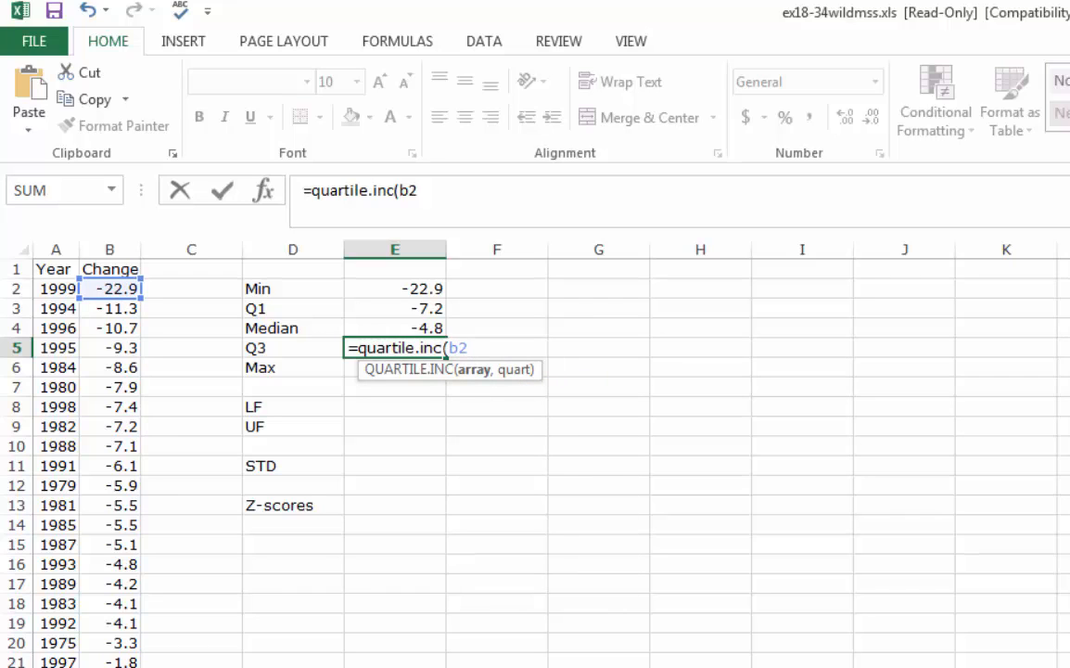
{"action": "type", "text": ":b30"}
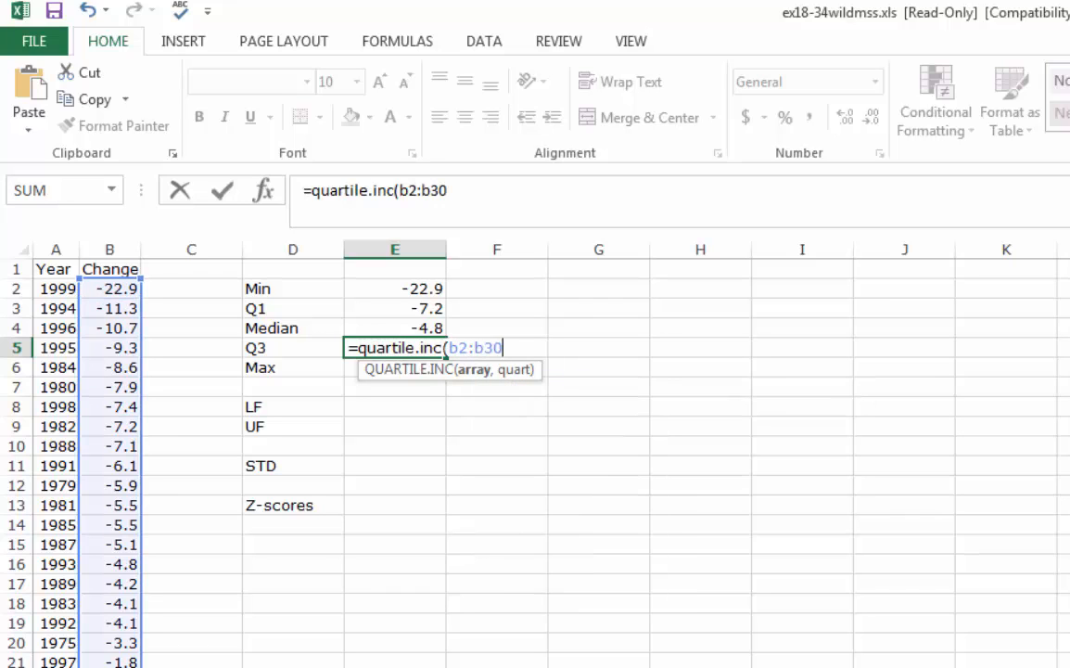
{"action": "type", "text": ", 3)"}
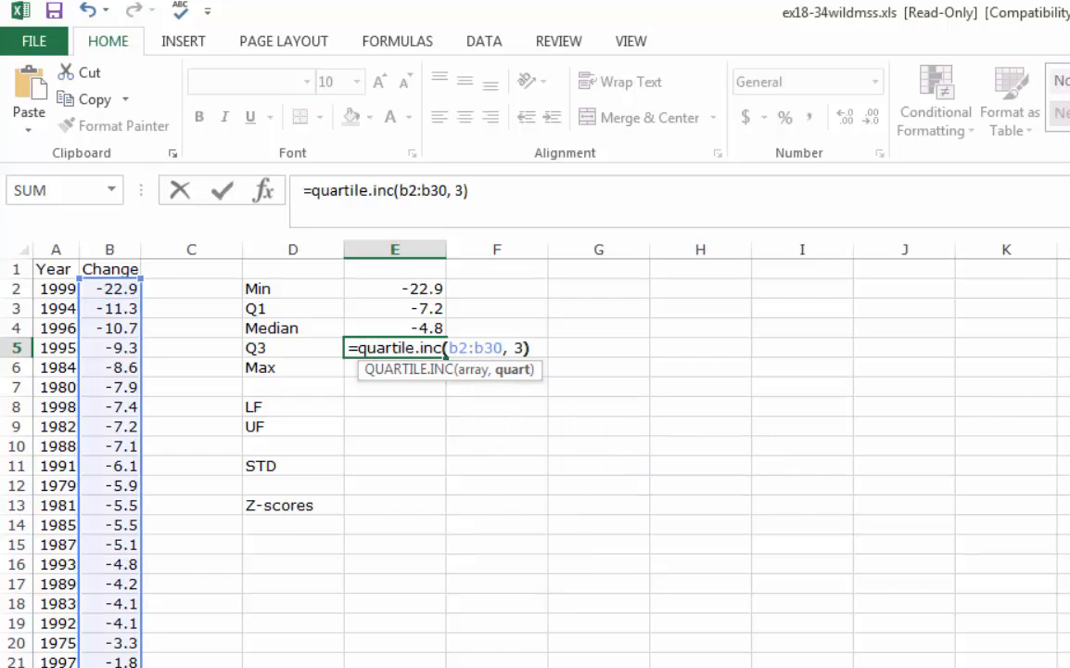
{"action": "key", "text": "Return"}
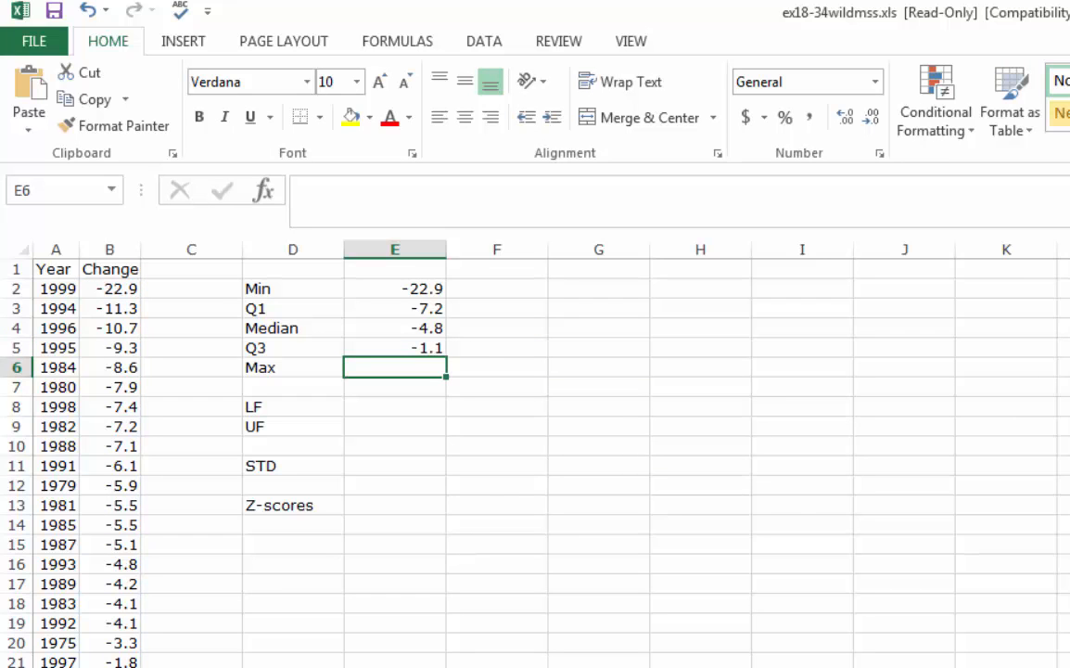
Calculate the maximum of the Change data in E6 with the formula =MAX(B2:B30)
{"action": "type", "text": "=max"}
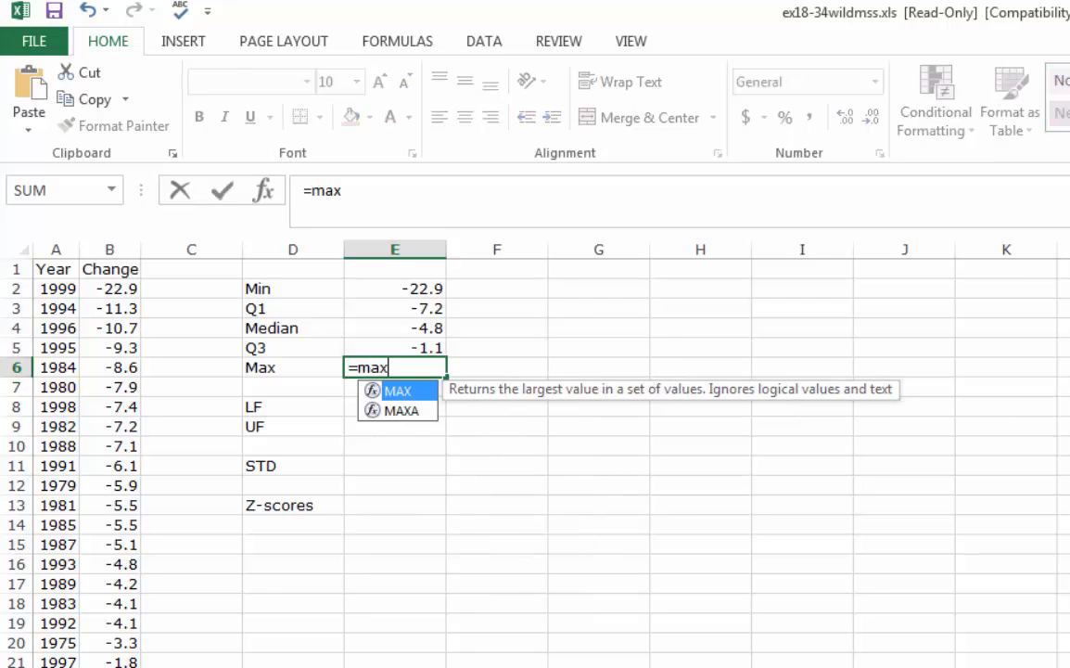
{"action": "type", "text": "("}
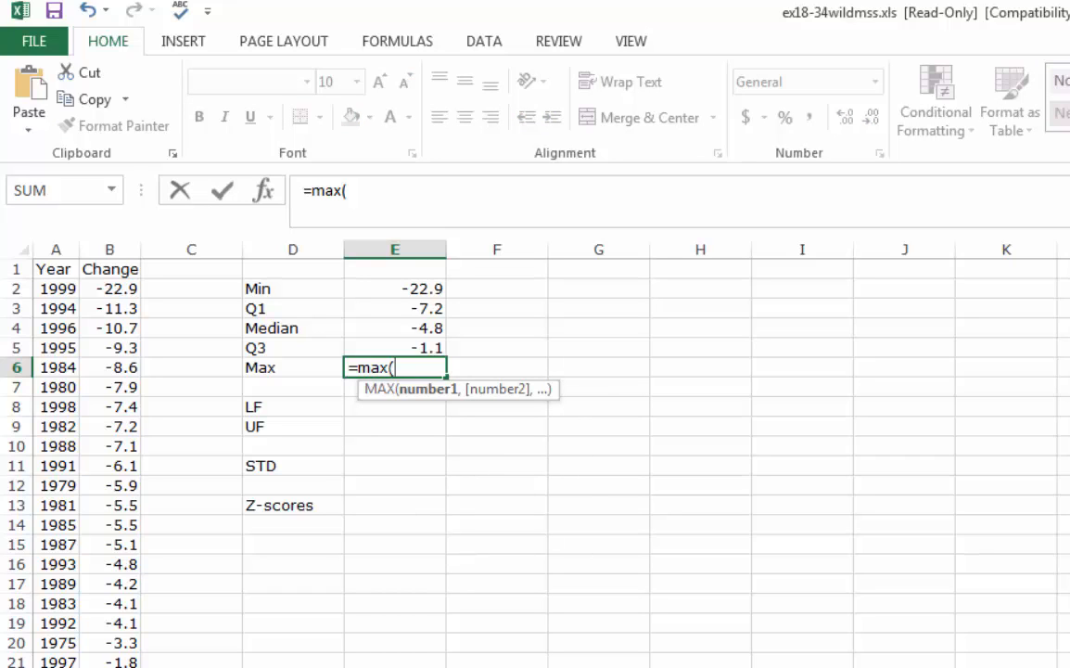
{"action": "type", "text": "b2"}
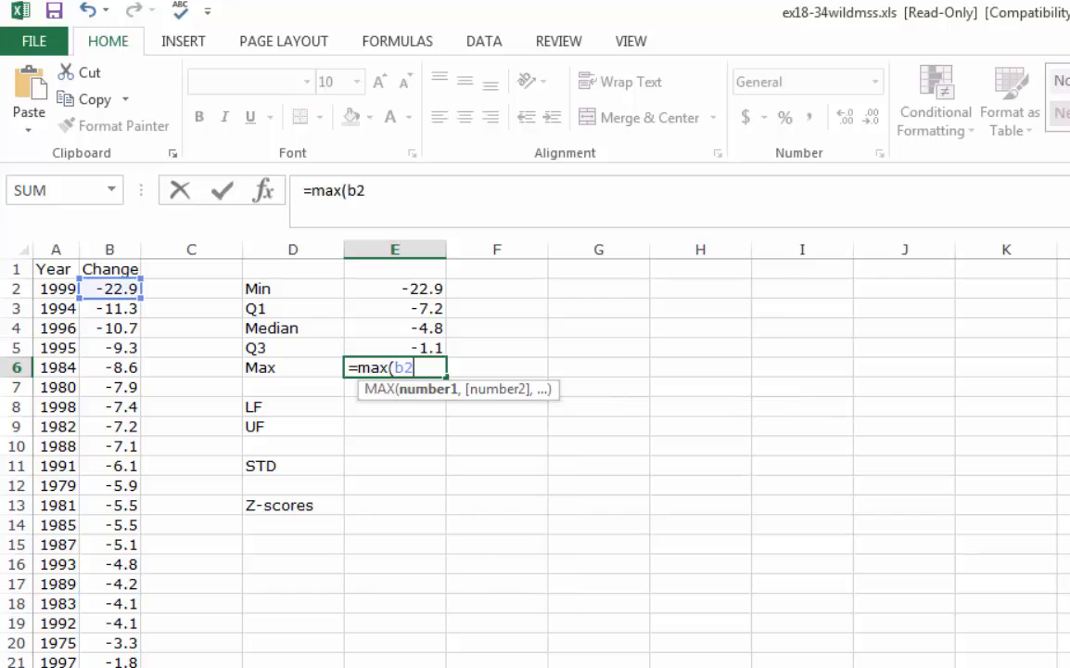
{"action": "type", "text": ":b30)"}
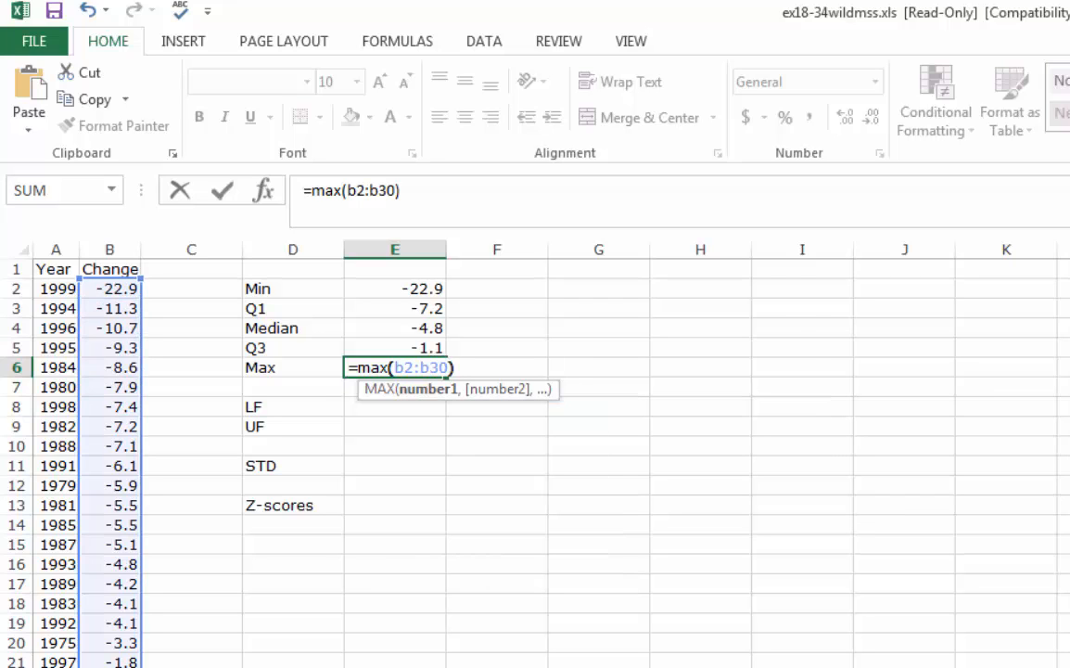
{"action": "key", "text": "Return"}
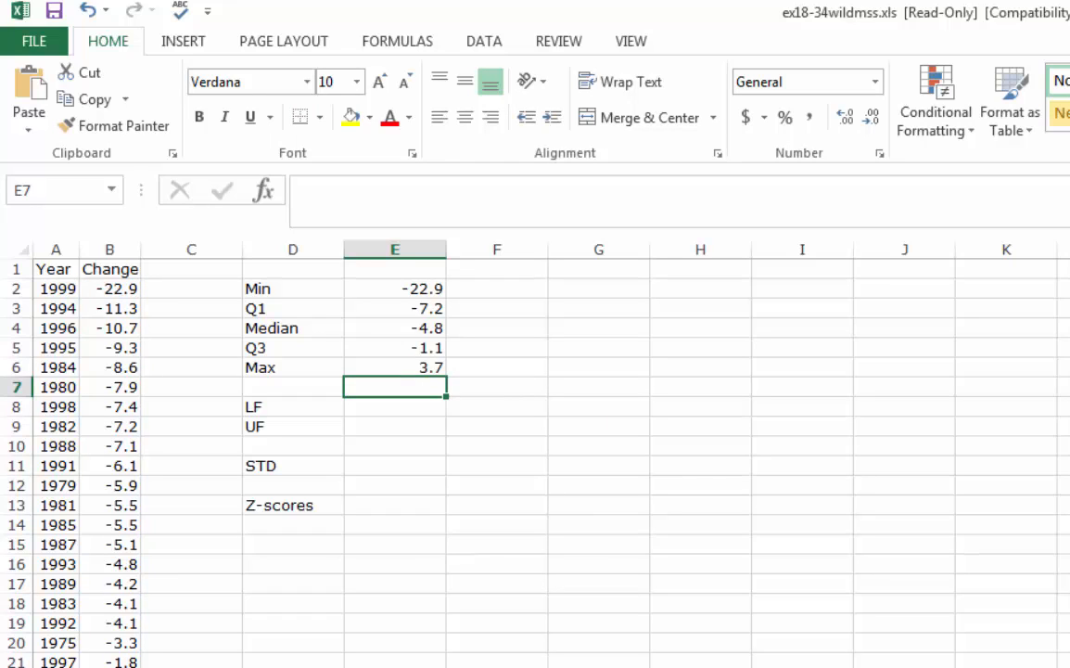
{"action": "key", "text": "Down"}
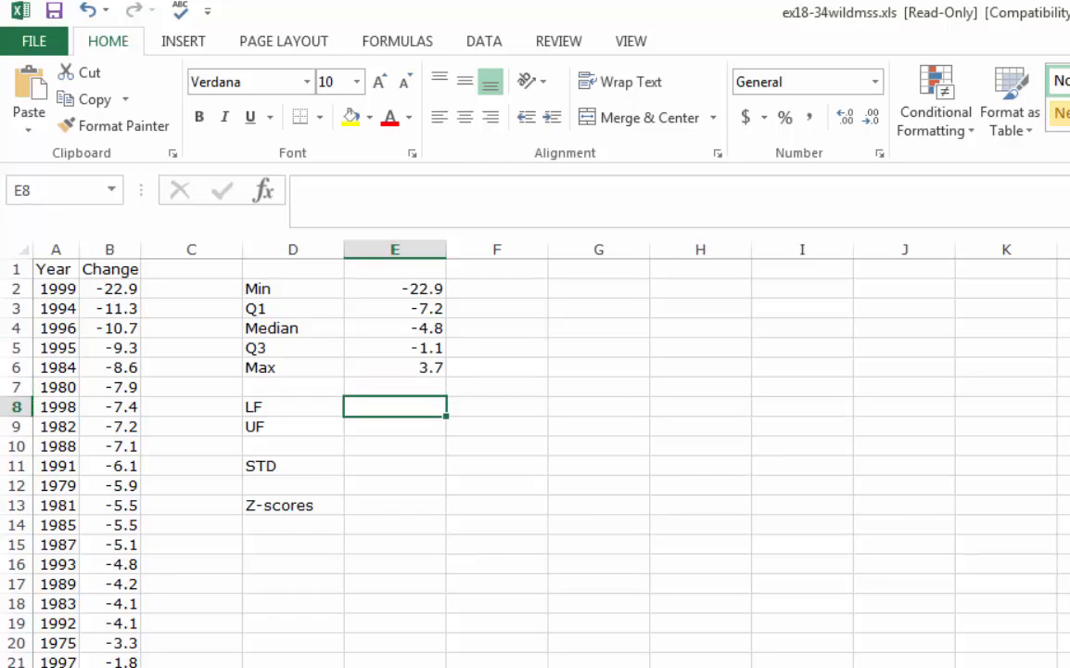
{"action": "key", "text": "Right"}
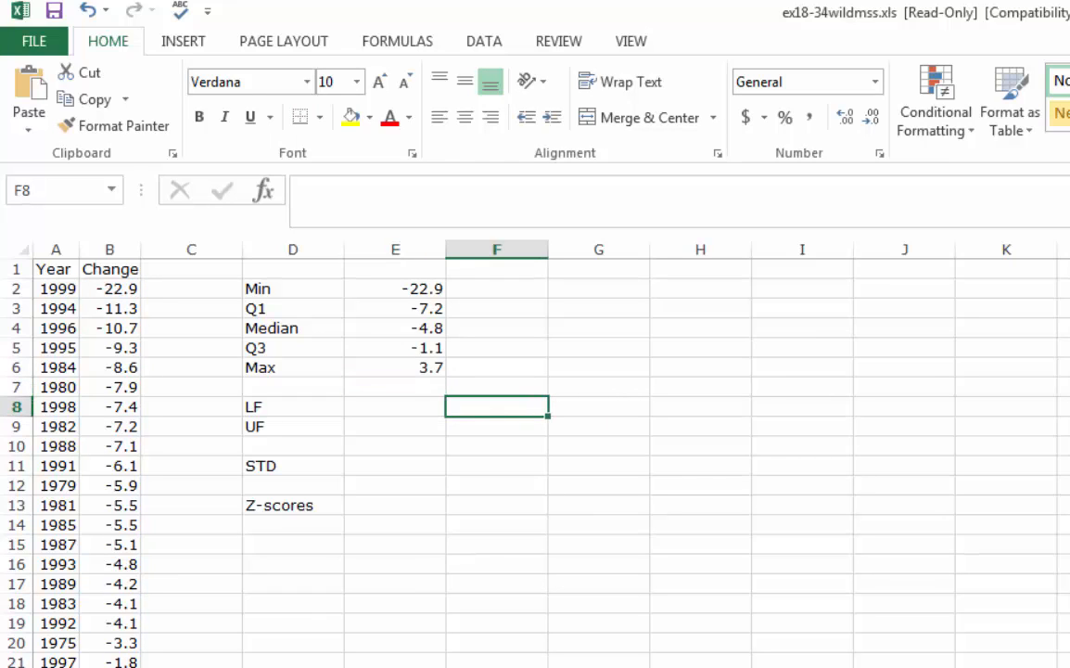
{"action": "type", "text": "="}
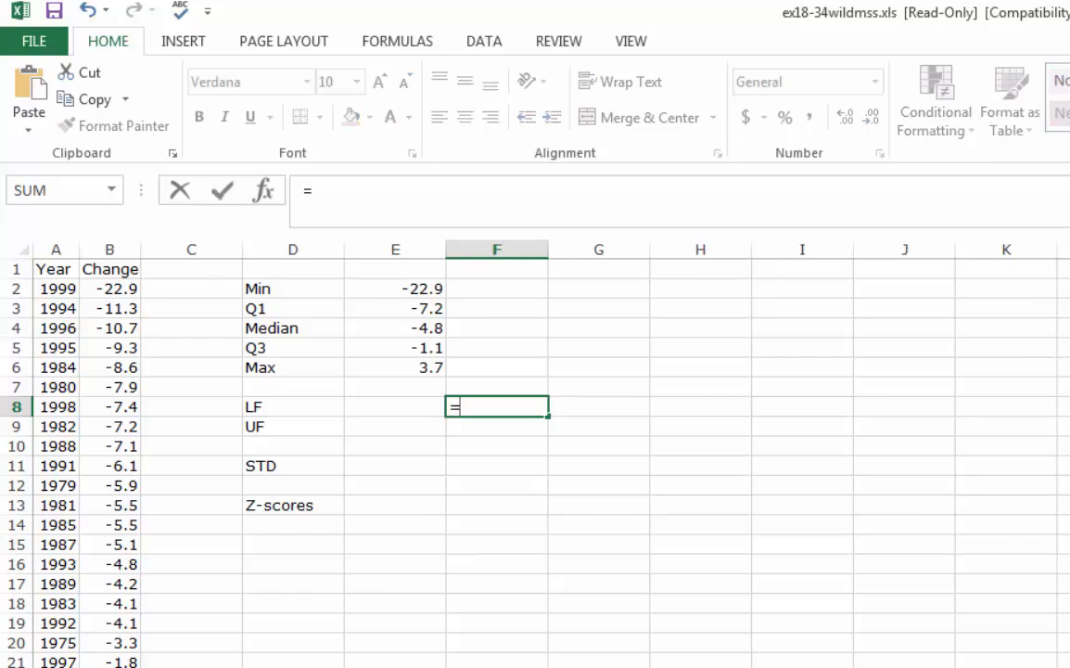
{"action": "type", "text": "Q1-"}
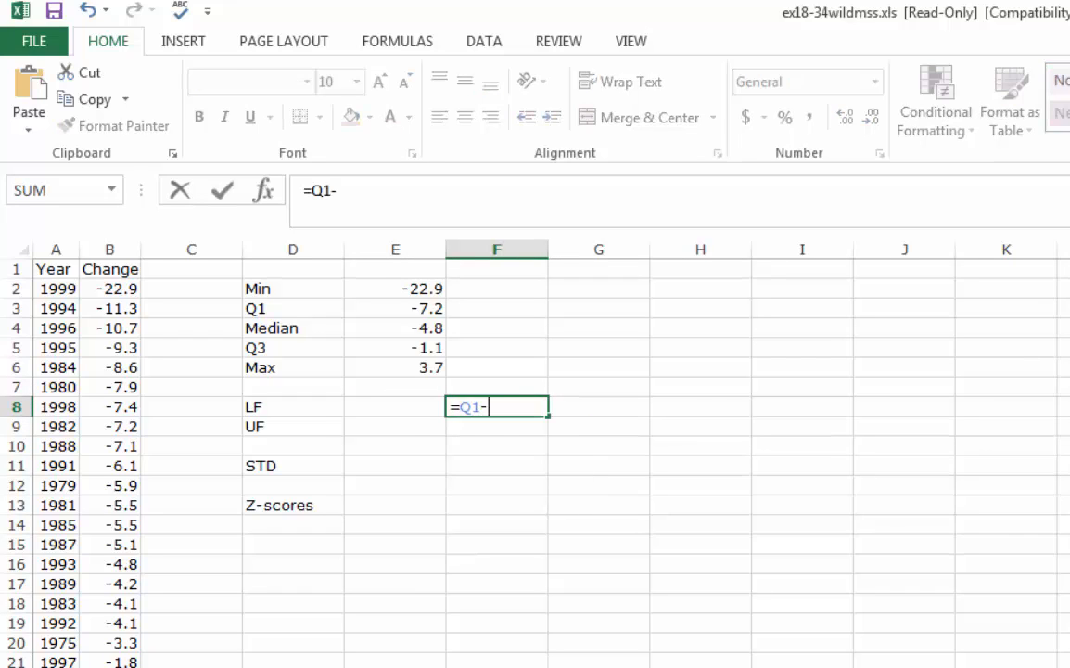
{"action": "key", "text": "BackSpace"}
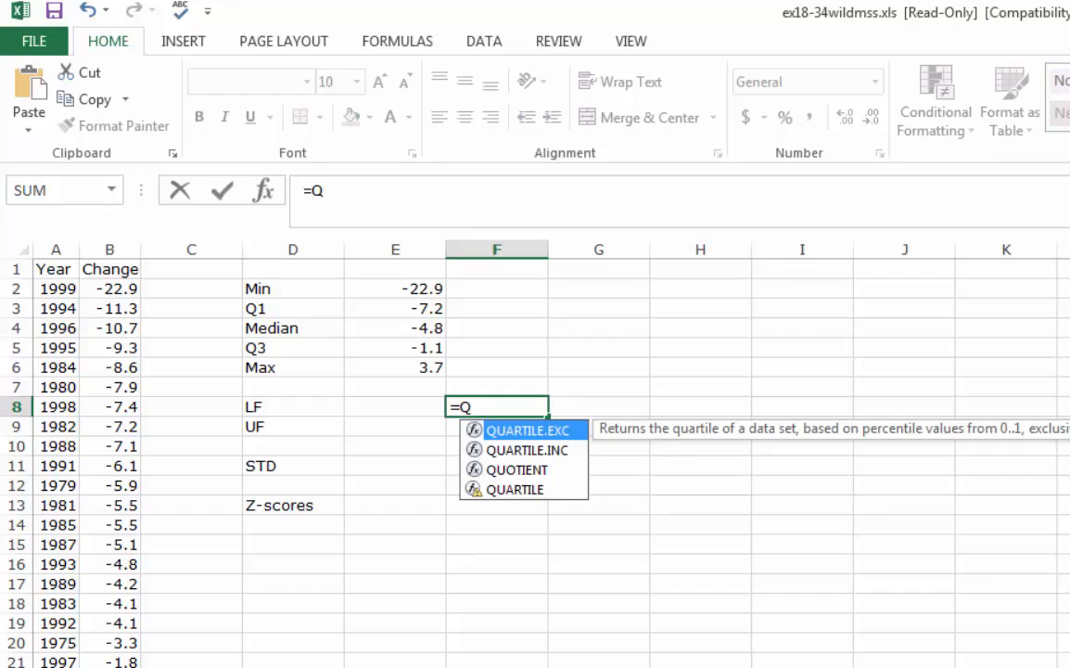
{"action": "key", "text": "BackSpace"}
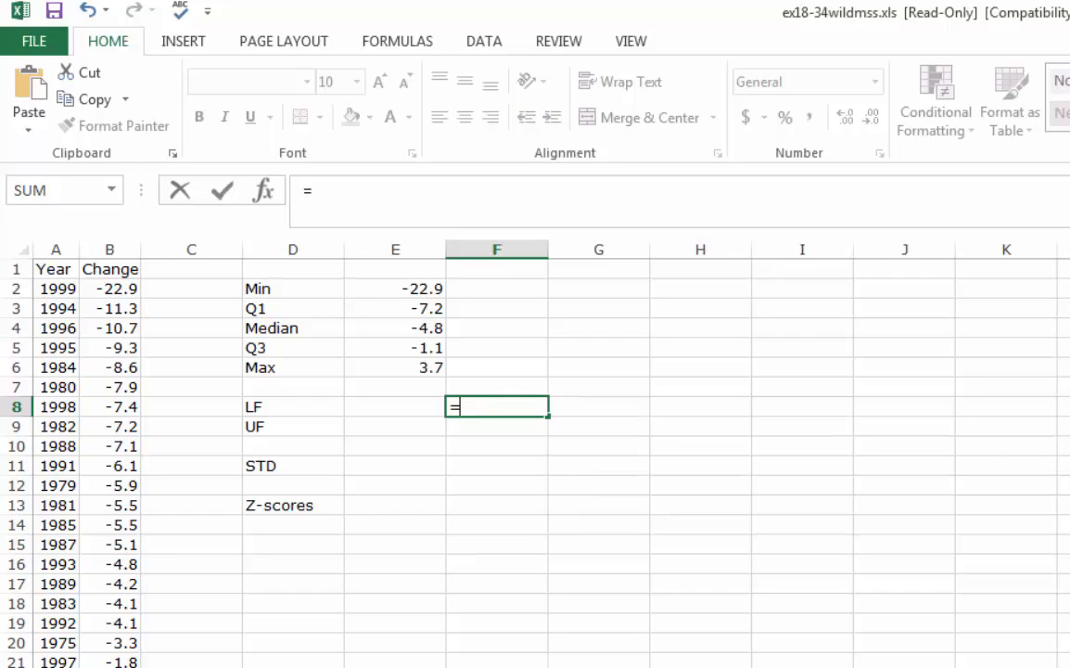
{"action": "key", "text": "BackSpace"}
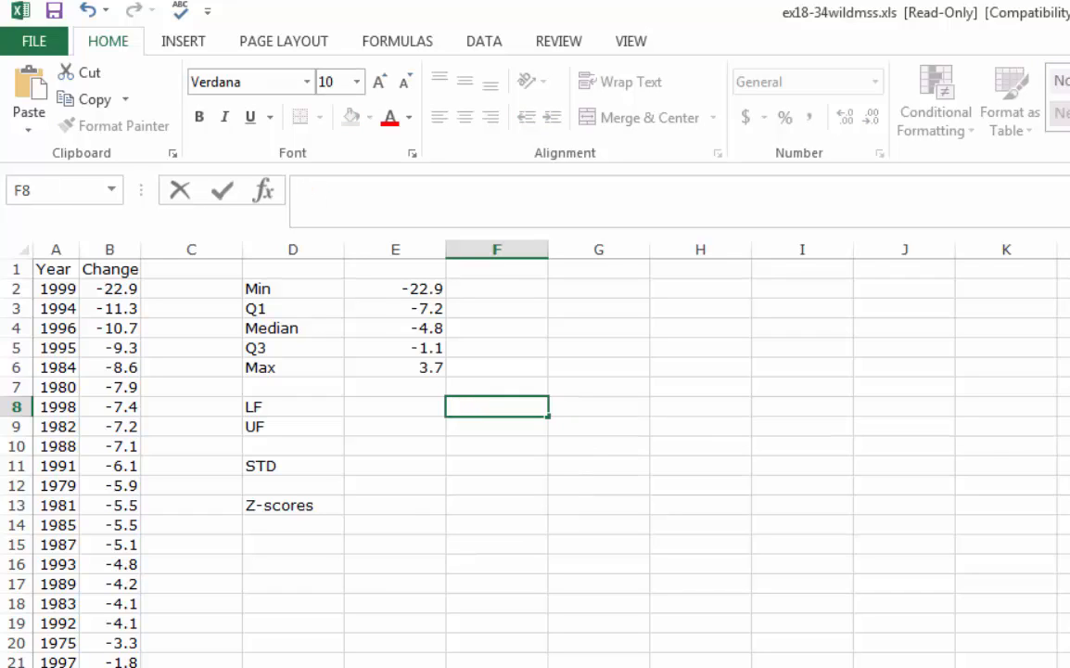
Enter the lower-fence formula as a text note, LF=Q1-1.5*IQR, in cell F8
{"action": "type", "text": "LF=Q1"}
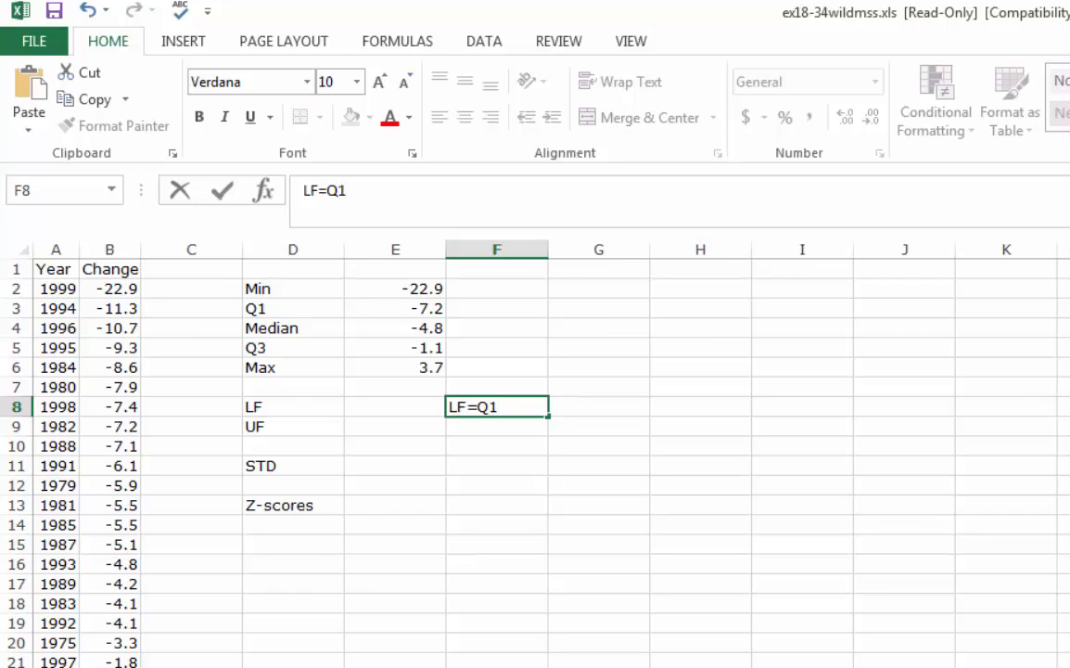
{"action": "type", "text": "-1.5*IQR"}
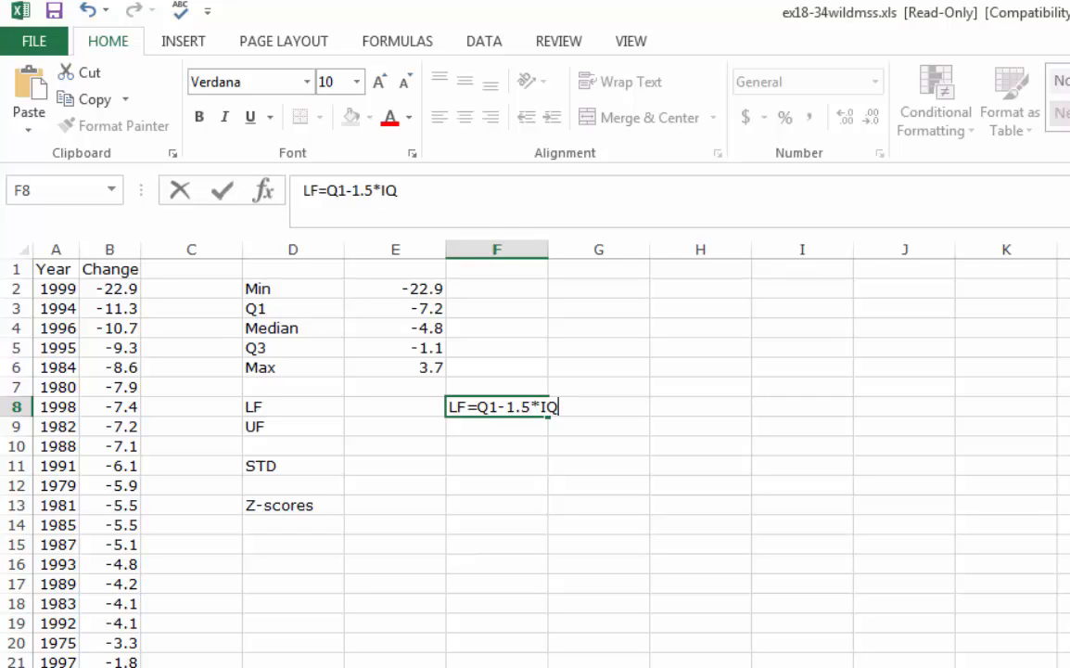
{"action": "key", "text": "Tab"}
Enter the label IQR in cell G2, in the same row as Min
{"action": "key", "text": "Up"}
{"action": "key", "text": "Up"}
{"action": "key", "text": "Up"}
{"action": "key", "text": "Up"}
{"action": "key", "text": "Up"}
{"action": "key", "text": "Up"}
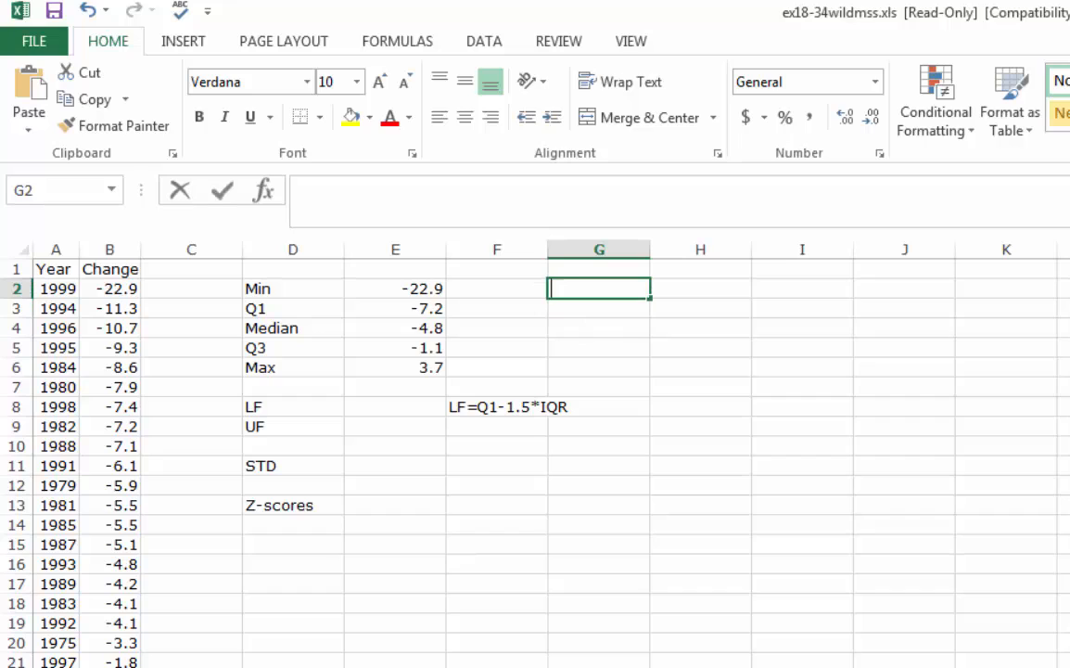
{"action": "type", "text": "IQE"}
{"action": "key", "text": "BackSpace"}
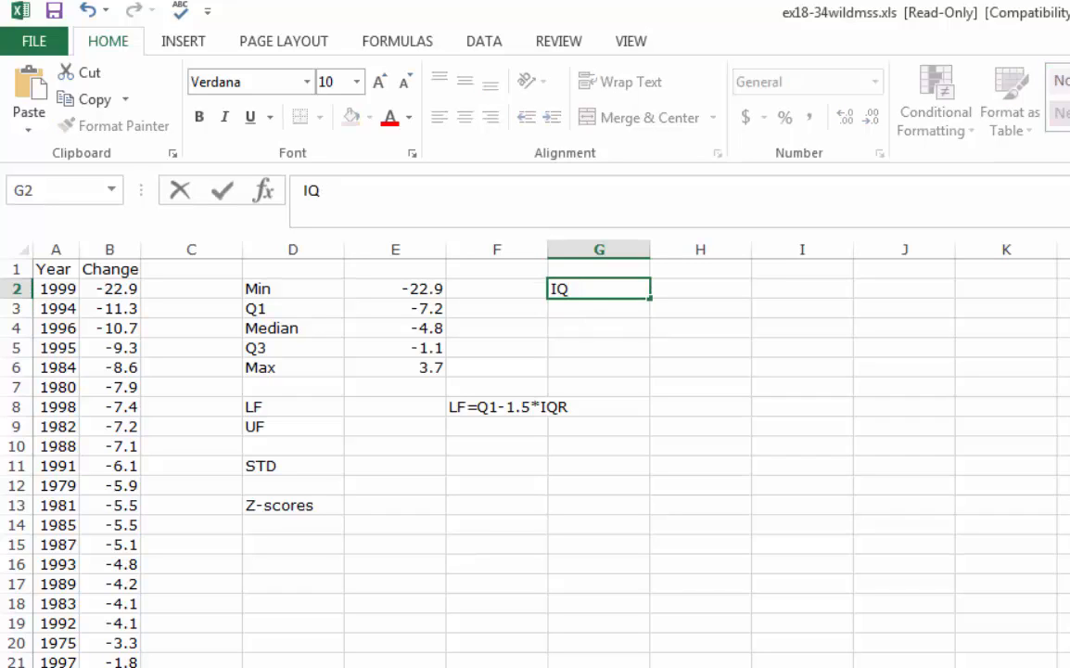
{"action": "key", "text": "BackSpace"}
{"action": "key", "text": "BackSpace"}
{"action": "type", "text": "IQR"}
{"action": "key", "text": "Tab"}
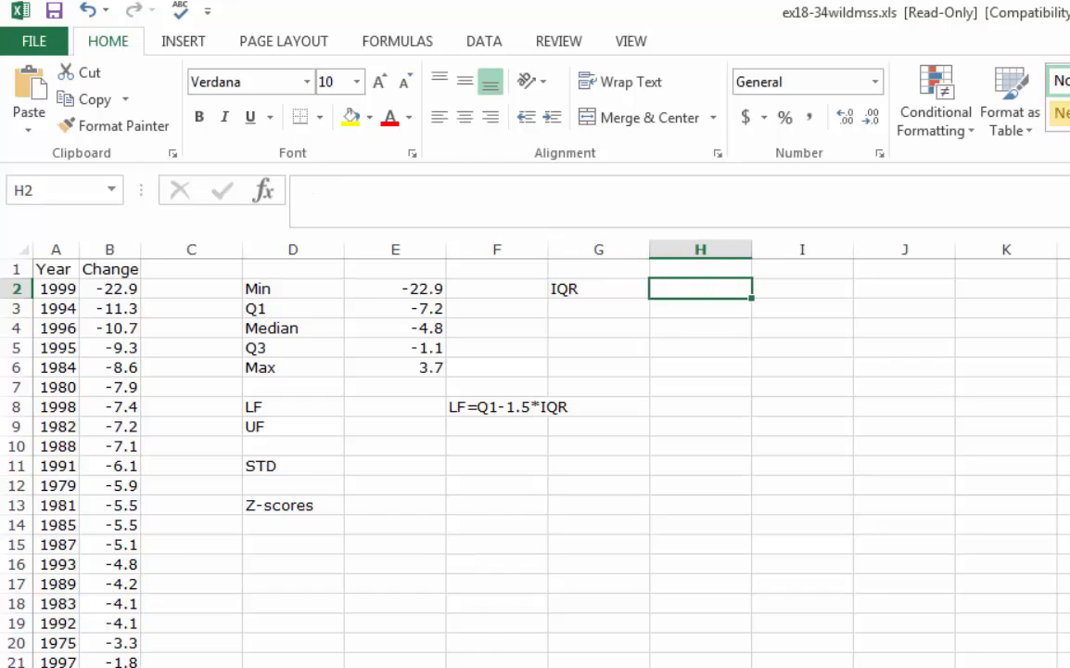
Calculate the IQR in H2 with the formula =E5-E3, subtracting Q1 from Q3
{"action": "type", "text": "="}
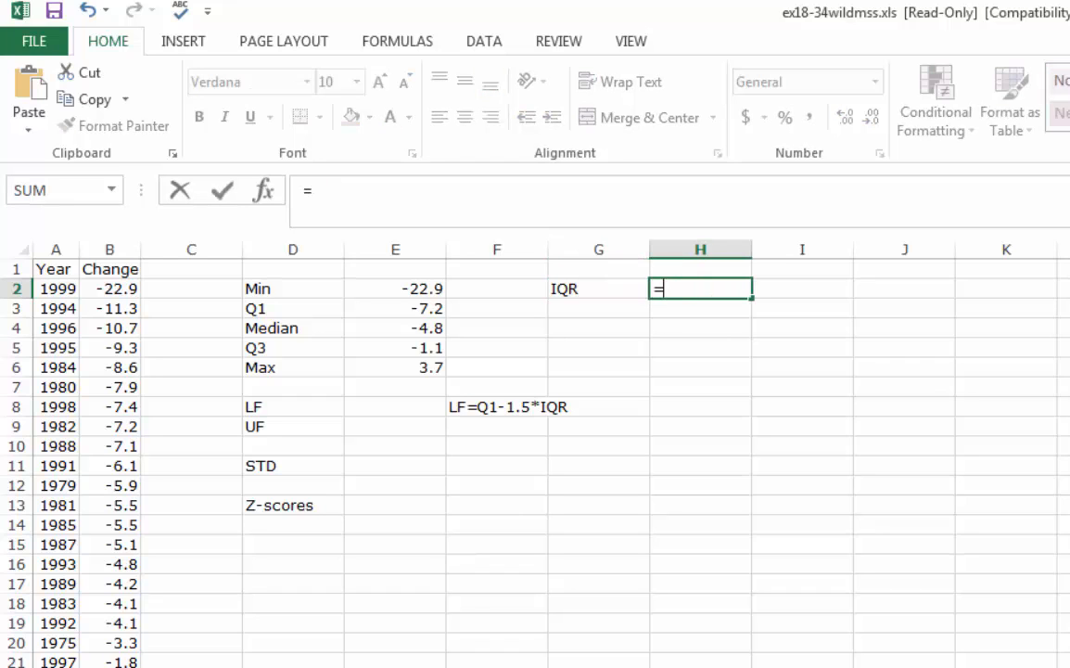
{"action": "key", "text": "Left"}
{"action": "key", "text": "Left"}
{"action": "key", "text": "Left"}
{"action": "key", "text": "Left"}
{"action": "key", "text": "Down"}
{"action": "key", "text": "Down"}
{"action": "key", "text": "Down"}
{"action": "key", "text": "Right"}
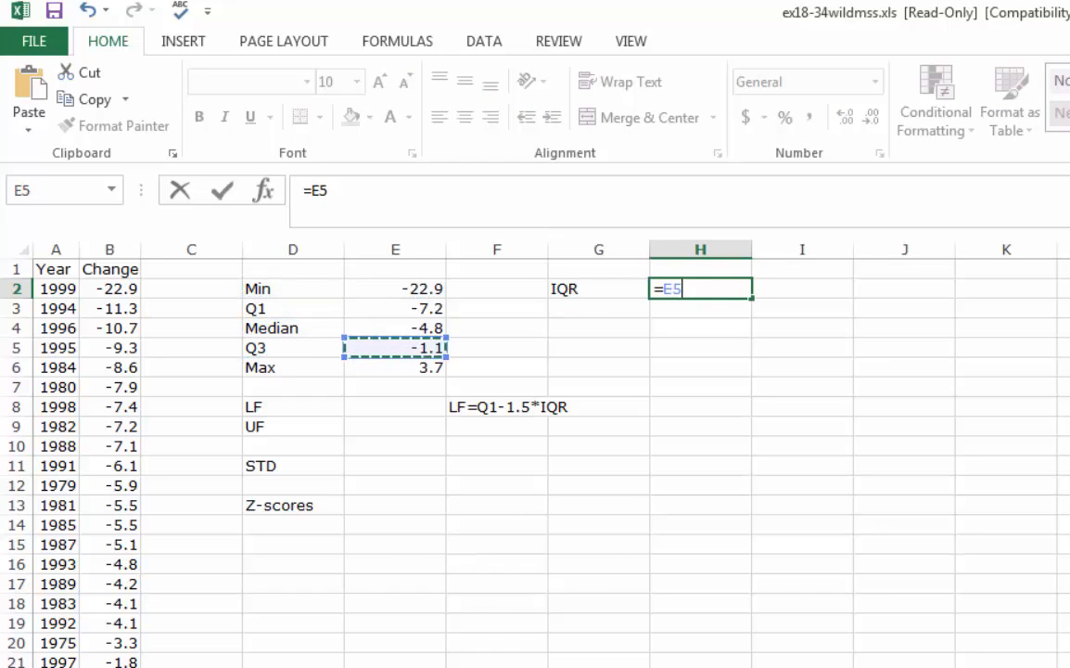
{"action": "type", "text": "="}
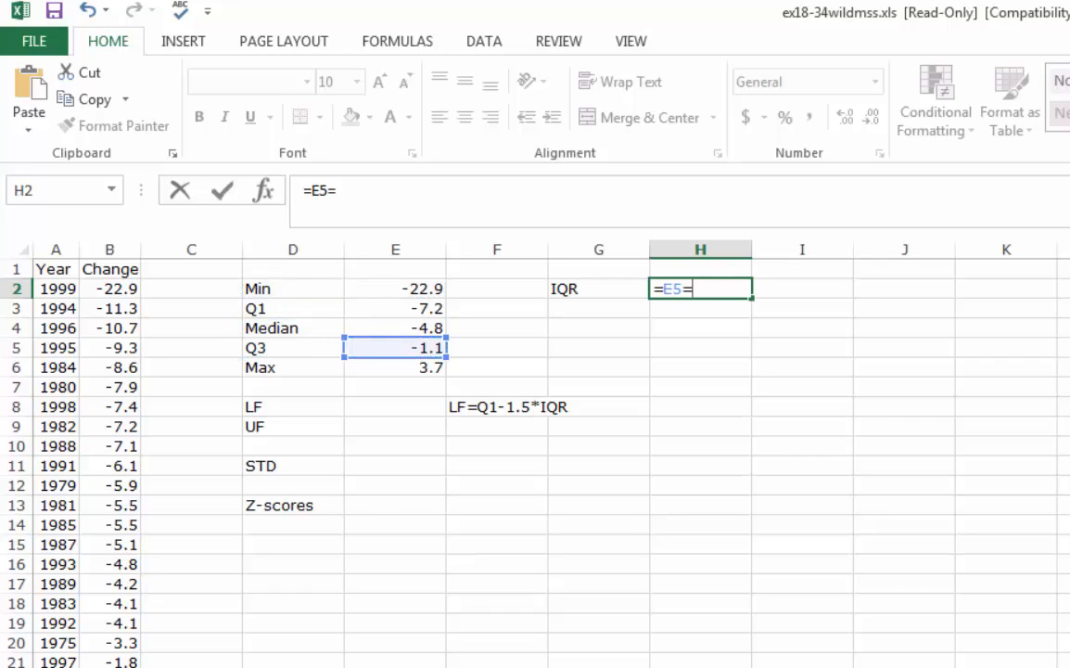
{"action": "key", "text": "BackSpace"}
{"action": "type", "text": "-"}
{"action": "key", "text": "Up"}
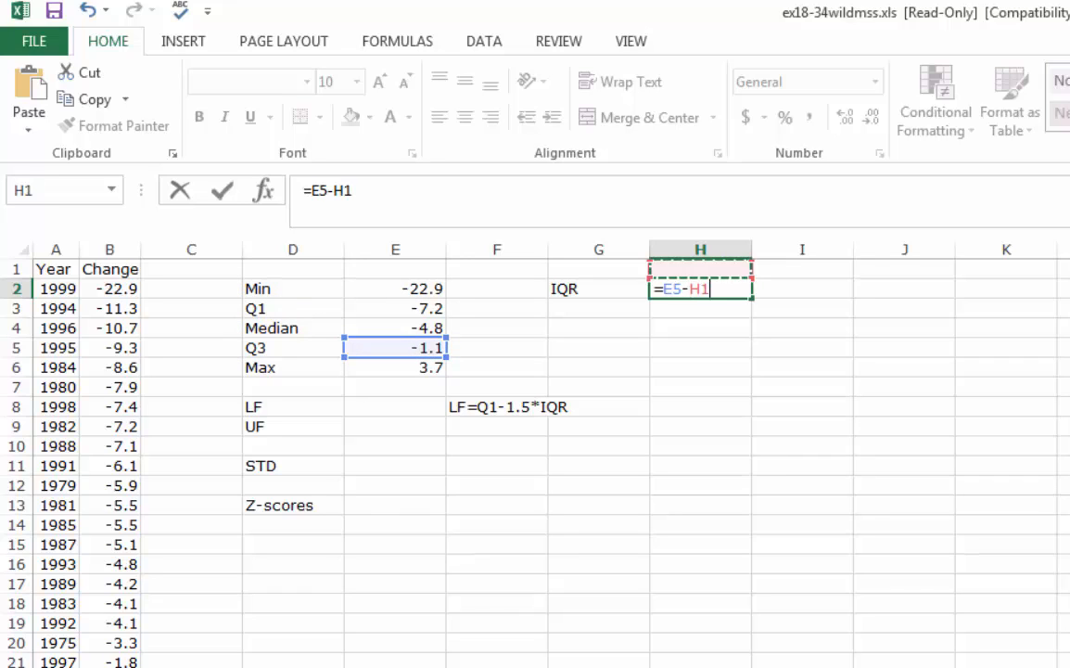
{"action": "key", "text": "Left"}
Calculate the lower fence in E8 with the formula =E3-1.5*H2
{"action": "key", "text": "Left"}
{"action": "key", "text": "Left"}
{"action": "key", "text": "Left"}
{"action": "key", "text": "Down"}
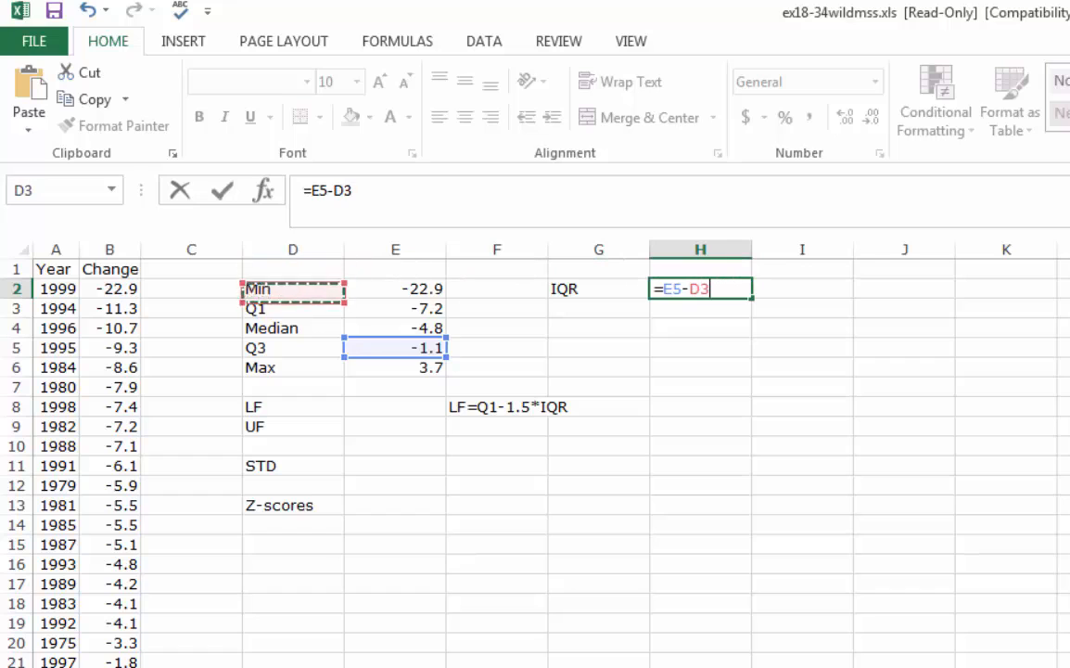
{"action": "key", "text": "Down"}
{"action": "key", "text": "Right"}
{"action": "key", "text": "Return"}
{"action": "key", "text": "Left"}
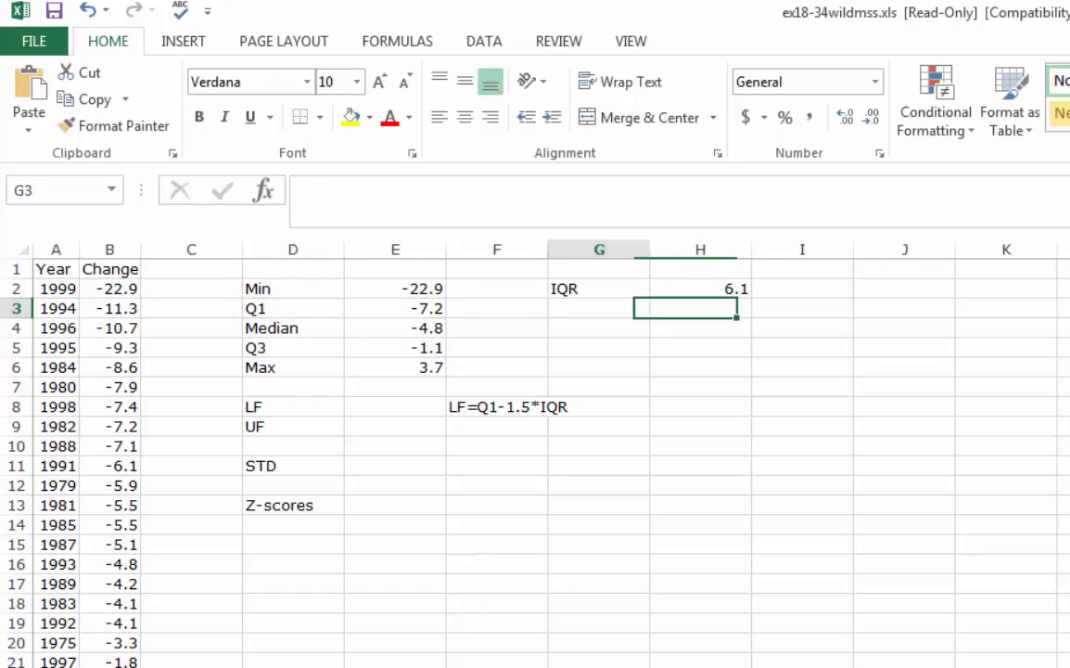
{"action": "key", "text": "Up"}
{"action": "key", "text": "Right"}
{"action": "key", "text": "Down"}
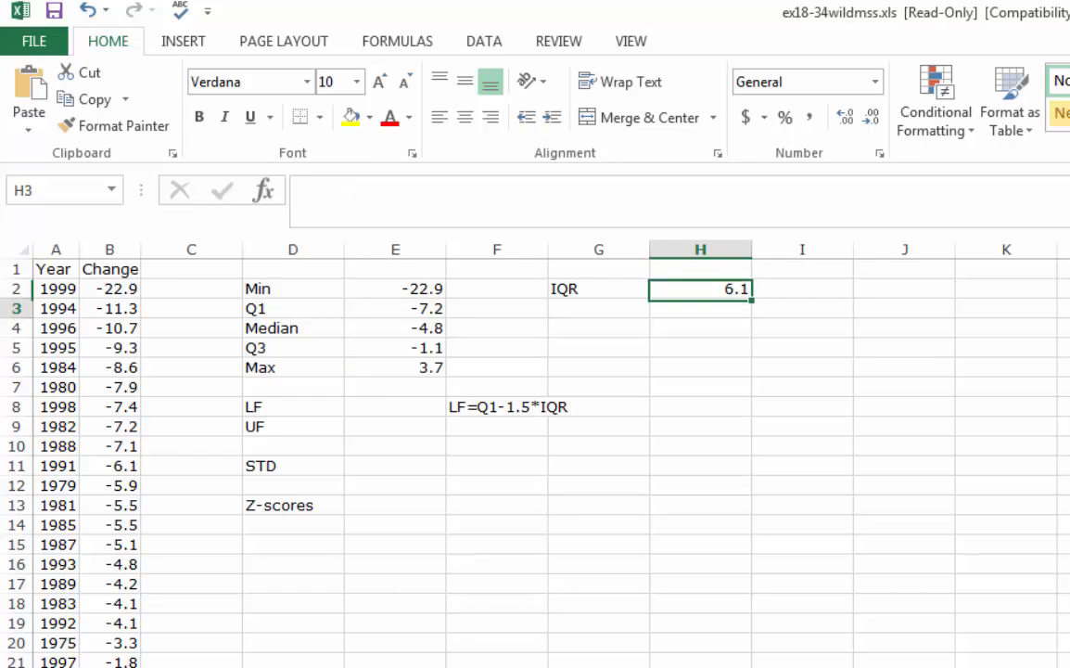
{"action": "key", "text": "Down"}
{"action": "key", "text": "Down"}
{"action": "key", "text": "Down"}
{"action": "key", "text": "Down"}
{"action": "key", "text": "Down"}
{"action": "key", "text": "Left"}
{"action": "key", "text": "Left"}
{"action": "key", "text": "Left"}
{"action": "key", "text": "Left"}
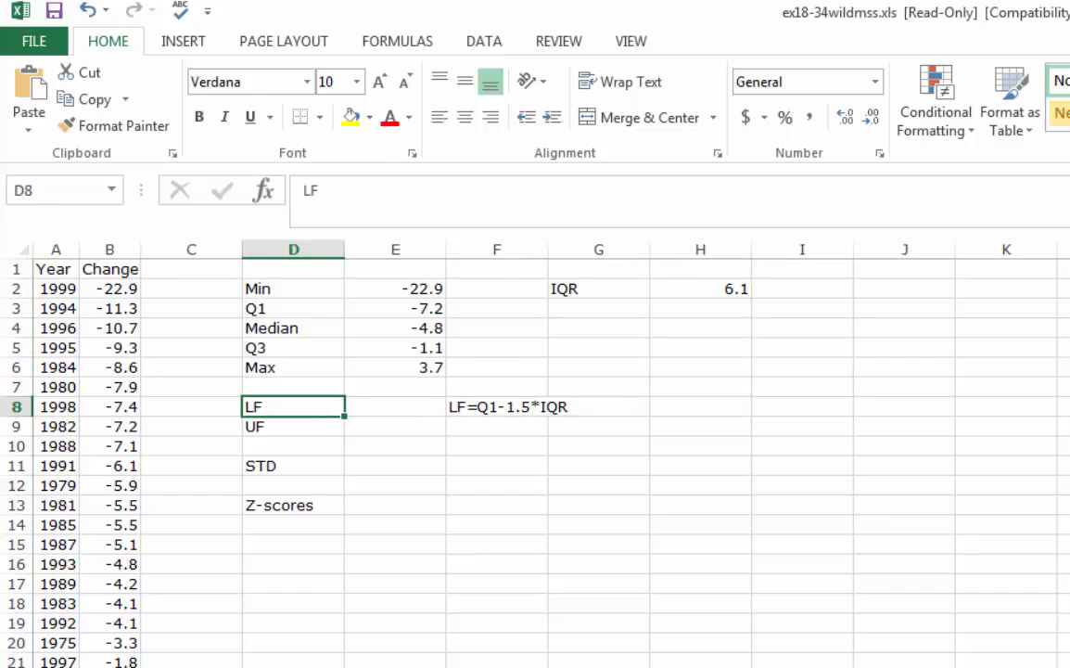
{"action": "key", "text": "Right"}
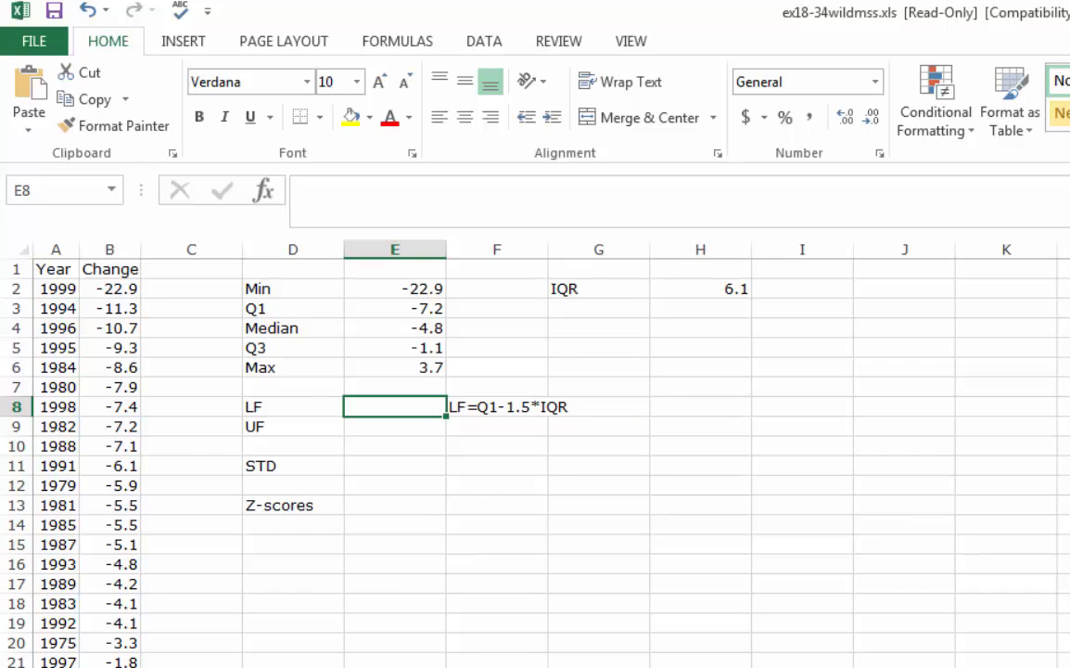
{"action": "type", "text": "="}
{"action": "key", "text": "Up"}
{"action": "key", "text": "Up"}
{"action": "key", "text": "Up"}
{"action": "key", "text": "Up"}
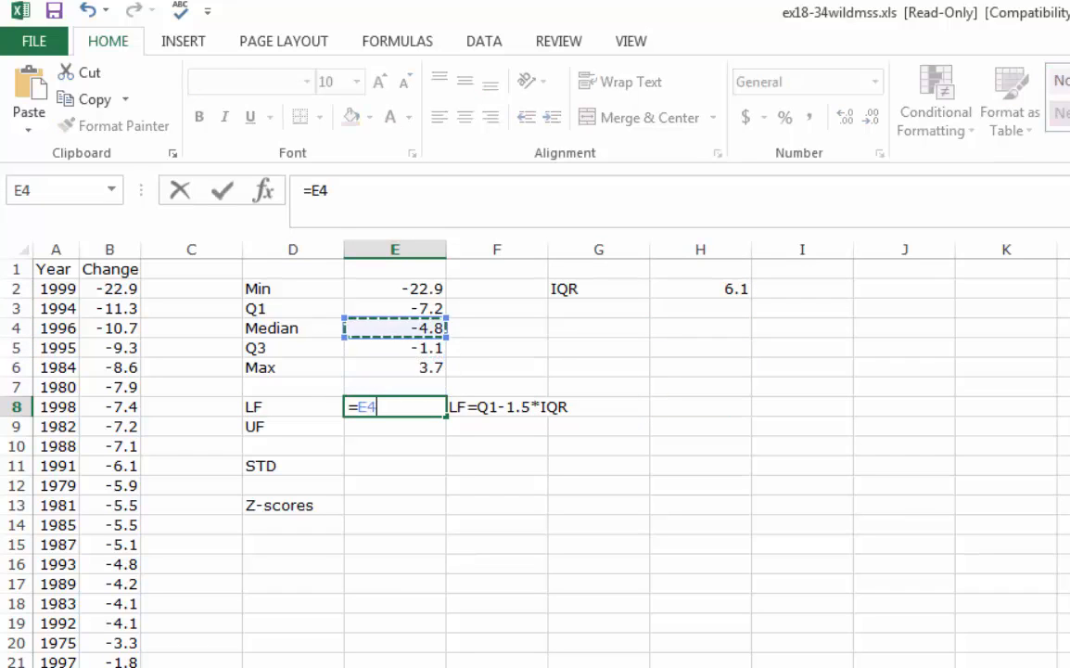
{"action": "key", "text": "Up"}
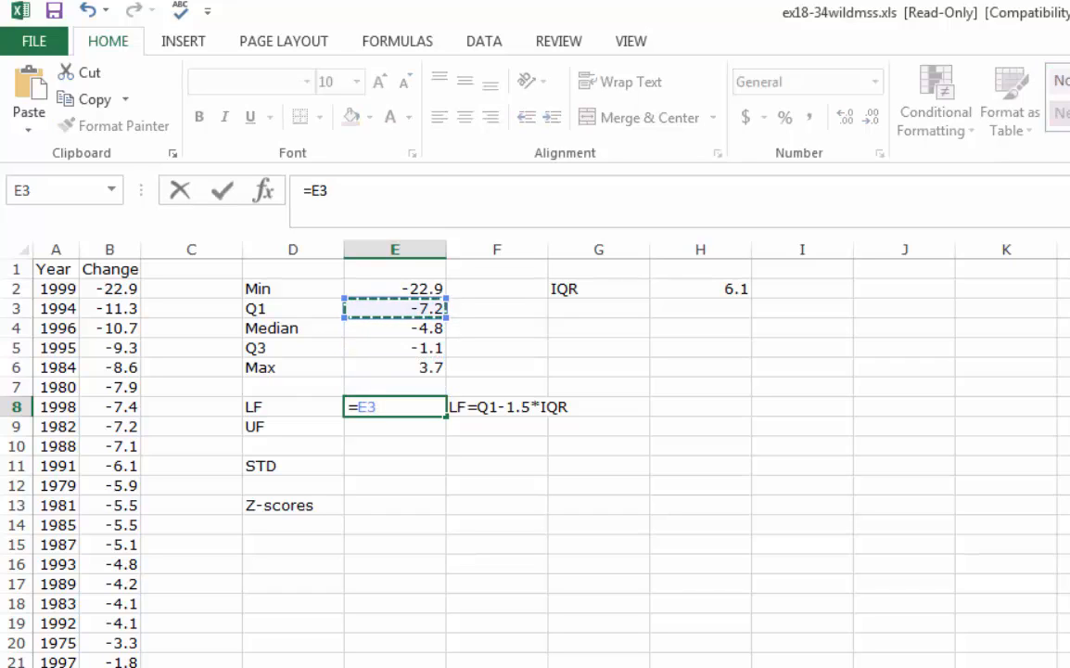
{"action": "type", "text": "-1."}
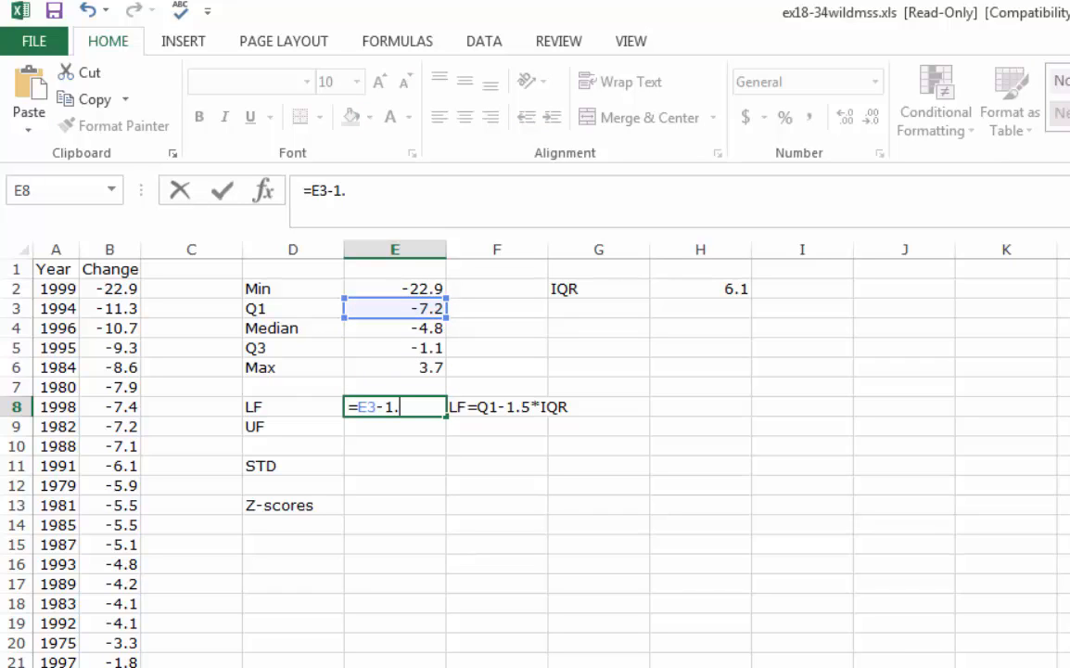
{"action": "type", "text": "5*"}
{"action": "key", "text": "Right"}
{"action": "key", "text": "Right"}
{"action": "key", "text": "Right"}
{"action": "key", "text": "Right"}
{"action": "key", "text": "Up"}
{"action": "key", "text": "Up"}
{"action": "key", "text": "Up"}
{"action": "key", "text": "Up"}
{"action": "key", "text": "Up"}
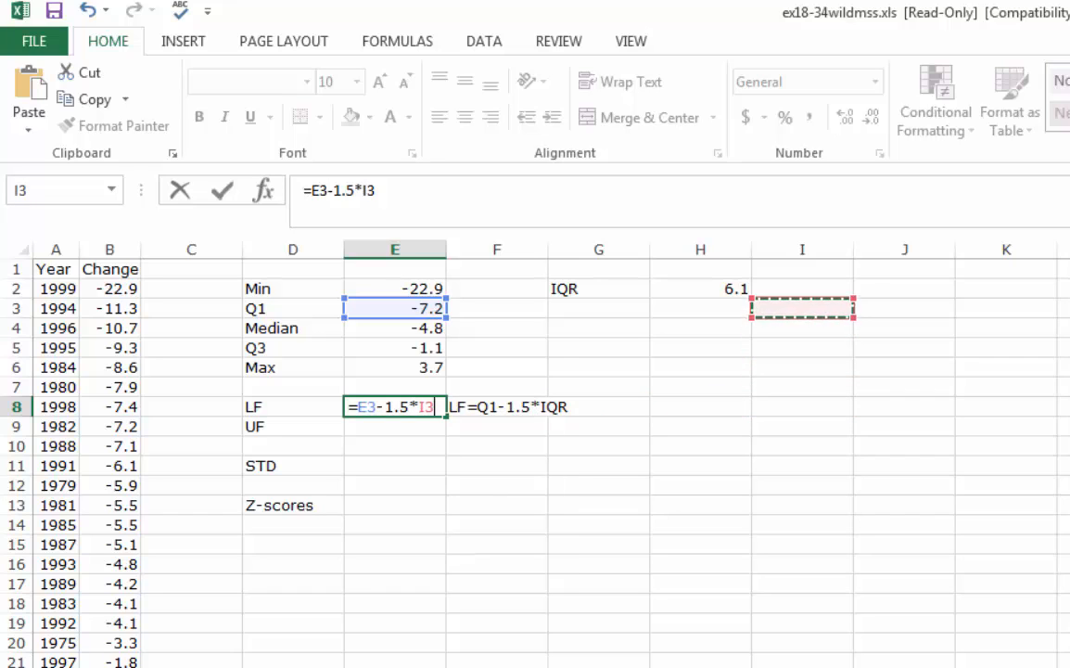
{"action": "key", "text": "Left"}
{"action": "key", "text": "Up"}
{"action": "key", "text": "Return"}
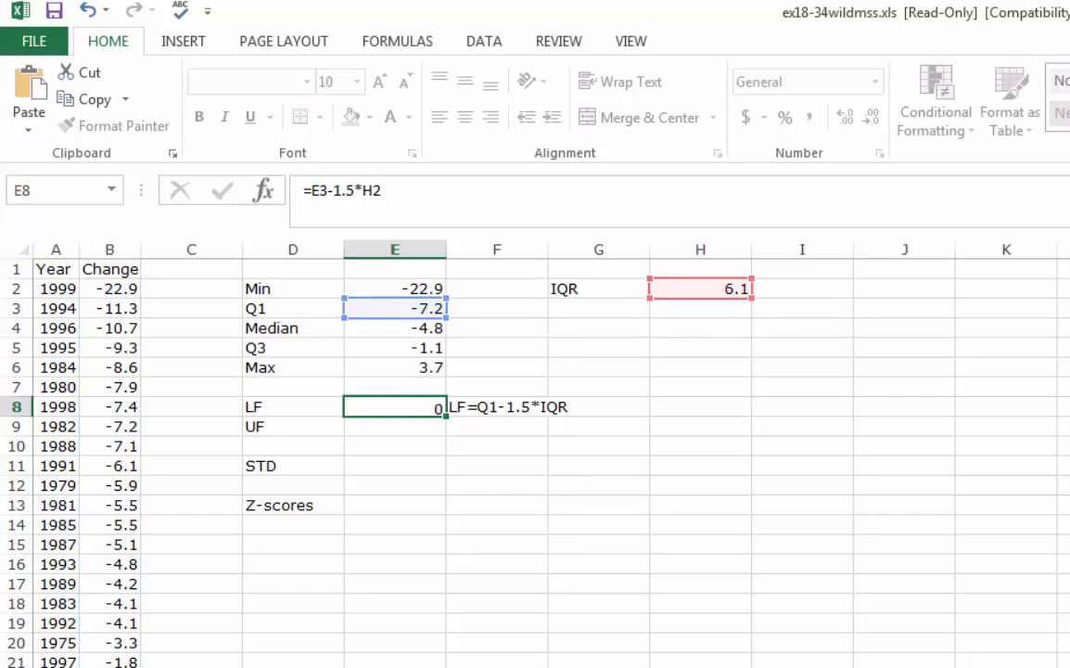
{"action": "key", "text": "Return"}
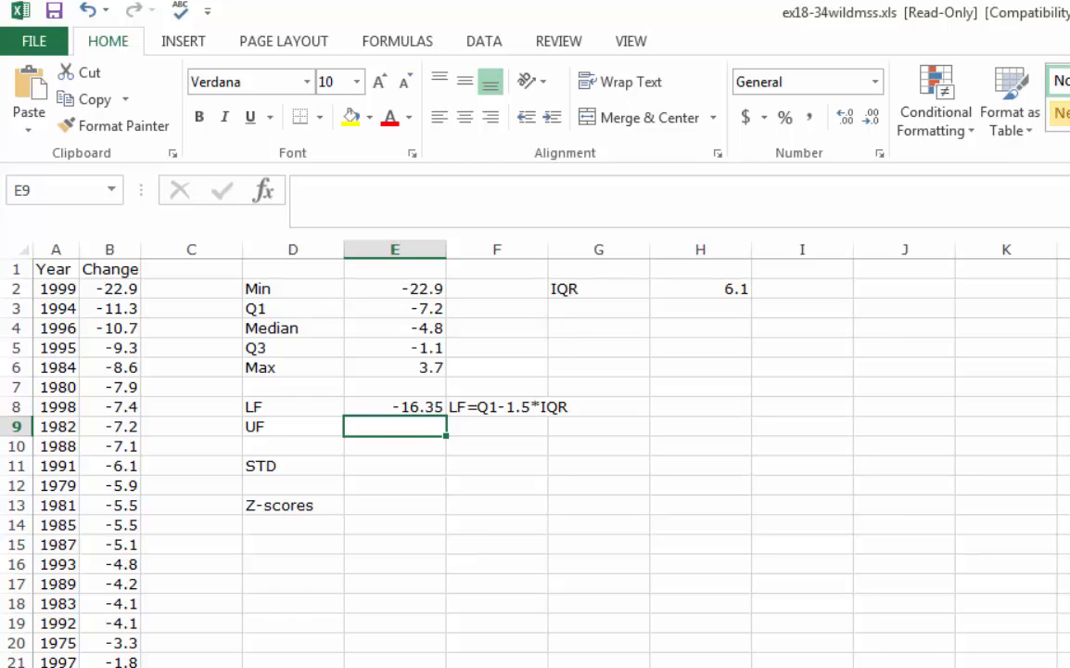
Move the lower-fence formula note from F8 to C8 and autofit column C to its text
{"action": "left_click", "coordinate": [478, 422]}
{"action": "left_click", "coordinate": [480, 406]}
{"action": "left_click_drag", "start_coordinate": [480, 406], "coordinate": [205, 405]}
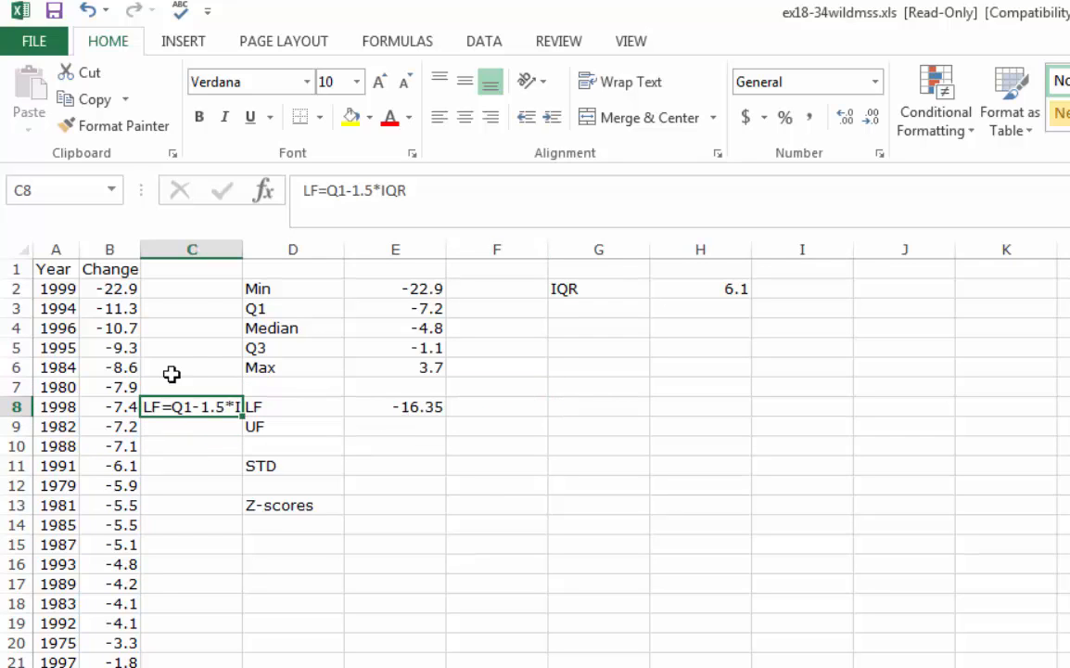
{"action": "left_click", "coordinate": [171, 369]}
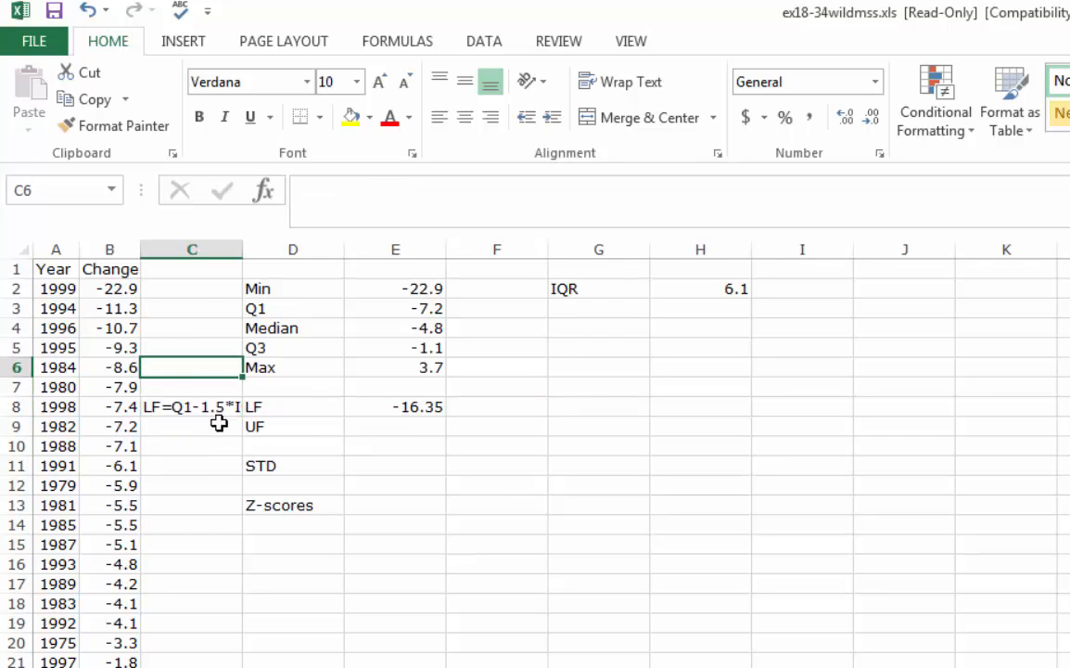
{"action": "double_click", "coordinate": [241, 258]}
Compare the lower fence with the 1999 record and enter the label Suspected Outlier in cell G8
{"action": "left_click", "coordinate": [446, 405]}
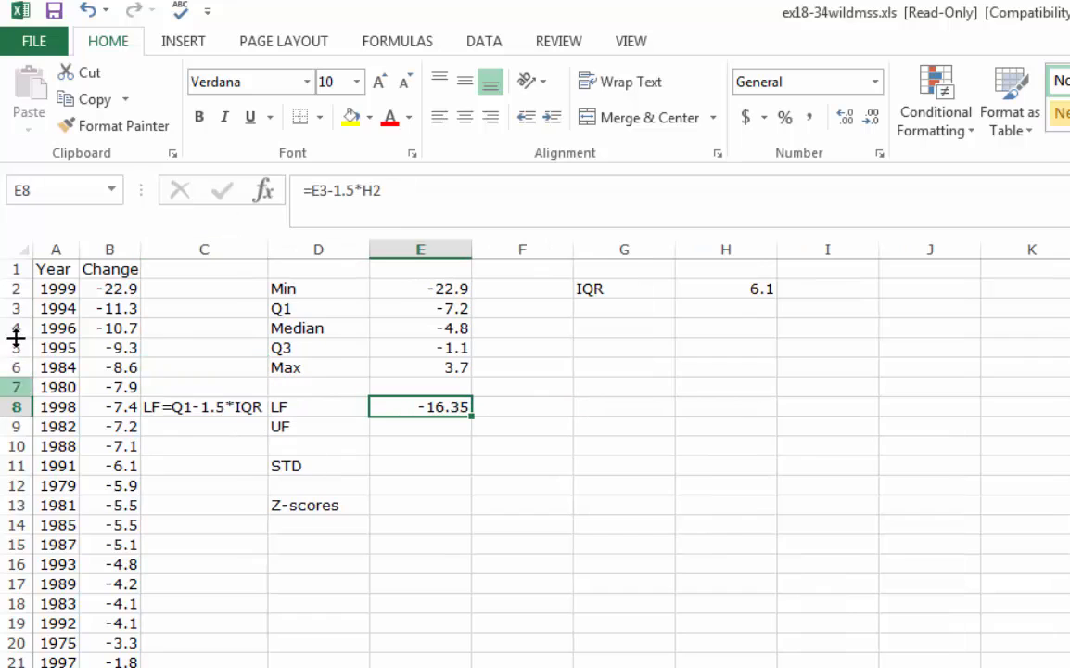
{"action": "left_click", "coordinate": [110, 287]}
{"action": "left_click_drag", "start_coordinate": [110, 286], "coordinate": [28, 286]}
{"action": "left_click", "coordinate": [577, 408]}
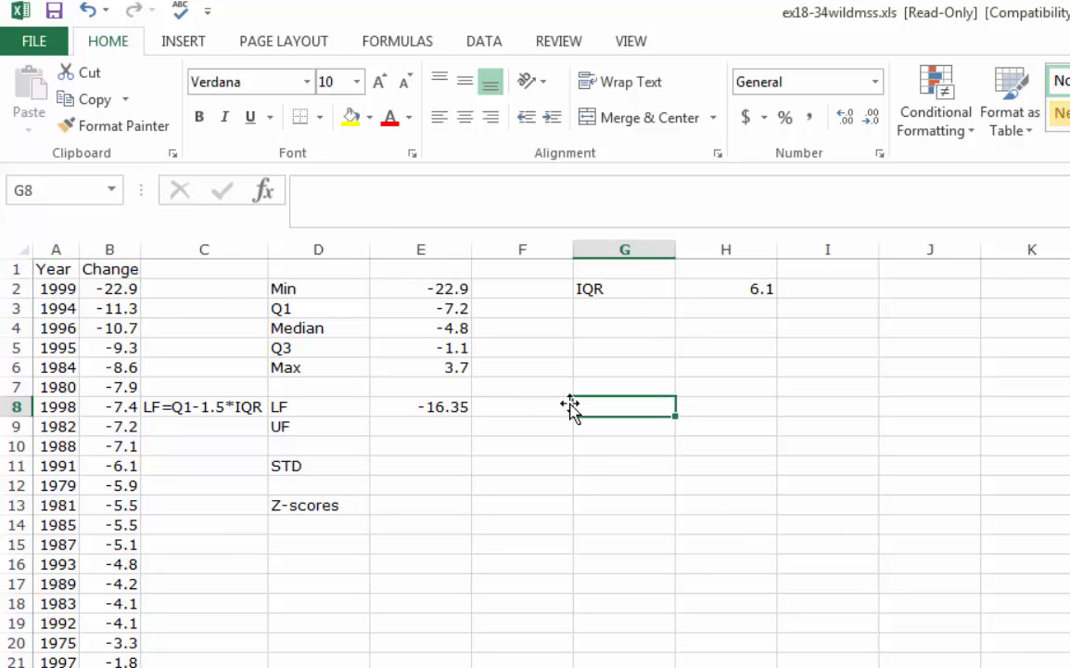
{"action": "type", "text": "Suspected o"}
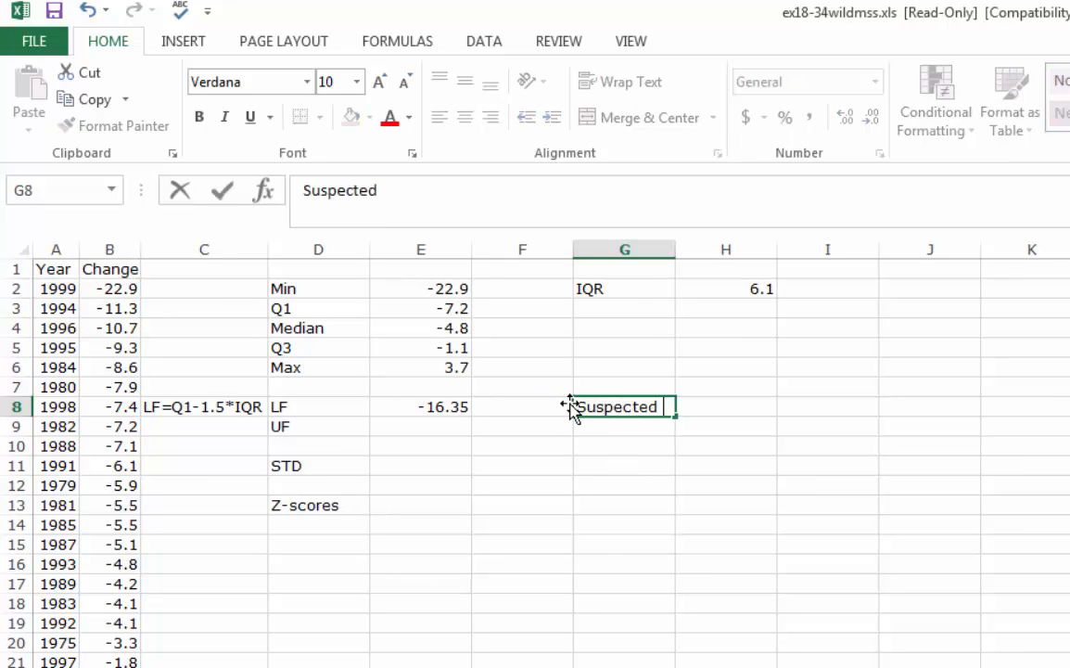
{"action": "key", "text": "BackSpace"}
{"action": "type", "text": "Outlier"}
{"action": "key", "text": "Tab"}
{"action": "key", "text": "Tab"}
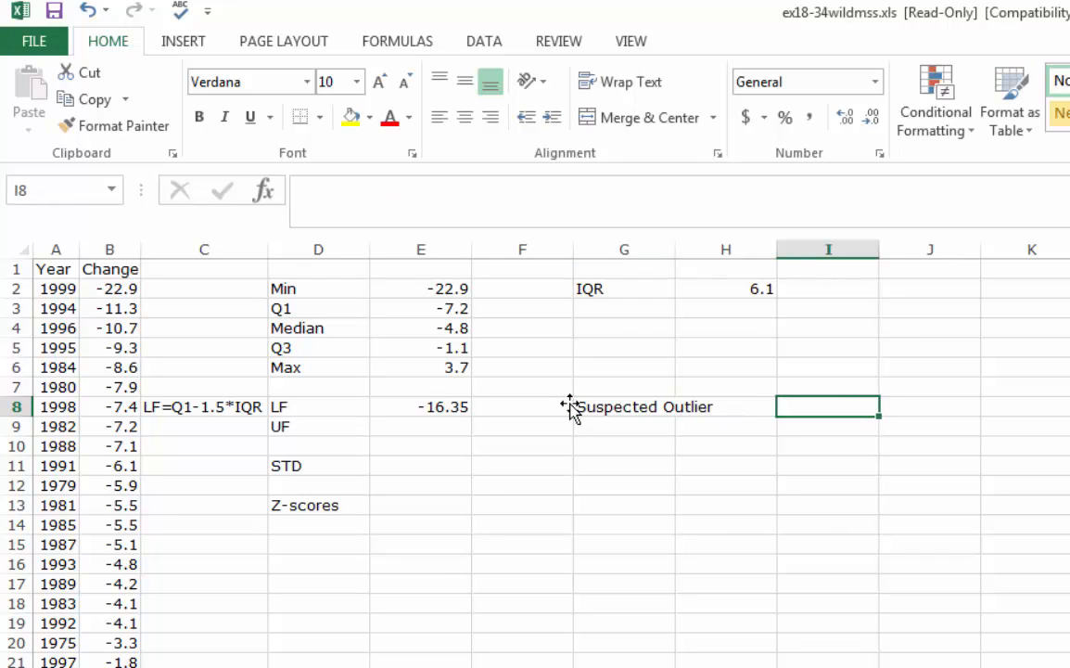
Enter the suspected outlier's value, -22.9, in cell I8
{"action": "type", "text": "-22."}
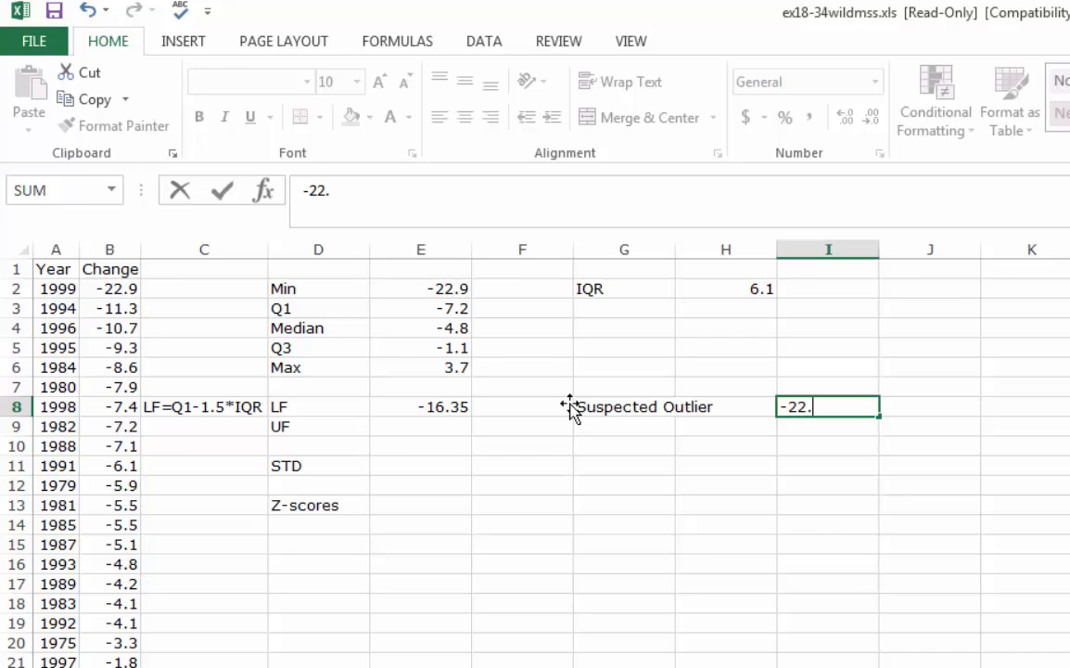
{"action": "type", "text": "9"}
{"action": "key", "text": "Return"}
Enter the upper-fence formula as a text note, UF=Q3-1.5*IQR, in cell C9
{"action": "key", "text": "Left"}
{"action": "key", "text": "Left"}
{"action": "key", "text": "Left"}
{"action": "key", "text": "Left"}
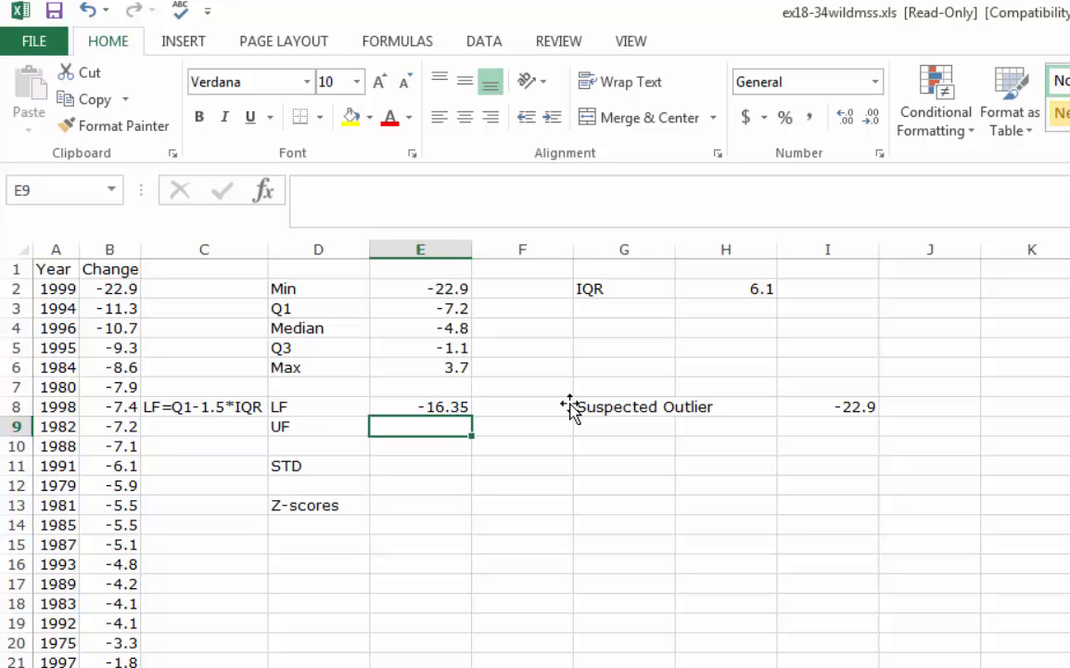
{"action": "key", "text": "Left"}
{"action": "key", "text": "Left"}
{"action": "type", "text": "UF"}
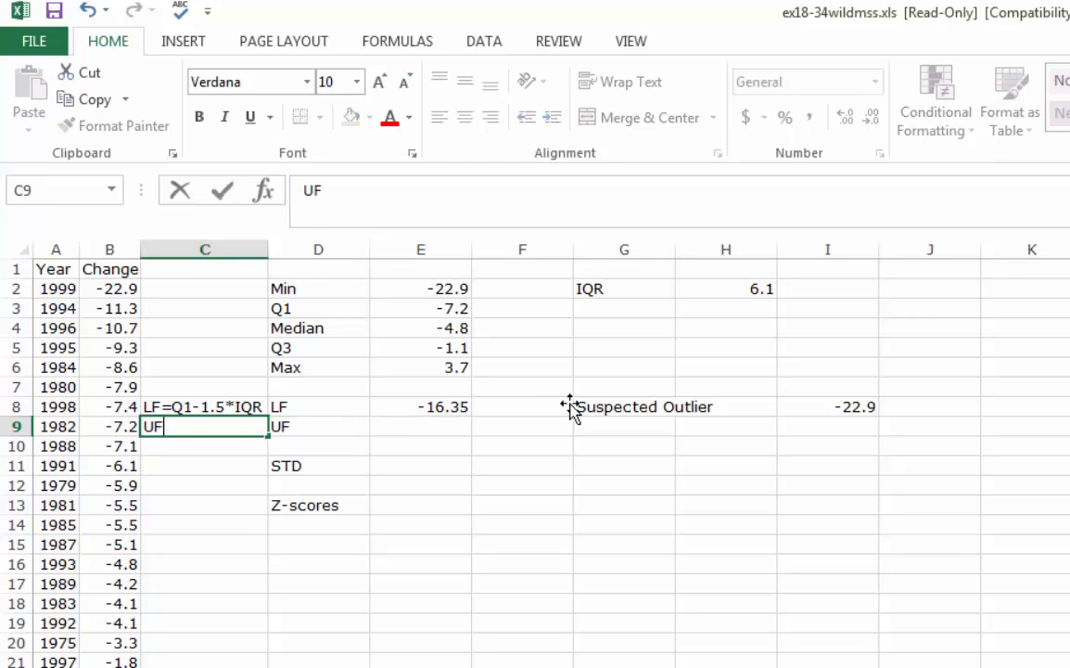
{"action": "type", "text": "=Q3-1"}
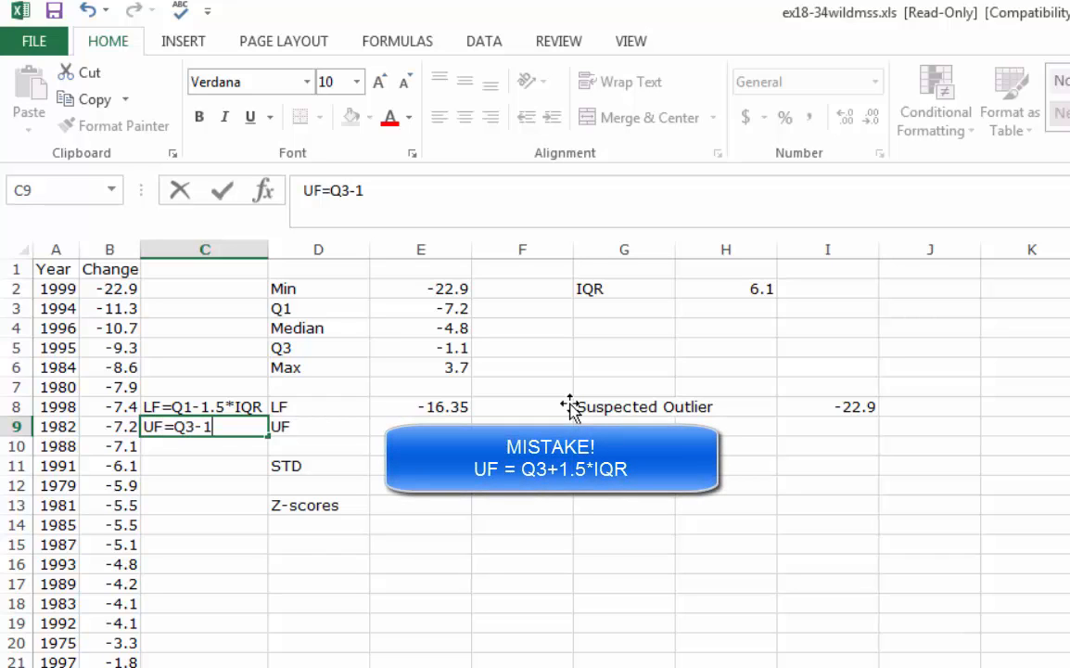
{"action": "type", "text": ".5*IQR"}
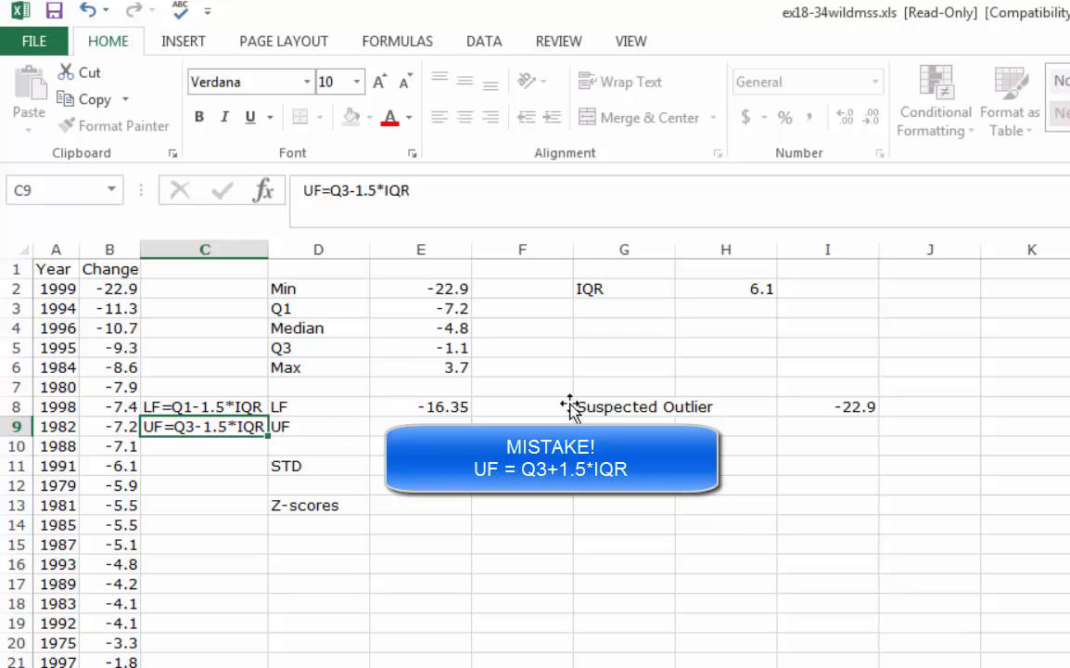
{"action": "key", "text": "Tab"}
{"action": "key", "text": "Tab"}
Calculate the upper fence in E9 with the formula =E5+1.5*H2
{"action": "type", "text": "="}
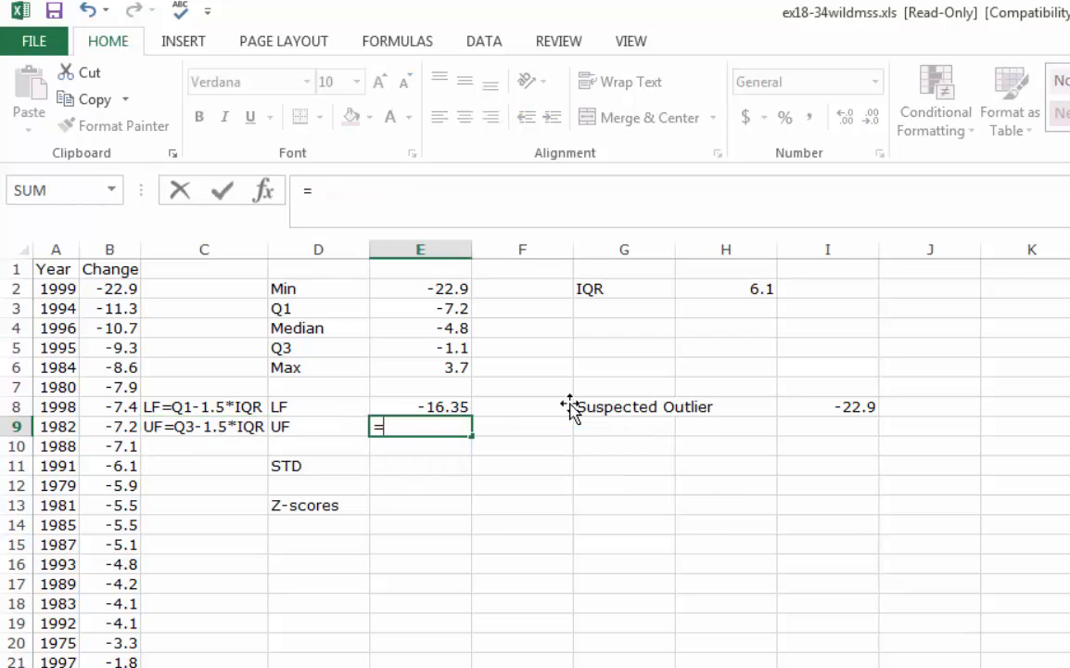
{"action": "key", "text": "Up"}
{"action": "key", "text": "Up"}
{"action": "key", "text": "Up"}
{"action": "key", "text": "Up"}
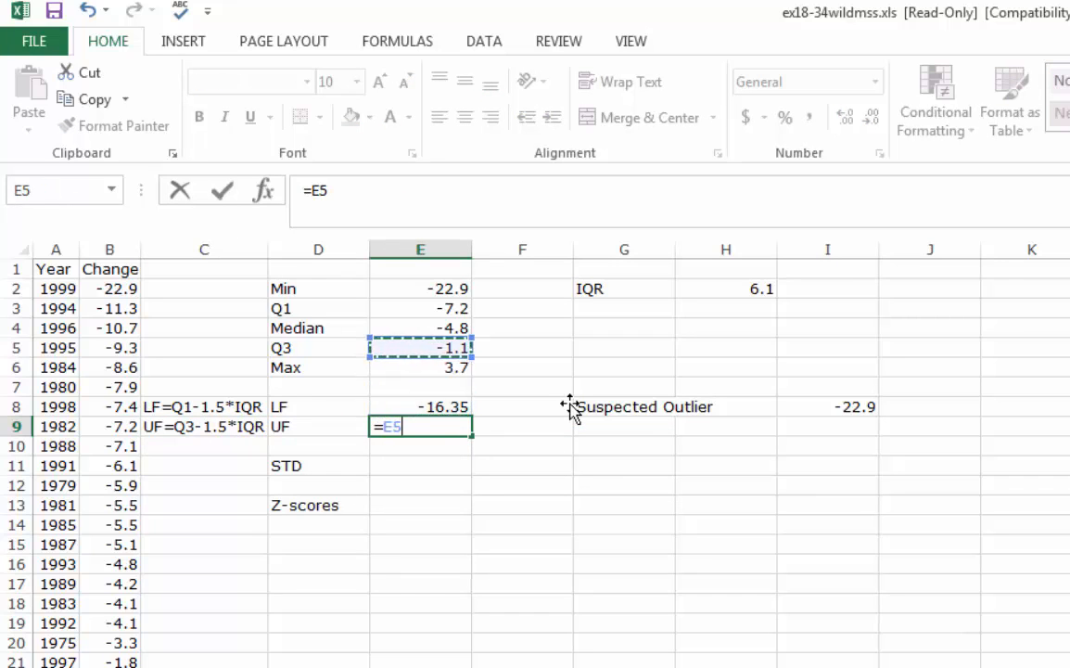
{"action": "type", "text": "+1.5*"}
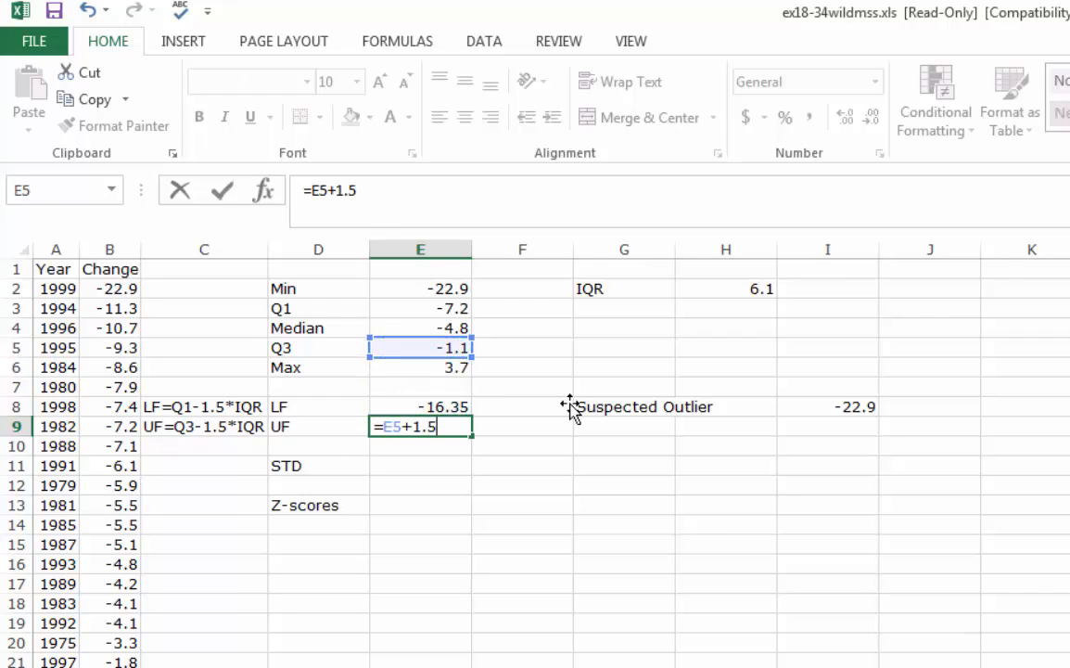
{"action": "key", "text": "Right"}
{"action": "key", "text": "Right"}
{"action": "key", "text": "Right"}
{"action": "key", "text": "Right"}
{"action": "key", "text": "Up"}
{"action": "key", "text": "Up"}
{"action": "key", "text": "Up"}
{"action": "key", "text": "Up"}
{"action": "key", "text": "Up"}
{"action": "key", "text": "Up"}
{"action": "key", "text": "Up"}
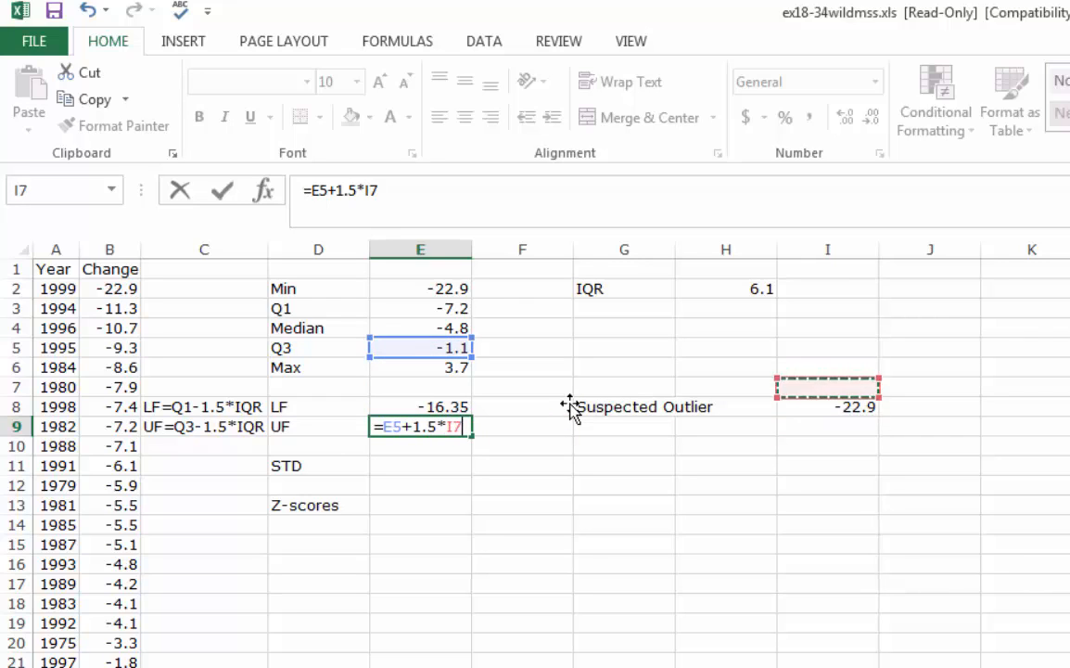
{"action": "key", "text": "Left"}
{"action": "key", "text": "Return"}
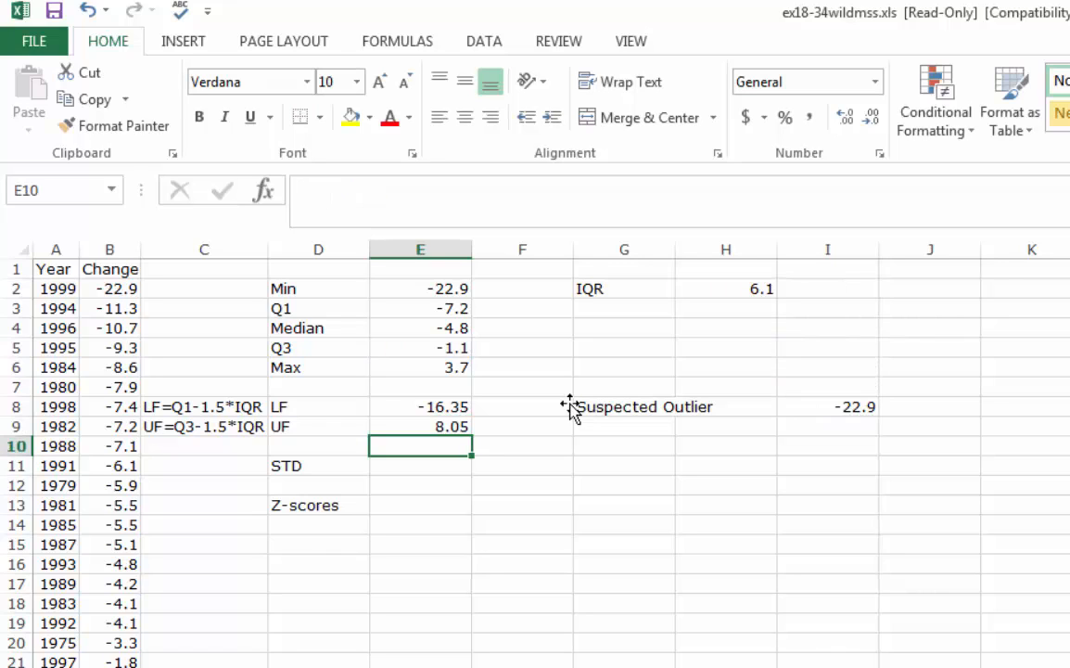
Examine the largest values at the end of the Change column for any above the upper fence
{"action": "key", "text": "Left"}
{"action": "key", "text": "Left"}
{"action": "key", "text": "Down"}
{"action": "key", "text": "Down"}
{"action": "key", "text": "Down"}
{"action": "key", "text": "Down"}
{"action": "key", "text": "Down"}
{"action": "key", "text": "Down"}
{"action": "key", "text": "Down"}
{"action": "key", "text": "Down"}
{"action": "key", "text": "Down"}
{"action": "key", "text": "Down"}
{"action": "key", "text": "Down"}
{"action": "key", "text": "Down"}
{"action": "key", "text": "Down"}
{"action": "key", "text": "Down"}
{"action": "key", "text": "Down"}
{"action": "key", "text": "Down"}
{"action": "key", "text": "Down"}
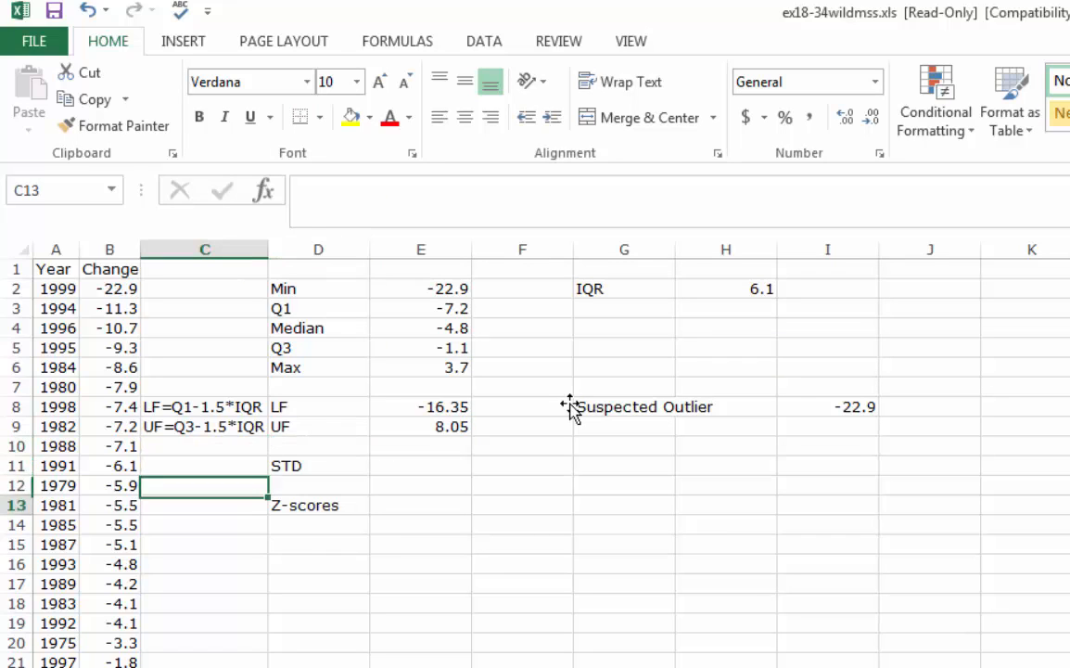
{"action": "key", "text": "Left"}
{"action": "key", "text": "Down"}
{"action": "key", "text": "Down"}
{"action": "key", "text": "Down"}
{"action": "key", "text": "Down"}
{"action": "key", "text": "Down"}
{"action": "key", "text": "Up"}
{"action": "key", "text": "Up"}
{"action": "key", "text": "Up"}
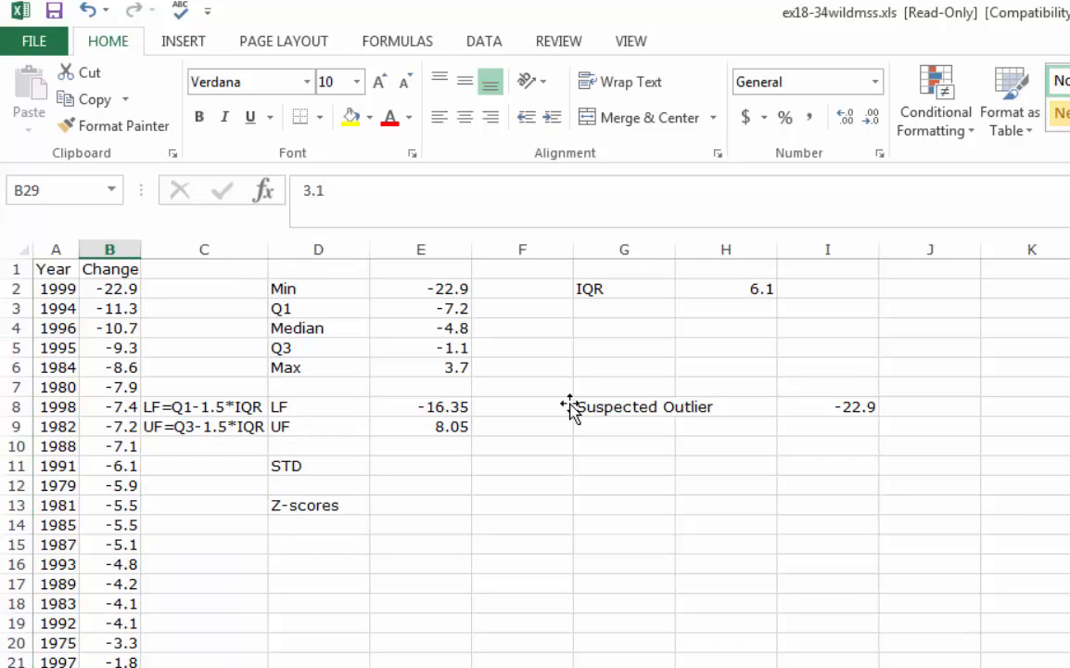
{"action": "key", "text": "Down"}
{"action": "key", "text": "Down"}
{"action": "key", "text": "Up"}
{"action": "key", "text": "Up"}
{"action": "key", "text": "Up"}
{"action": "key", "text": "Up"}
{"action": "key", "text": "Up"}
{"action": "key", "text": "Up"}
{"action": "key", "text": "Up"}
{"action": "key", "text": "Up"}
{"action": "key", "text": "Up"}
{"action": "key", "text": "Up"}
{"action": "key", "text": "Up"}
{"action": "key", "text": "Up"}
{"action": "key", "text": "Up"}
{"action": "key", "text": "Up"}
{"action": "key", "text": "Up"}
{"action": "key", "text": "Up"}
{"action": "key", "text": "Up"}
{"action": "key", "text": "Up"}
{"action": "key", "text": "Up"}
{"action": "key", "text": "Up"}
Calculate the sample standard deviation of the Change data in E11 with the formula =STDEV.S(B2:B30)
{"action": "key", "text": "Right"}
{"action": "key", "text": "Down"}
{"action": "key", "text": "Down"}
{"action": "key", "text": "Right"}
{"action": "key", "text": "Right"}
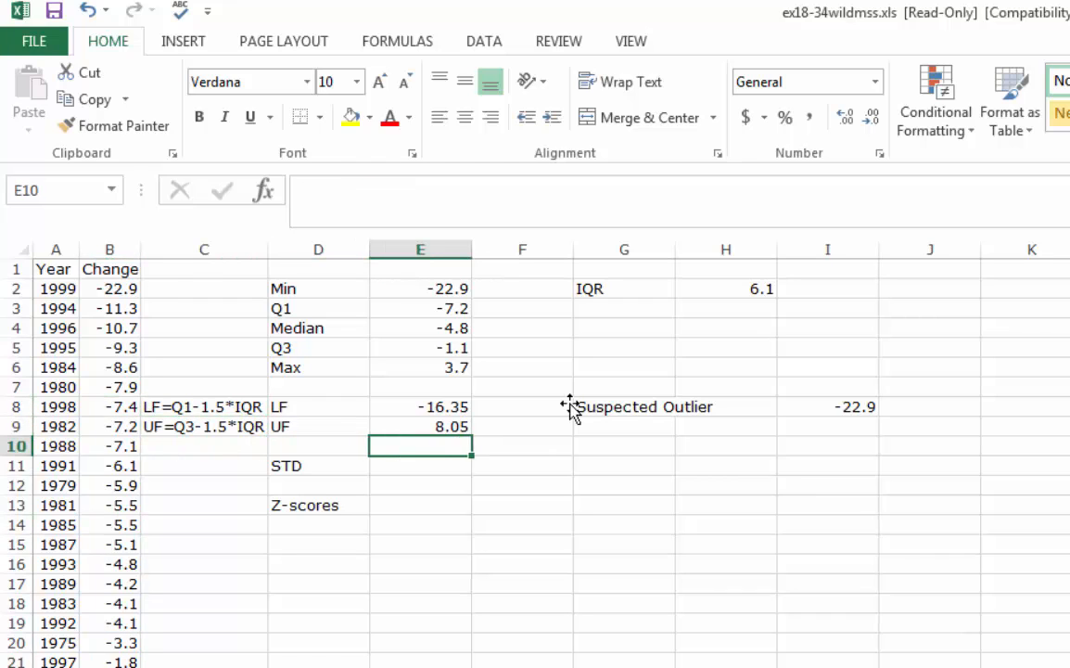
{"action": "key", "text": "Down"}
{"action": "type", "text": "="}
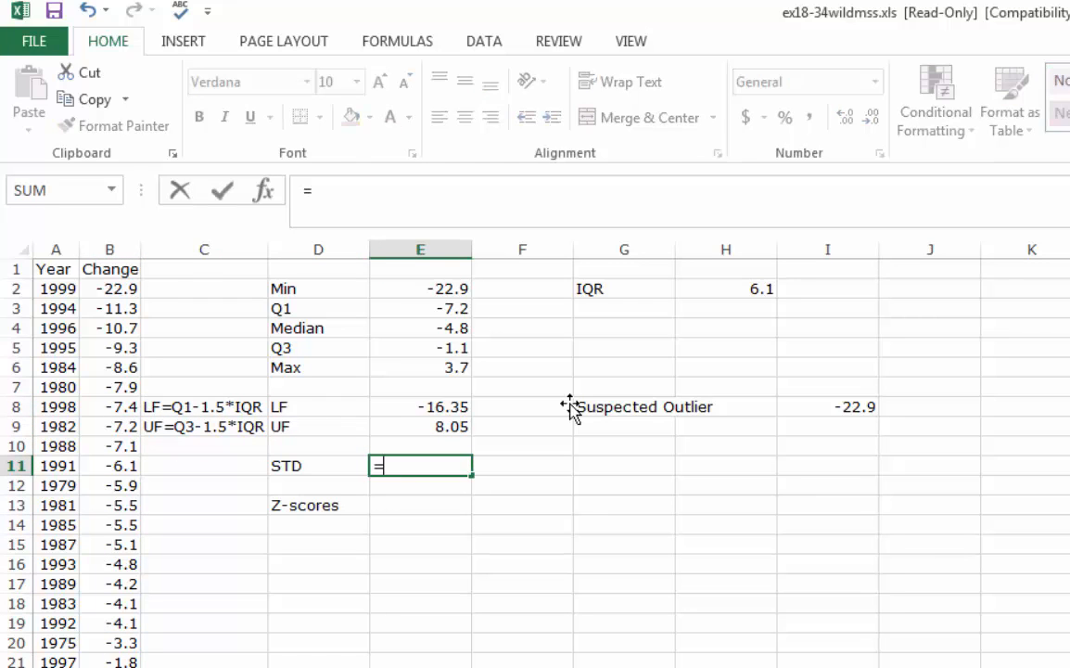
{"action": "type", "text": "stde"}
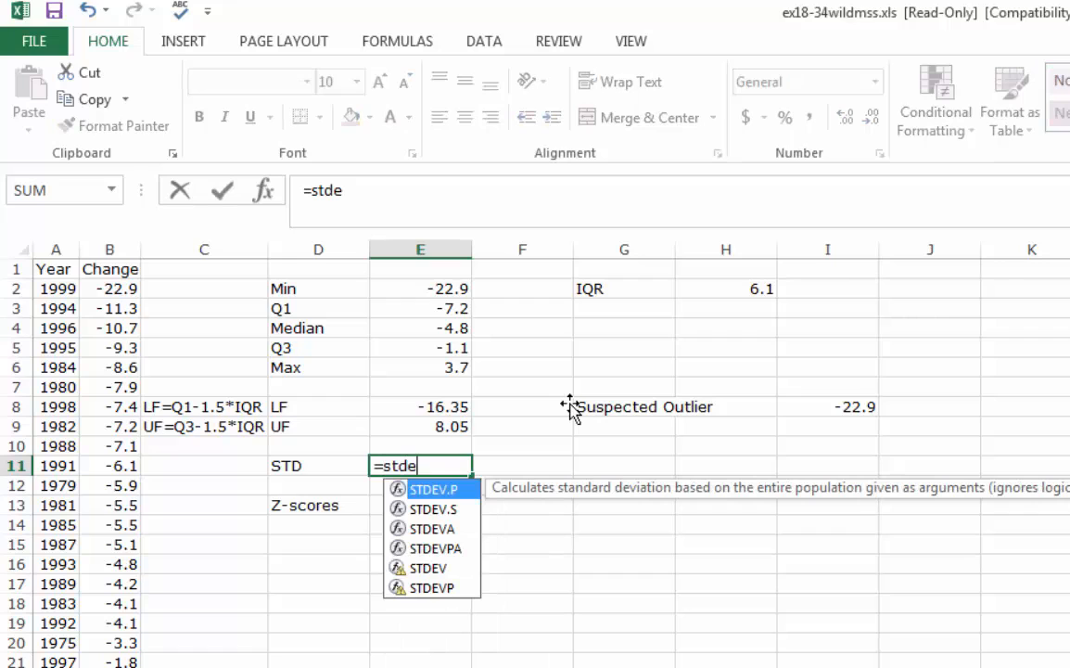
{"action": "type", "text": "ve"}
{"action": "key", "text": "BackSpace"}
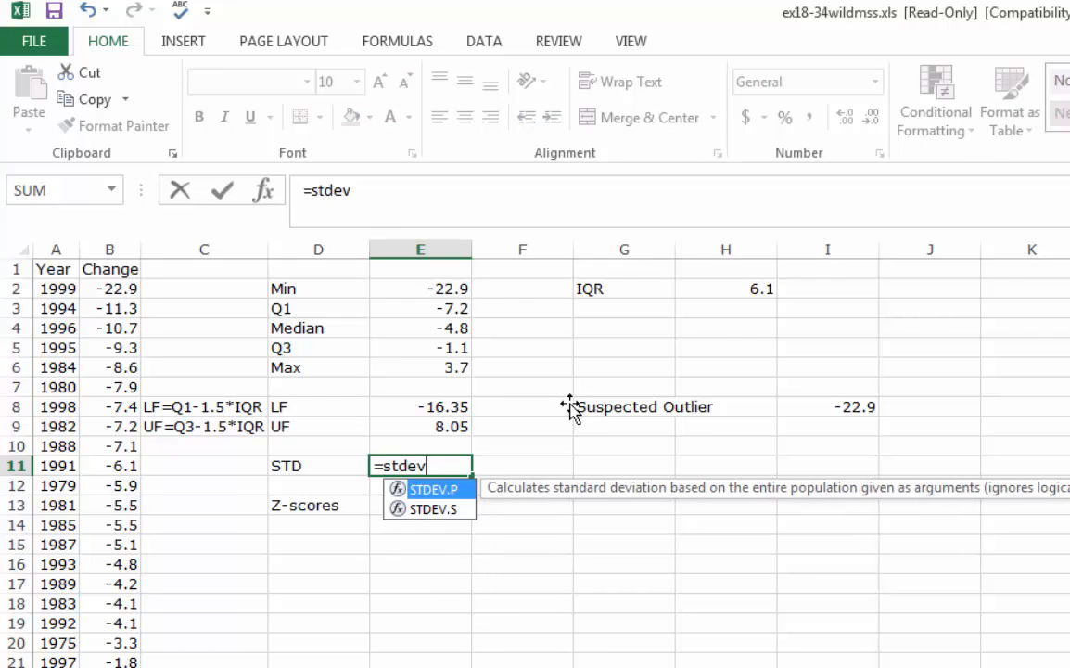
{"action": "type", "text": ".s(b2:b"}
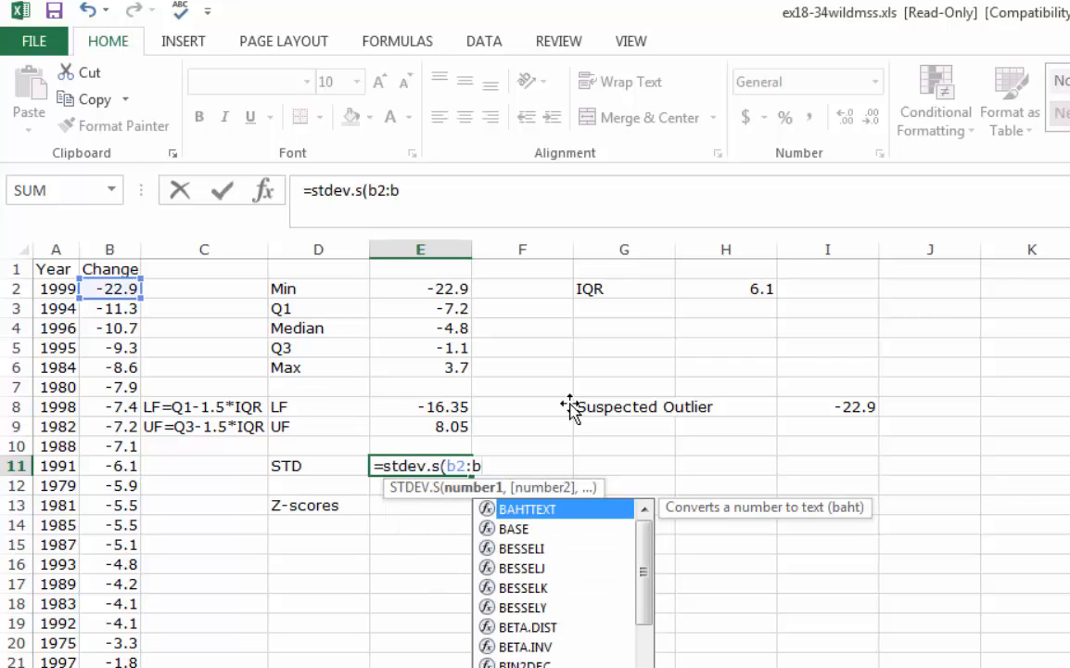
{"action": "type", "text": "30)"}
{"action": "key", "text": "Return"}
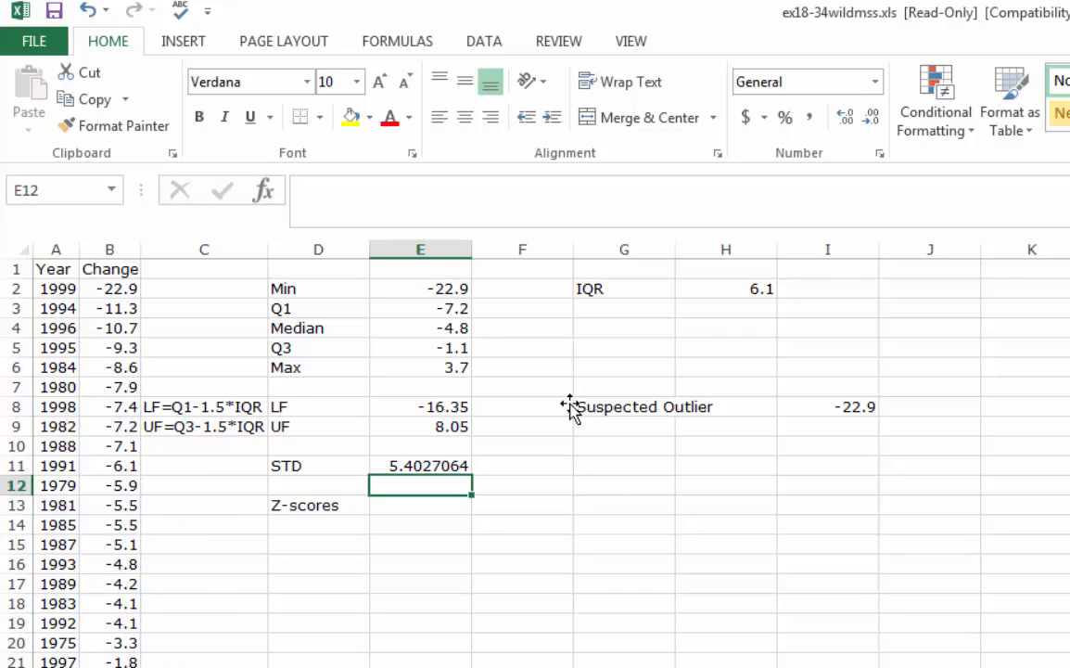
{"action": "key", "text": "Right"}
{"action": "key", "text": "Left"}
{"action": "key", "text": "Down"}
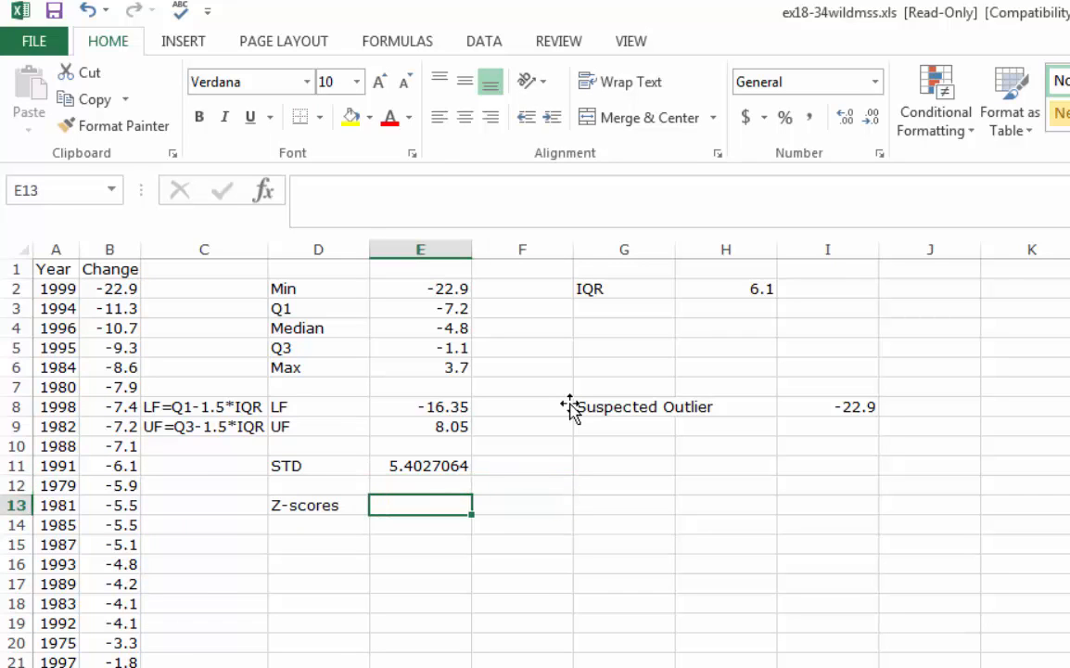
{"action": "type", "text": "="}
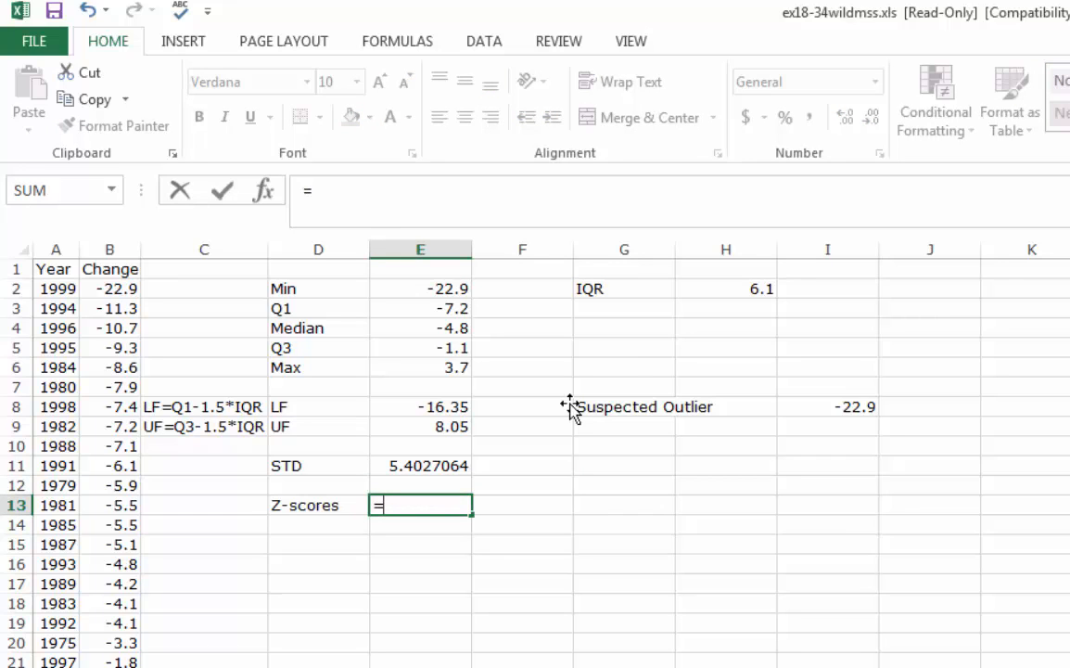
{"action": "key", "text": "Right"}
{"action": "key", "text": "Right"}
{"action": "key", "text": "Right"}
{"action": "key", "text": "Right"}
{"action": "key", "text": "Right"}
{"action": "key", "text": "Up"}
{"action": "key", "text": "Up"}
{"action": "key", "text": "Up"}
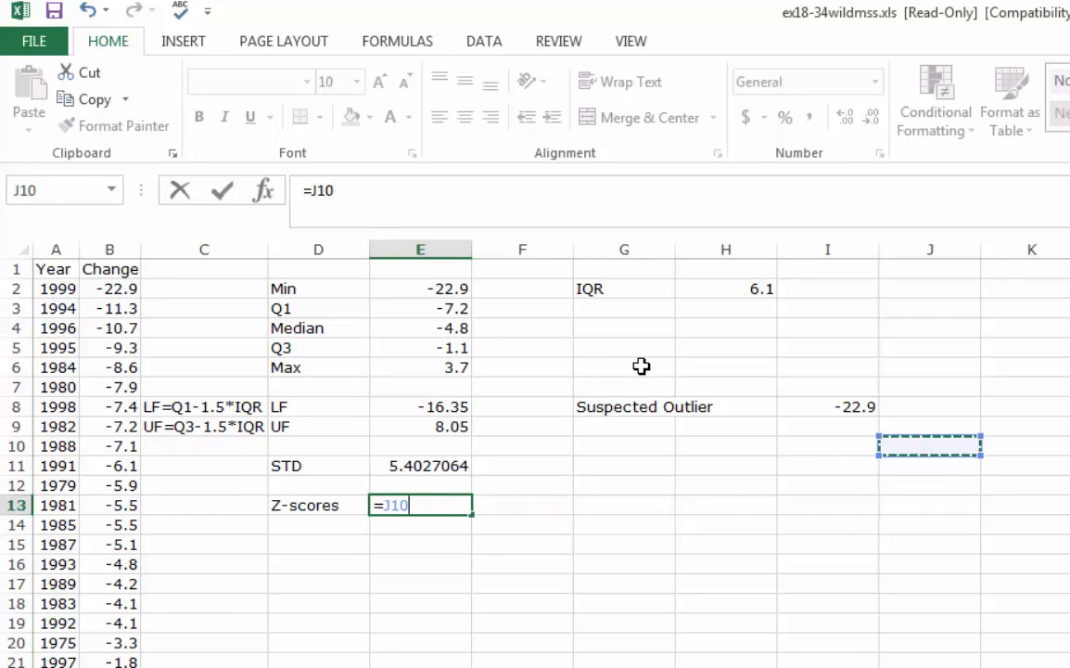
{"action": "key", "text": "Left"}
{"action": "key", "text": "Up"}
{"action": "key", "text": "Up"}
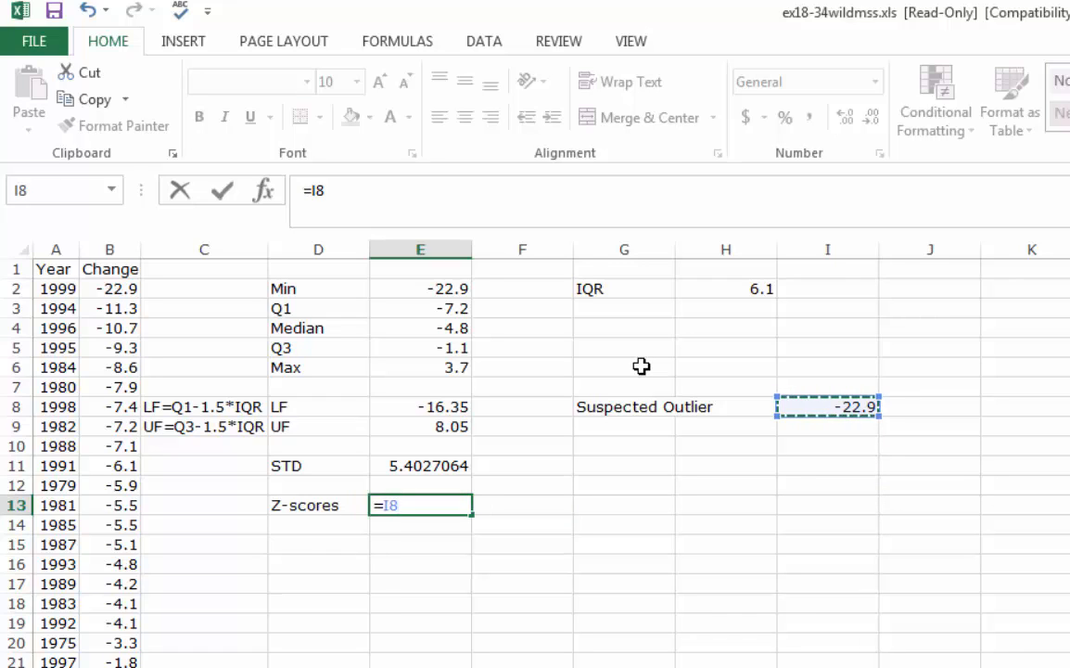
{"action": "type", "text": "-"}
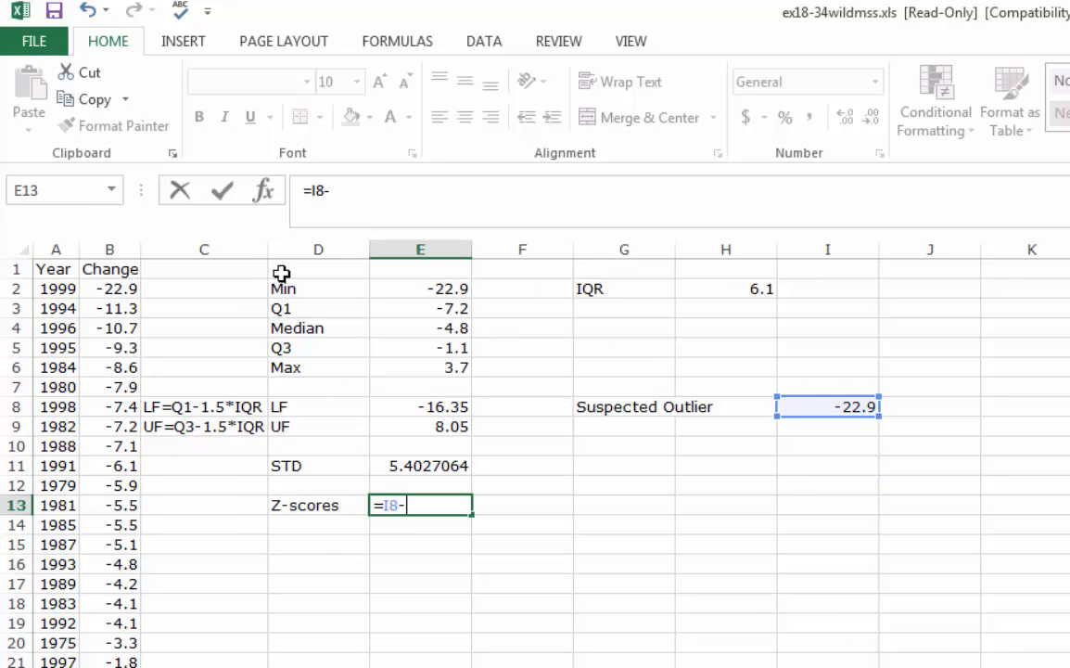
{"action": "left_click", "coordinate": [580, 312]}
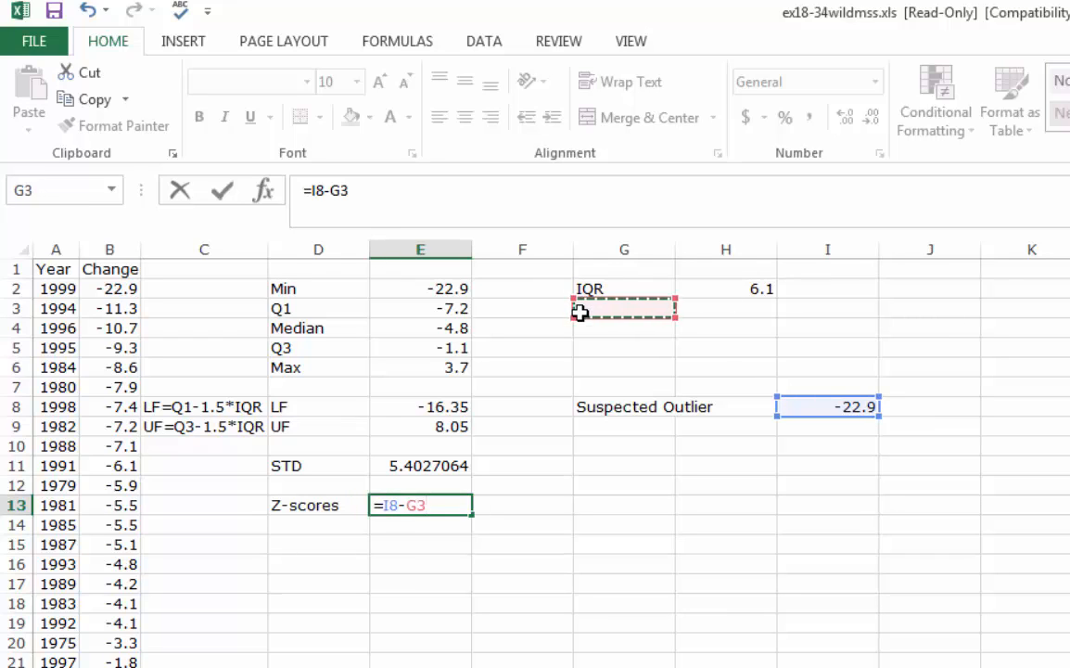
{"action": "key", "text": "Escape"}
Enter the label Sample Mean in cell G3, beneath the IQR label
{"action": "key", "text": "Right"}
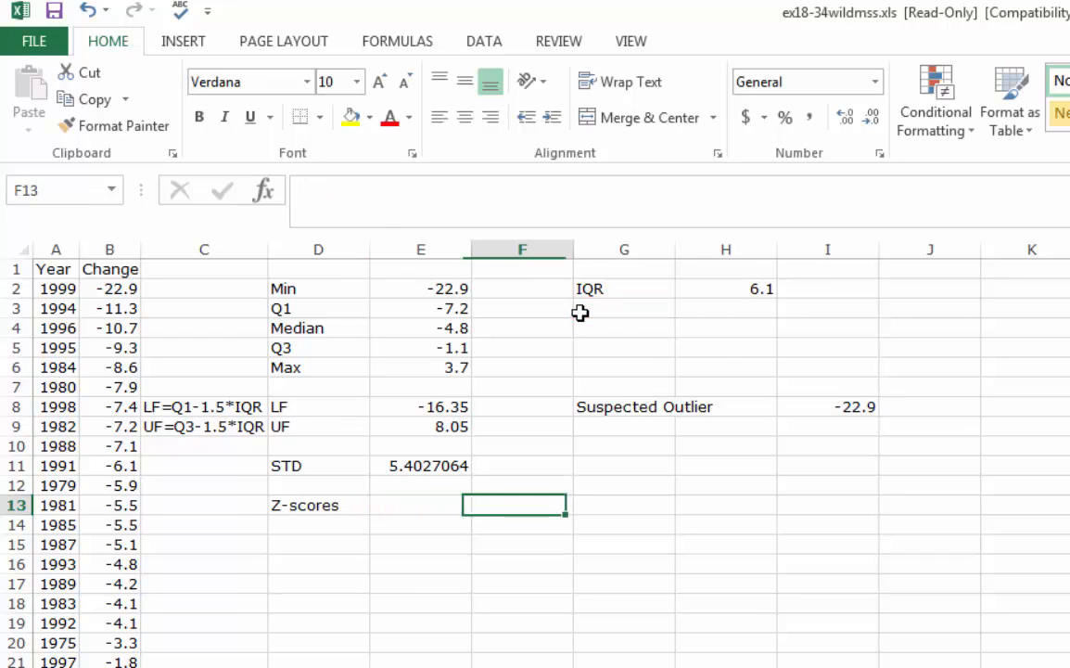
{"action": "key", "text": "Up"}
{"action": "key", "text": "Up"}
{"action": "key", "text": "Up"}
{"action": "key", "text": "Up"}
{"action": "key", "text": "Up"}
{"action": "key", "text": "Up"}
{"action": "key", "text": "Up"}
{"action": "key", "text": "Up"}
{"action": "key", "text": "Up"}
{"action": "key", "text": "Up"}
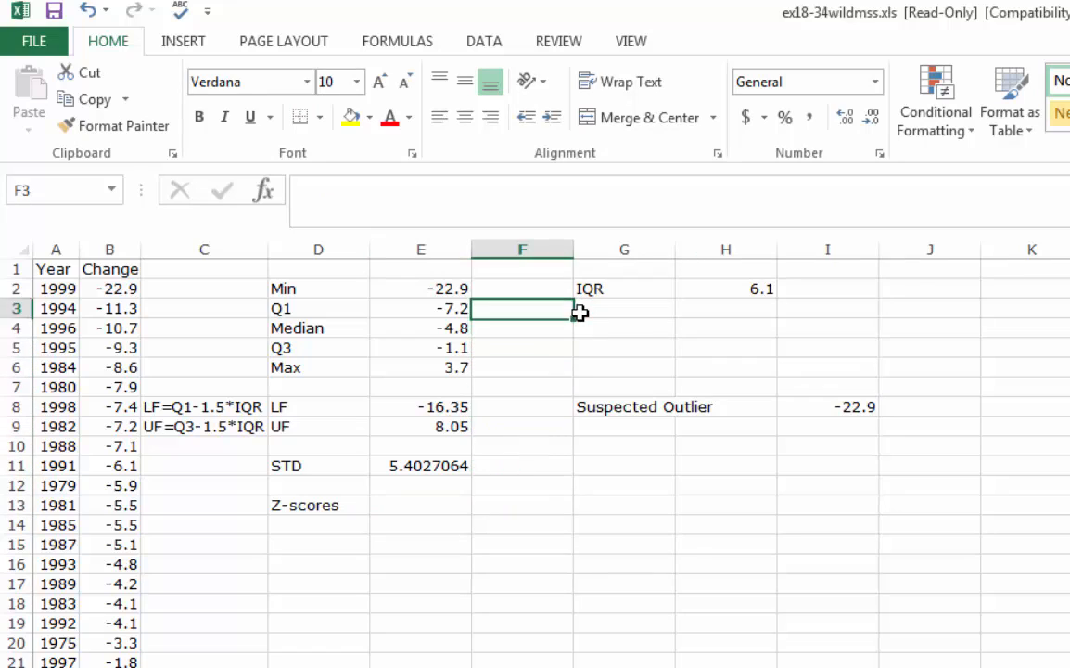
{"action": "key", "text": "Up"}
{"action": "key", "text": "Right"}
{"action": "key", "text": "Down"}
{"action": "type", "text": "Mean"}
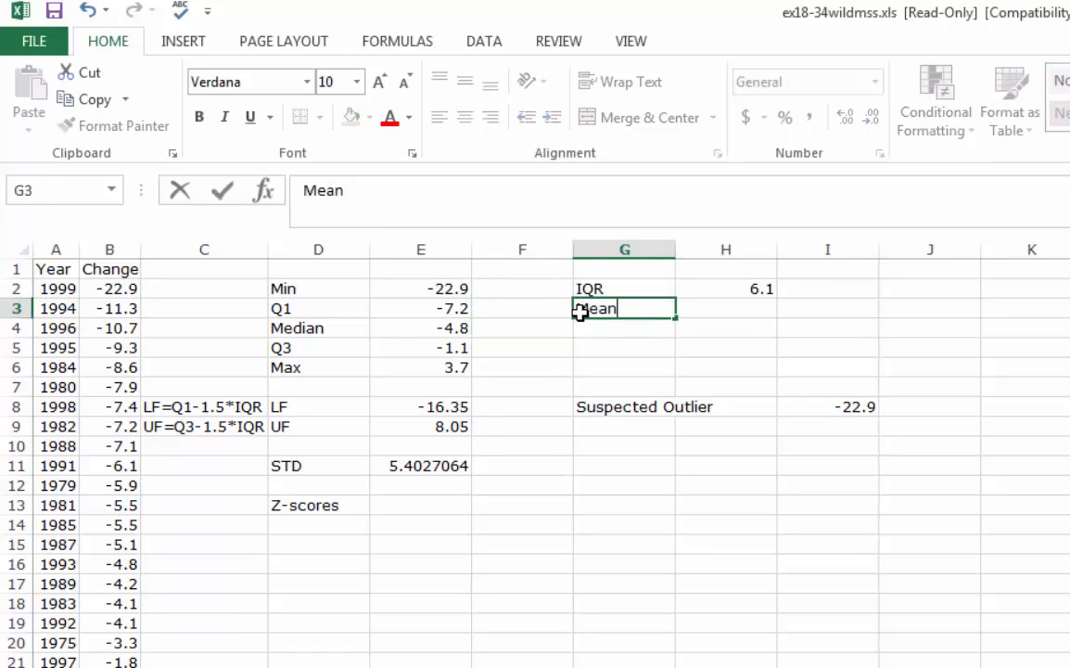
{"action": "key", "text": "BackSpace"}
{"action": "key", "text": "BackSpace"}
{"action": "key", "text": "BackSpace"}
{"action": "key", "text": "BackSpace"}
{"action": "type", "text": "Sa"}
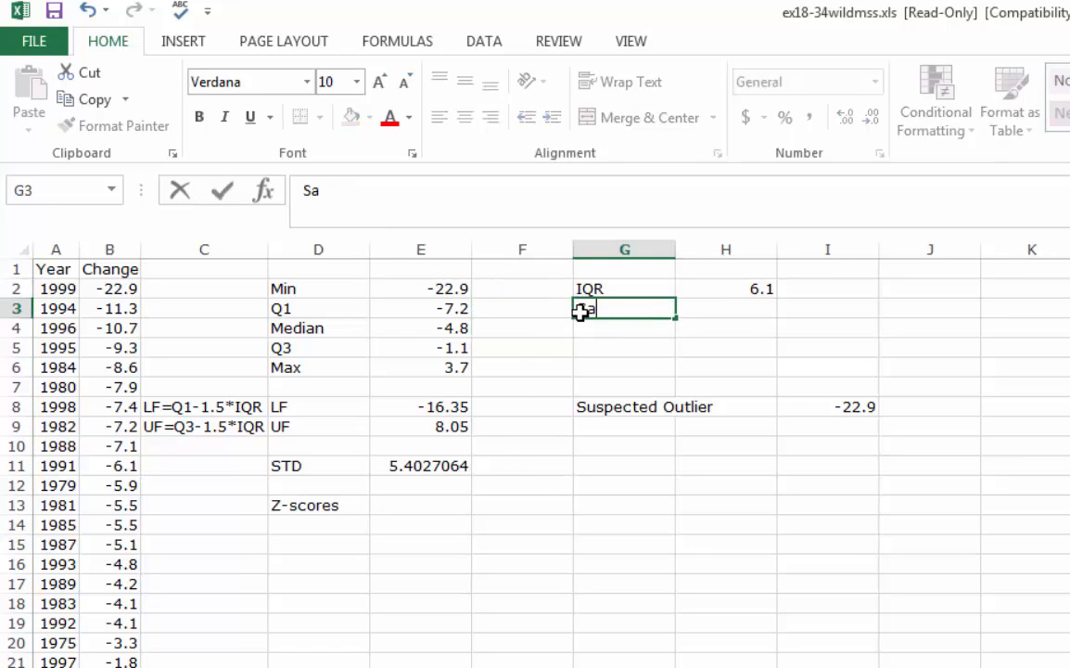
{"action": "type", "text": "mple MEan"}
{"action": "key", "text": "BackSpace"}
{"action": "key", "text": "BackSpace"}
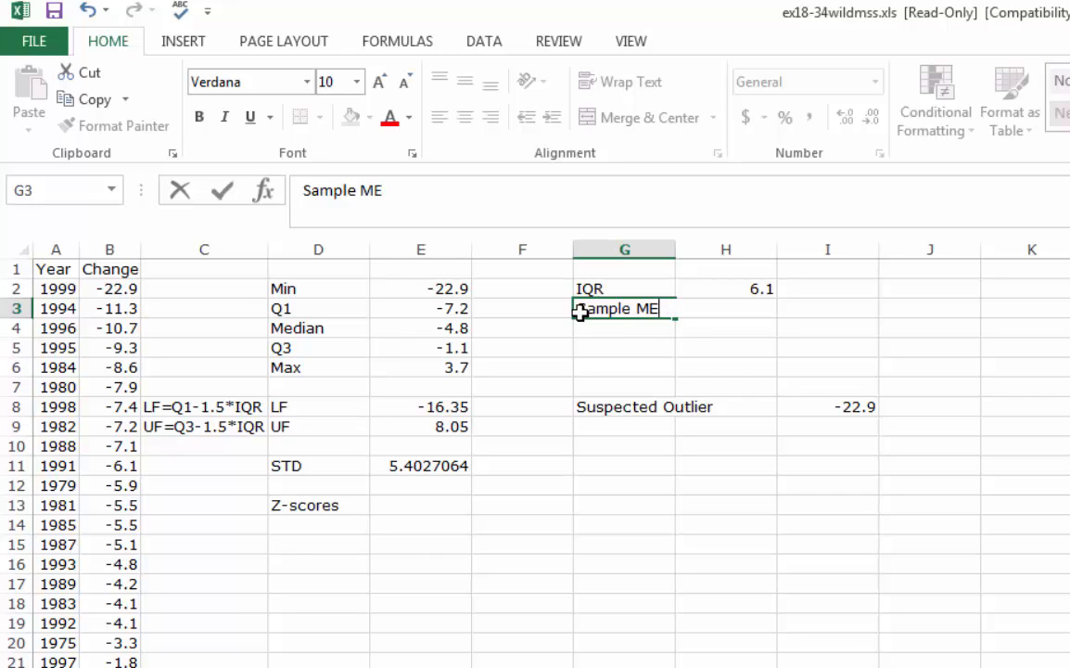
{"action": "key", "text": "BackSpace"}
{"action": "type", "text": "ean"}
Widen column G so that the Sample Mean and Suspected Outlier labels fit
{"action": "left_click", "coordinate": [690, 240]}
{"action": "left_click", "coordinate": [664, 249]}
{"action": "left_click_drag", "start_coordinate": [675, 249], "coordinate": [720, 249]}
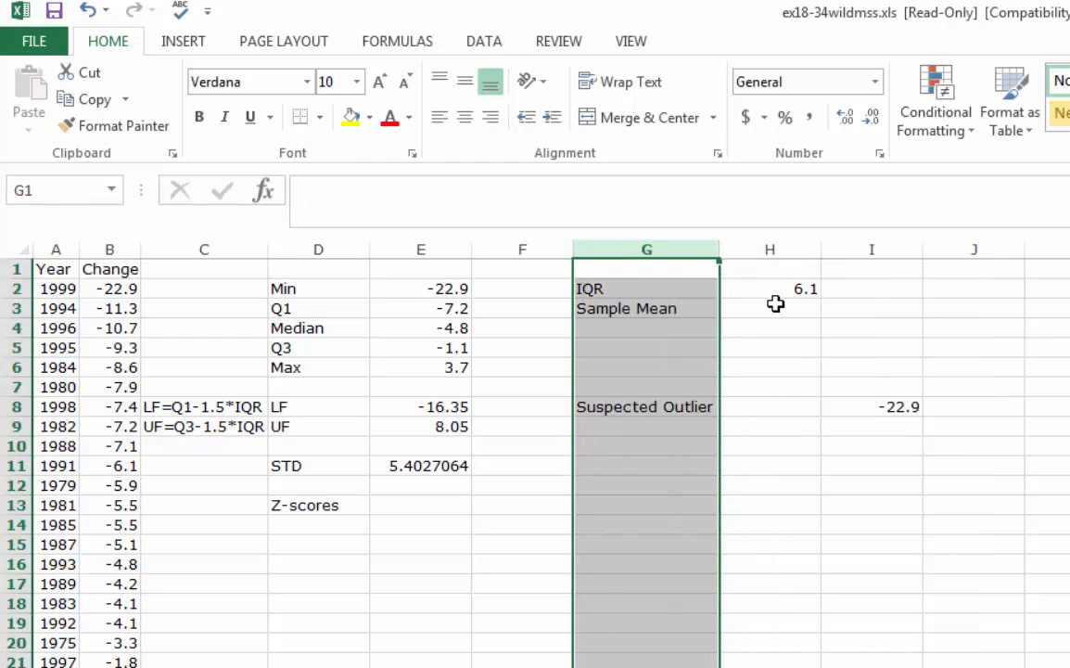
Calculate the sample mean of the Change data in H3 with the formula =AVERAGE(B2:B30)
{"action": "left_click", "coordinate": [762, 304]}
{"action": "type", "text": "=mean"}
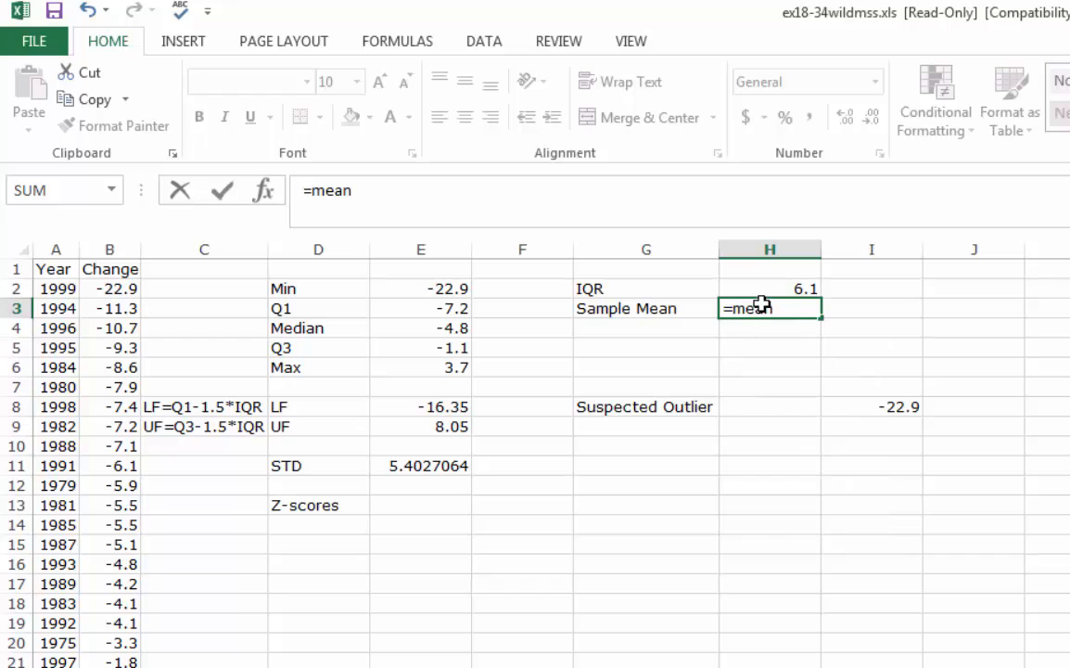
{"action": "key", "text": "BackSpace"}
{"action": "key", "text": "BackSpace"}
{"action": "key", "text": "BackSpace"}
{"action": "key", "text": "BackSpace"}
{"action": "type", "text": "average("}
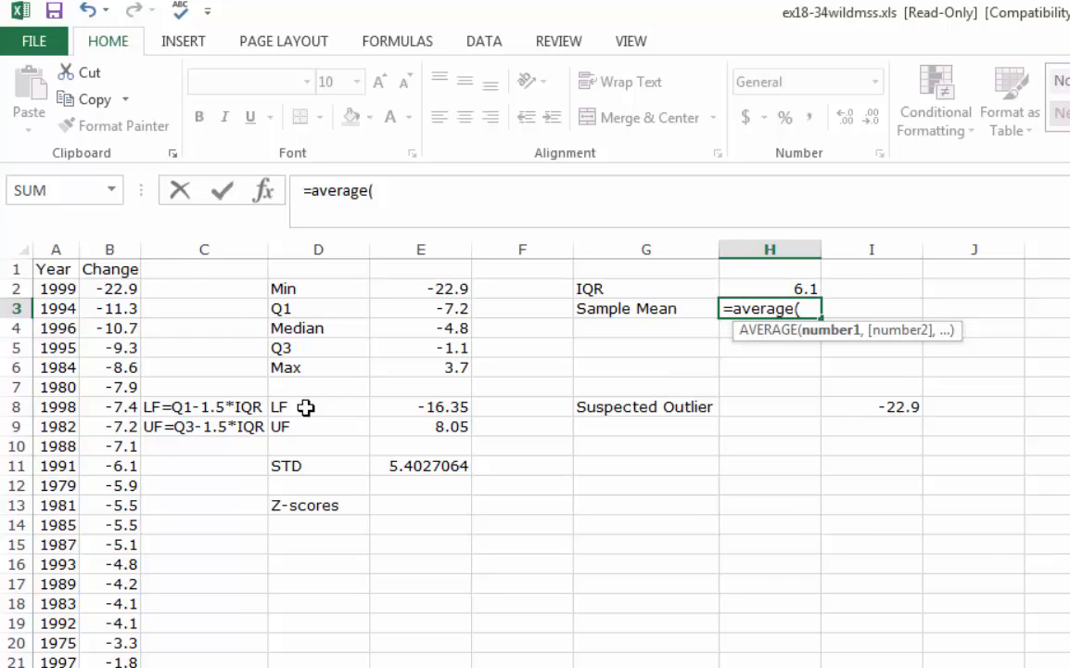
{"action": "left_click_drag", "start_coordinate": [114, 287], "coordinate": [111, 524]}
{"action": "left_click_drag", "start_coordinate": [117, 662], "coordinate": [115, 667]}
{"action": "type", "text": ")"}
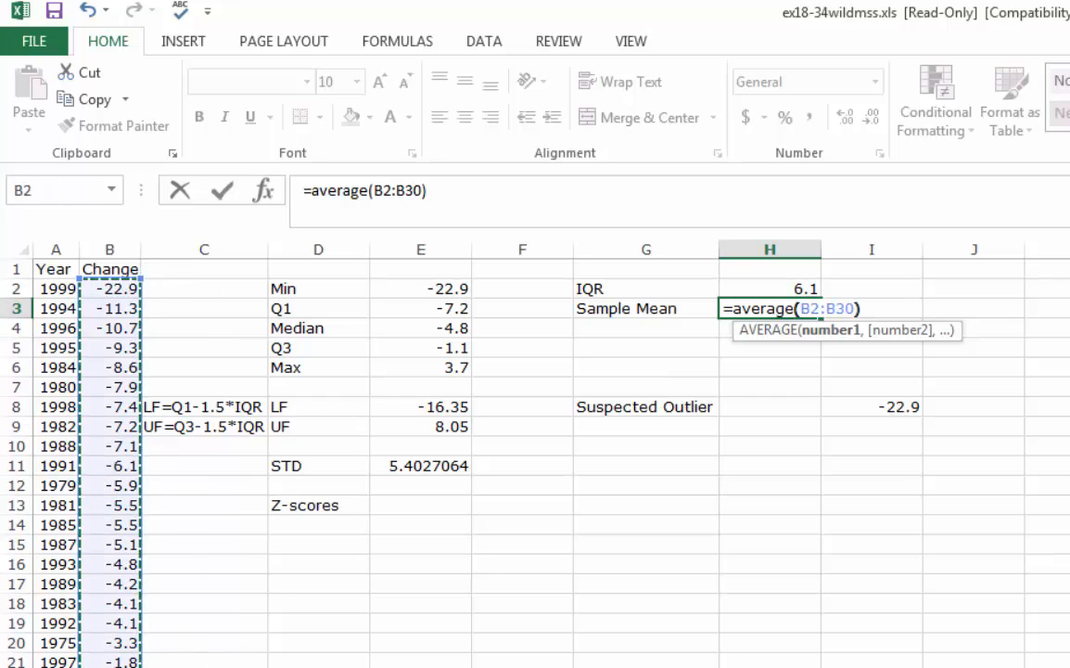
{"action": "key", "text": "Return"}
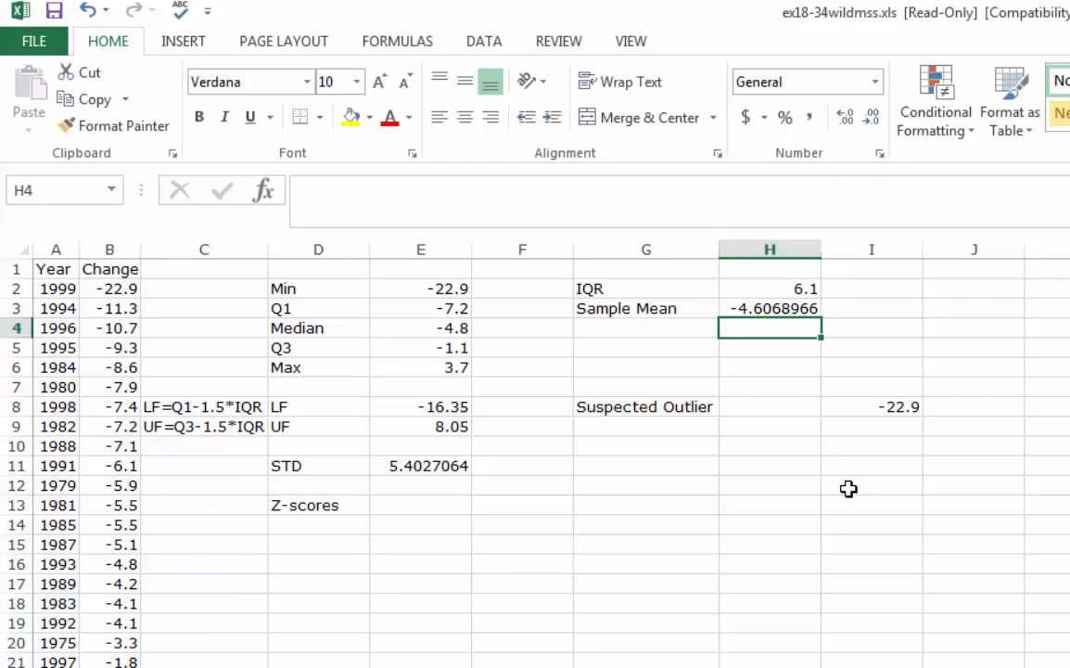
Calculate the suspected outlier's z-score in E13 with the formula =(I8-H3)/E11
{"action": "left_click", "coordinate": [408, 505]}
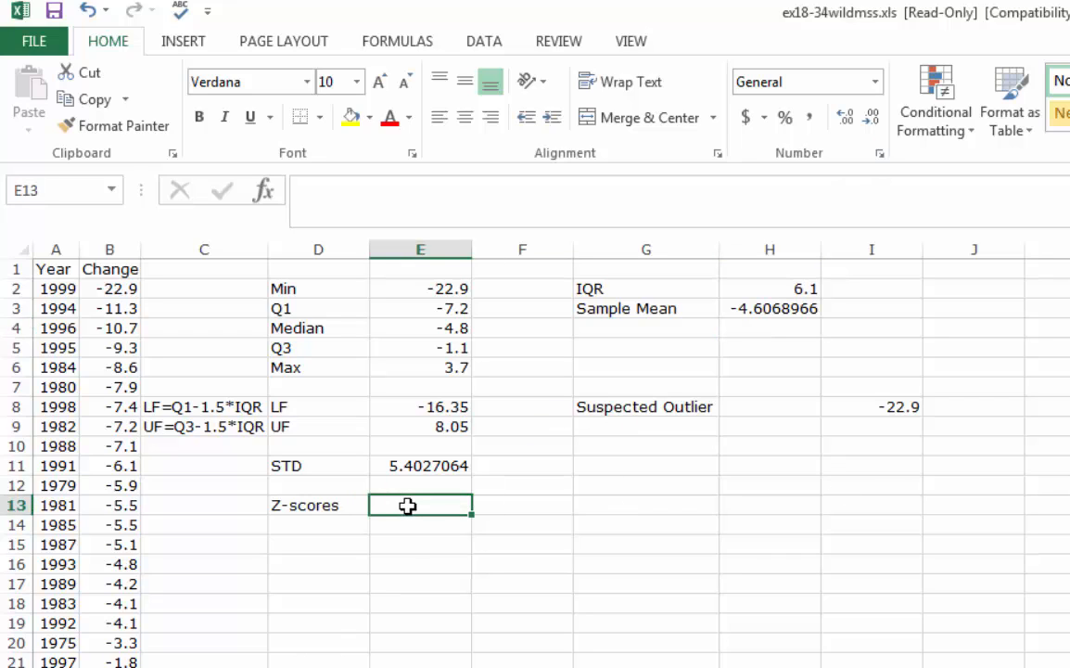
{"action": "type", "text": "=("}
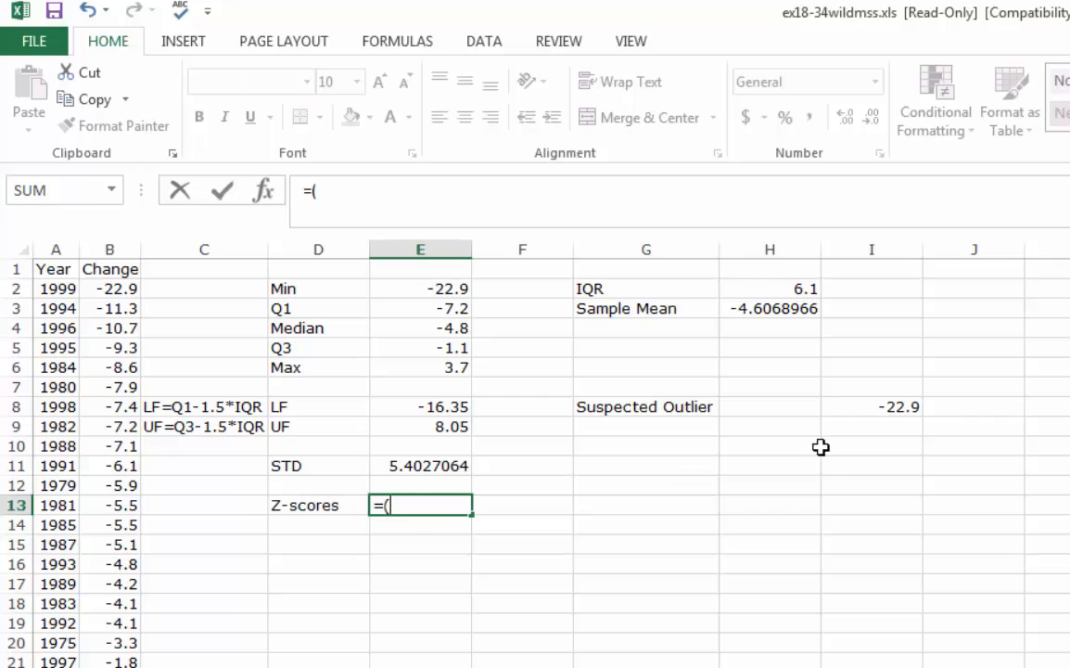
{"action": "left_click", "coordinate": [914, 409]}
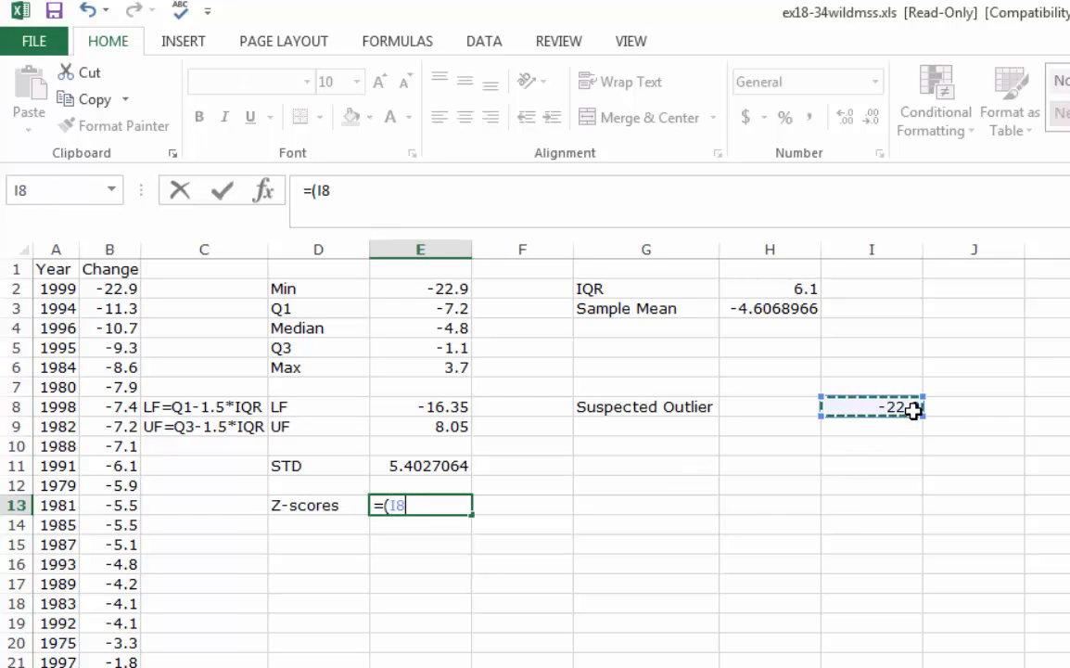
{"action": "type", "text": "-"}
{"action": "left_click", "coordinate": [779, 309]}
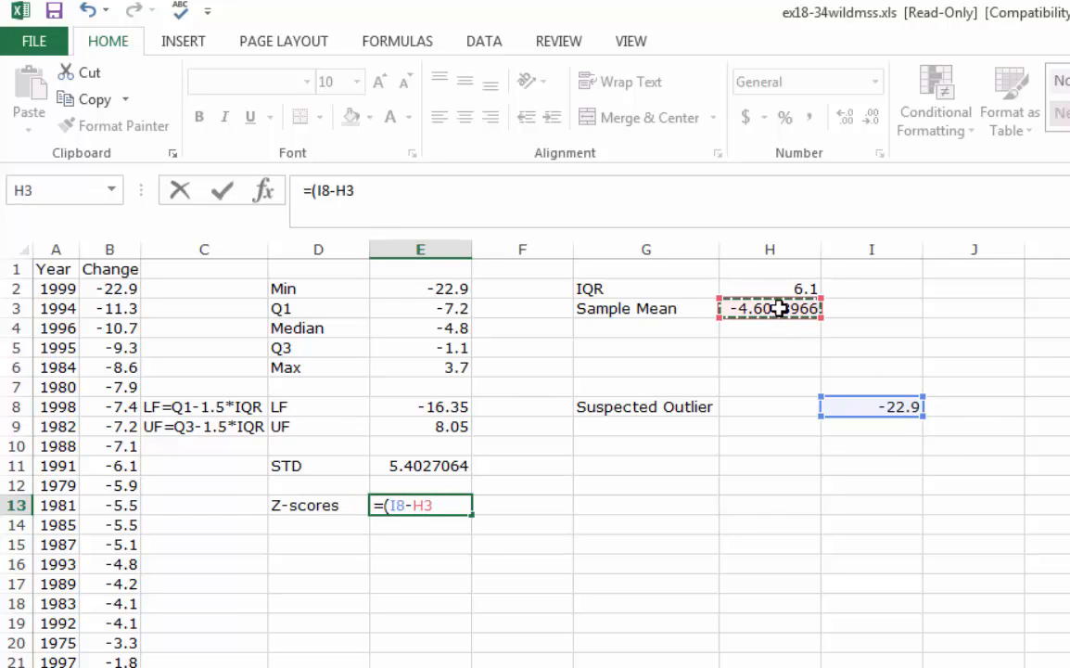
{"action": "type", "text": ")"}
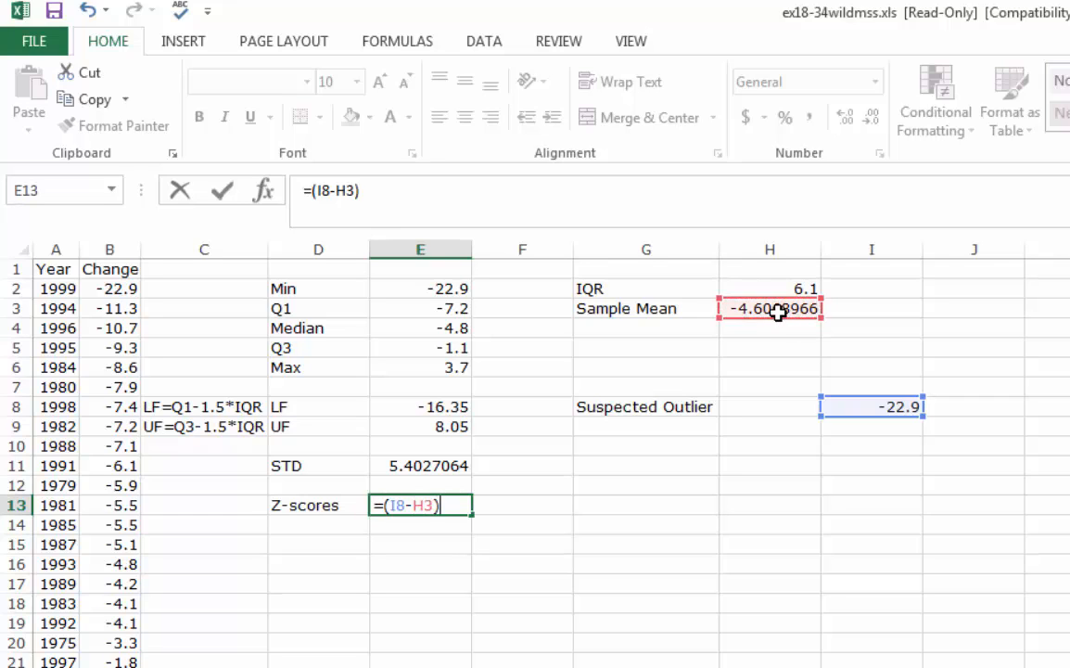
{"action": "type", "text": "/"}
{"action": "left_click", "coordinate": [447, 467]}
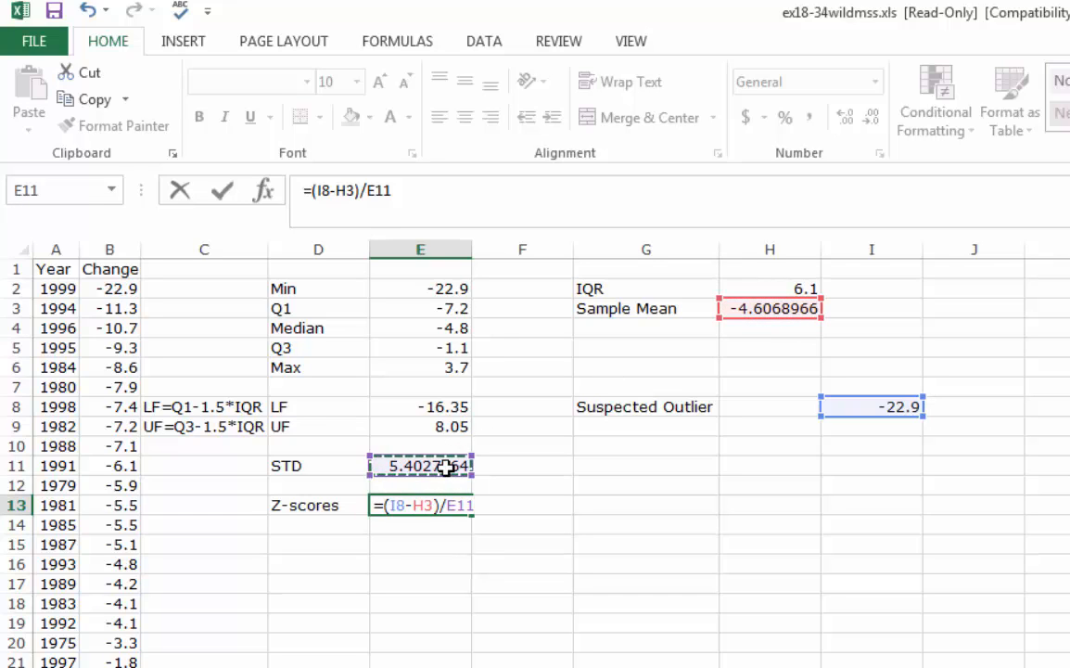
{"action": "key", "text": "Return"}
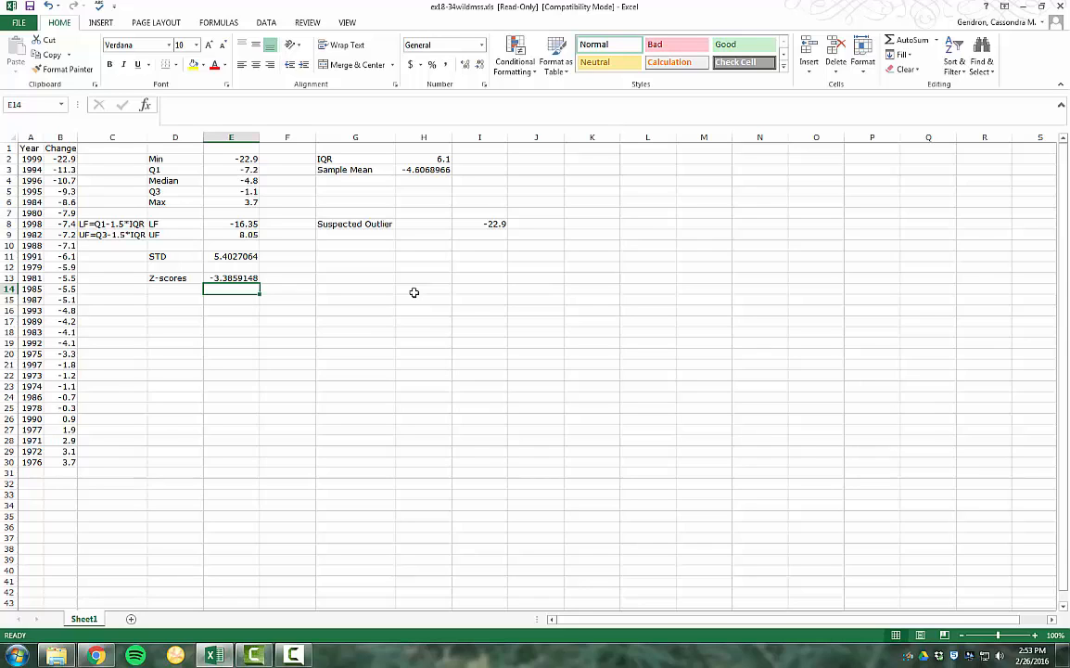
Copy the Change values in B2:B30 and switch to the Chrome browser
{"action": "left_click_drag", "start_coordinate": [59, 158], "coordinate": [58, 462]}
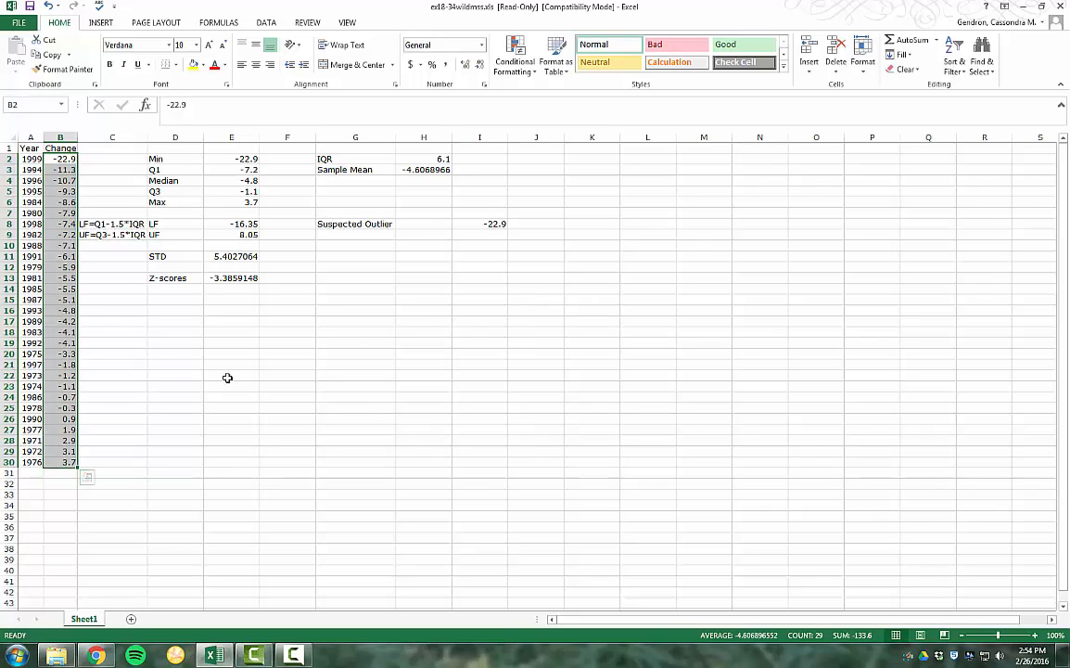
{"action": "key", "text": "ctrl+c"}
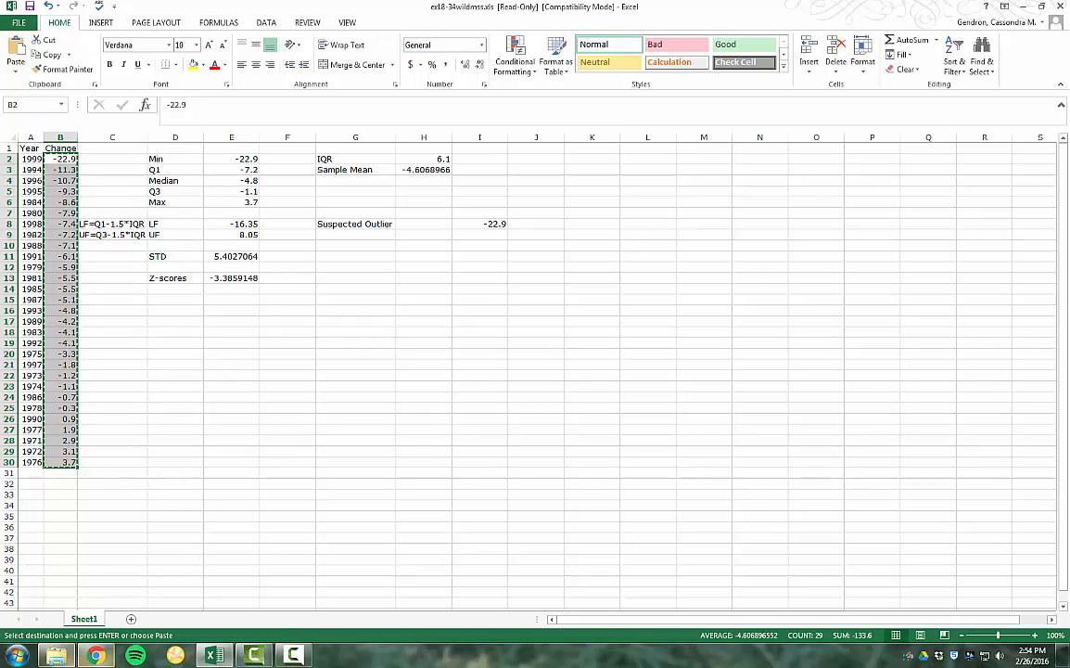
{"action": "key", "text": "alt+Tab"}
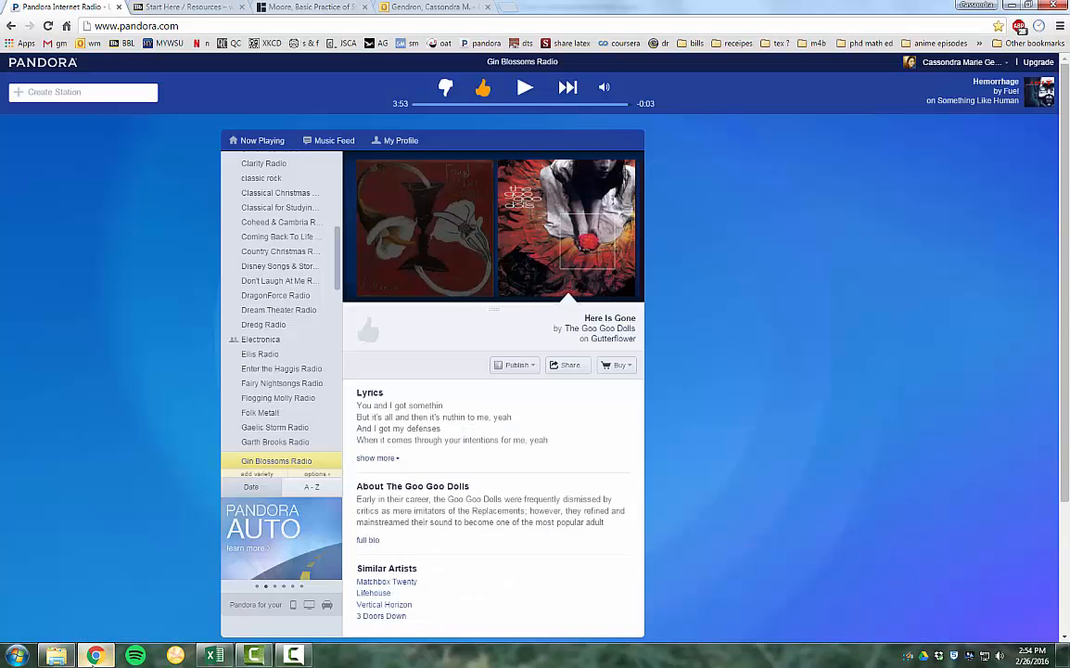
Go to the course site and open the Descriptive Stats lesson under Section 2
{"action": "left_click", "coordinate": [209, 6]}
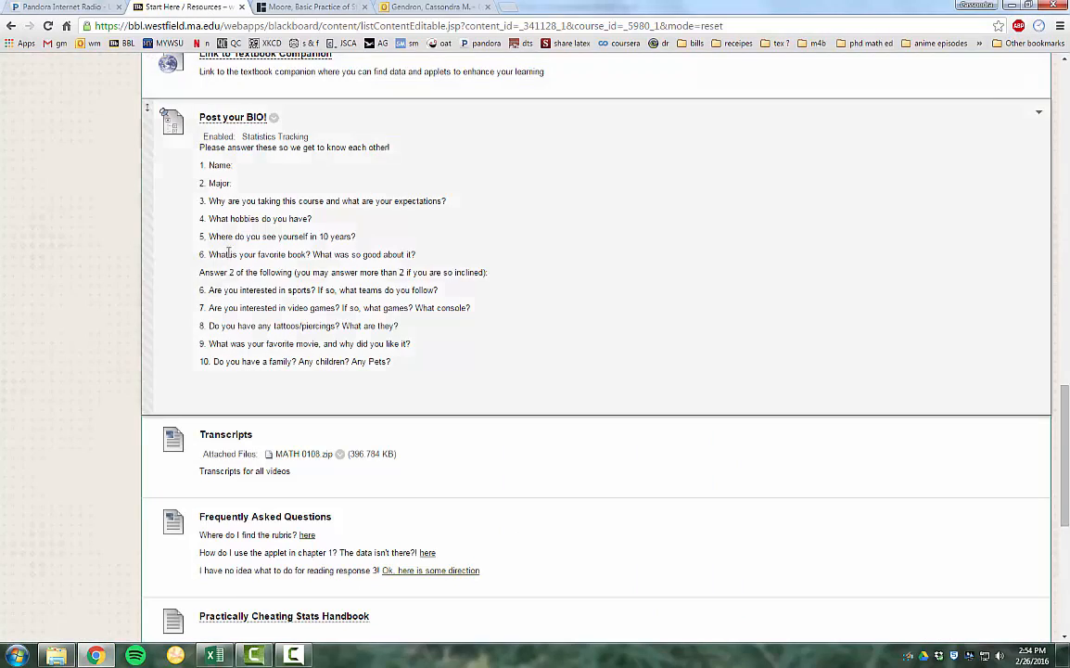
{"action": "scroll", "coordinate": [232, 370], "scroll_direction": "up", "scroll_amount": 5}
{"action": "scroll", "coordinate": [229, 363], "scroll_direction": "up", "scroll_amount": 10}
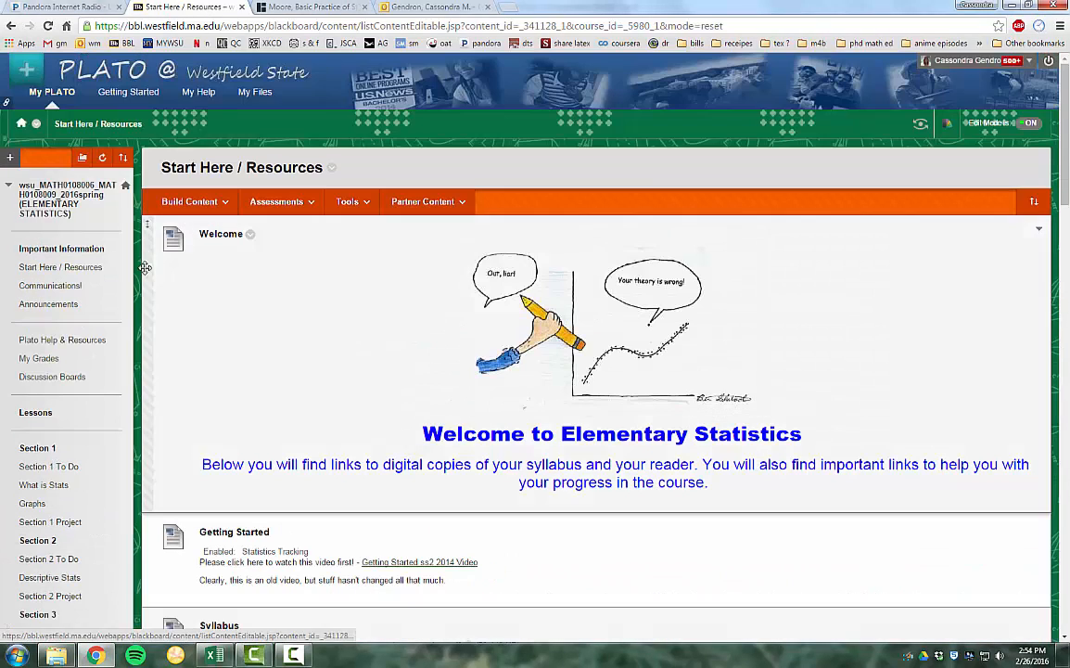
{"action": "left_click", "coordinate": [45, 579]}
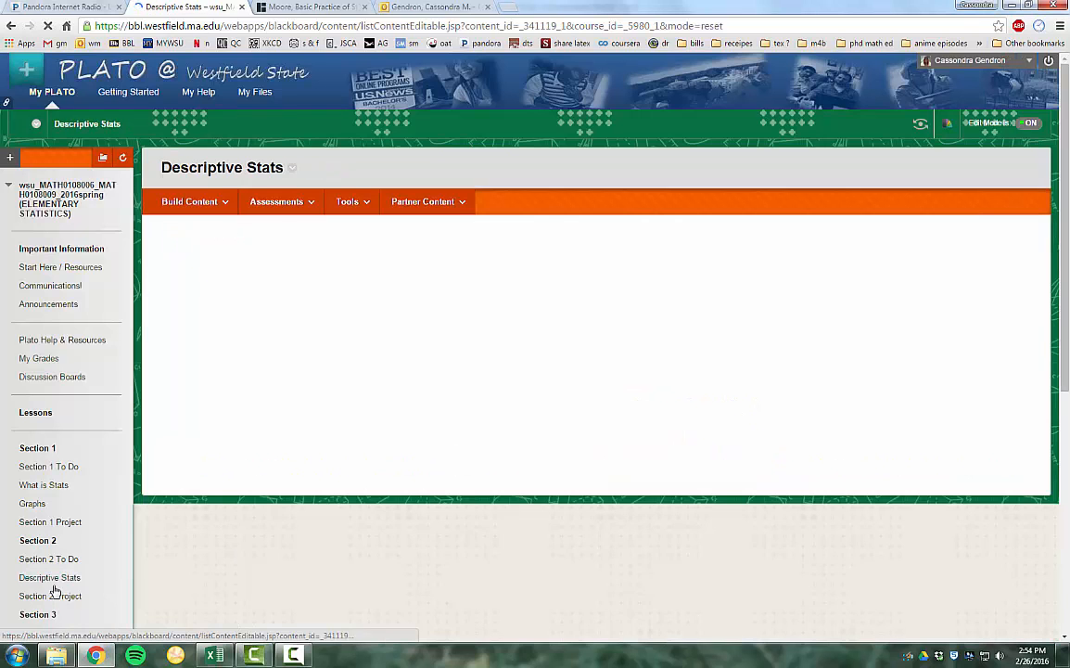
Find the Earthquakes! Pt 2 assignment and open its "draw your box-and-whisker plot" link
{"action": "scroll", "coordinate": [376, 234], "scroll_direction": "down", "scroll_amount": 3}
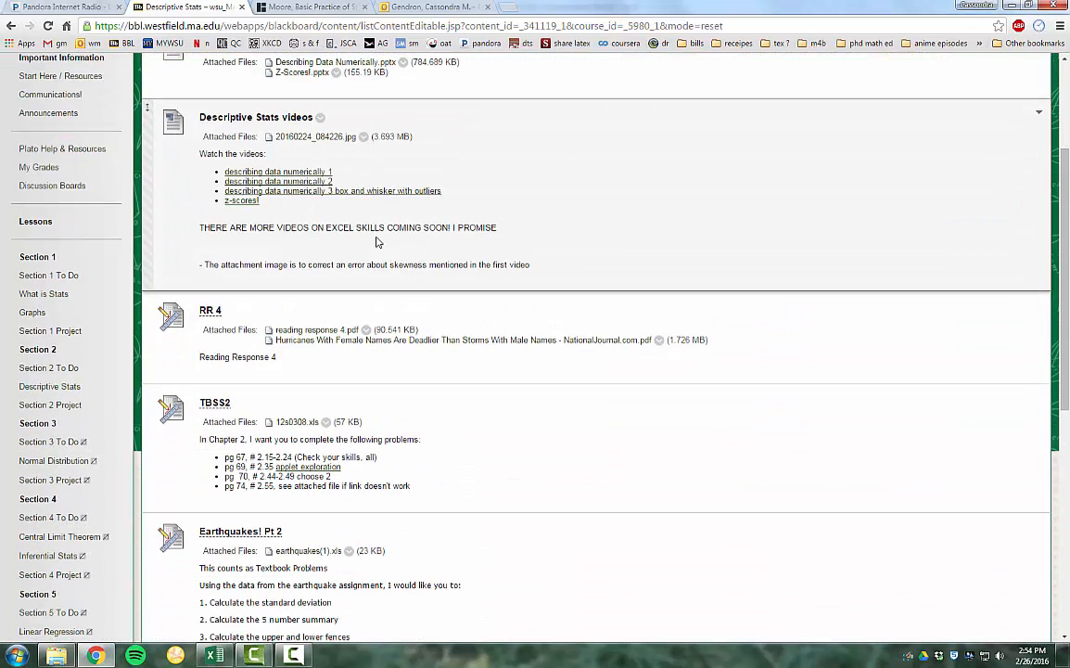
{"action": "scroll", "coordinate": [376, 242], "scroll_direction": "down", "scroll_amount": 5}
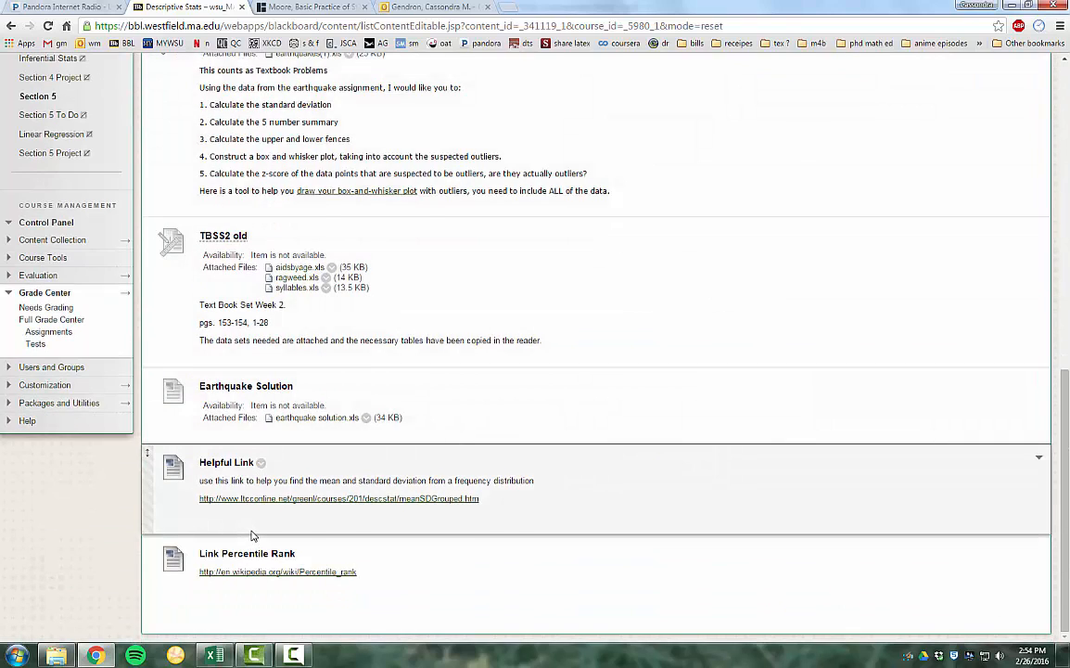
{"action": "scroll", "coordinate": [393, 331], "scroll_direction": "up", "scroll_amount": 2}
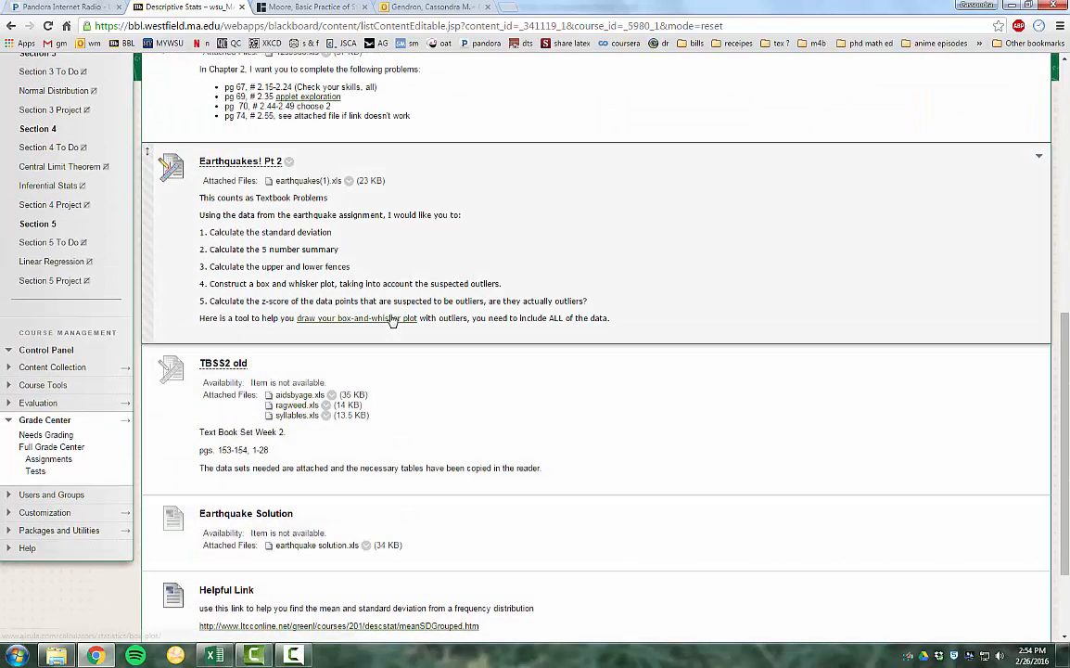
{"action": "left_click", "coordinate": [389, 318]}
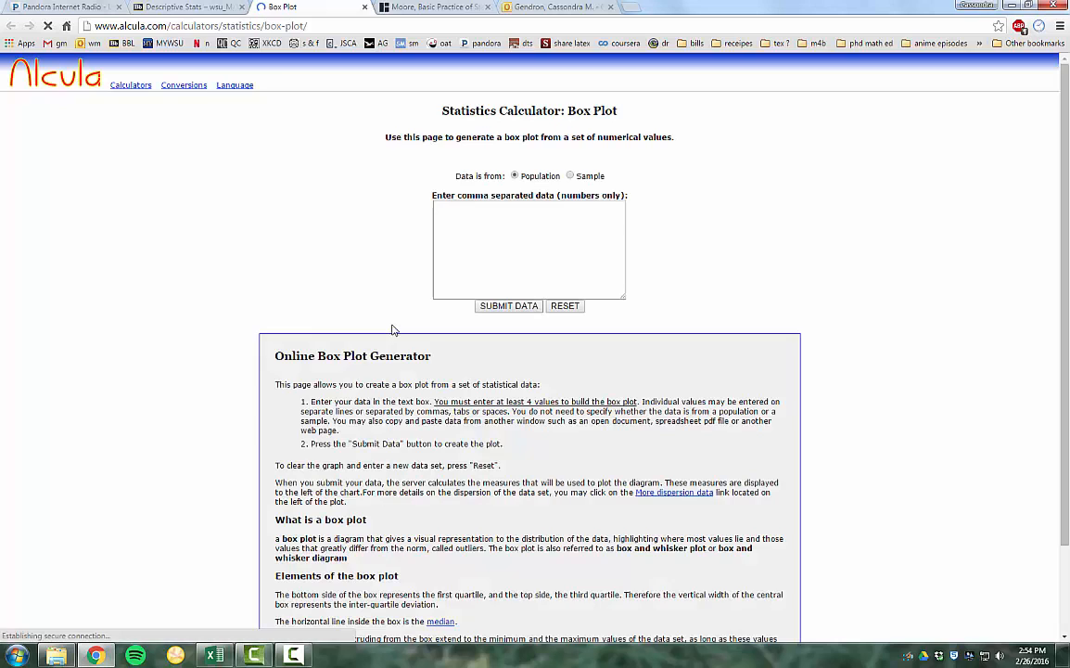
Paste the copied Change values into the box plot calculator, mark the data as Sample, and submit it
{"action": "left_click", "coordinate": [468, 255]}
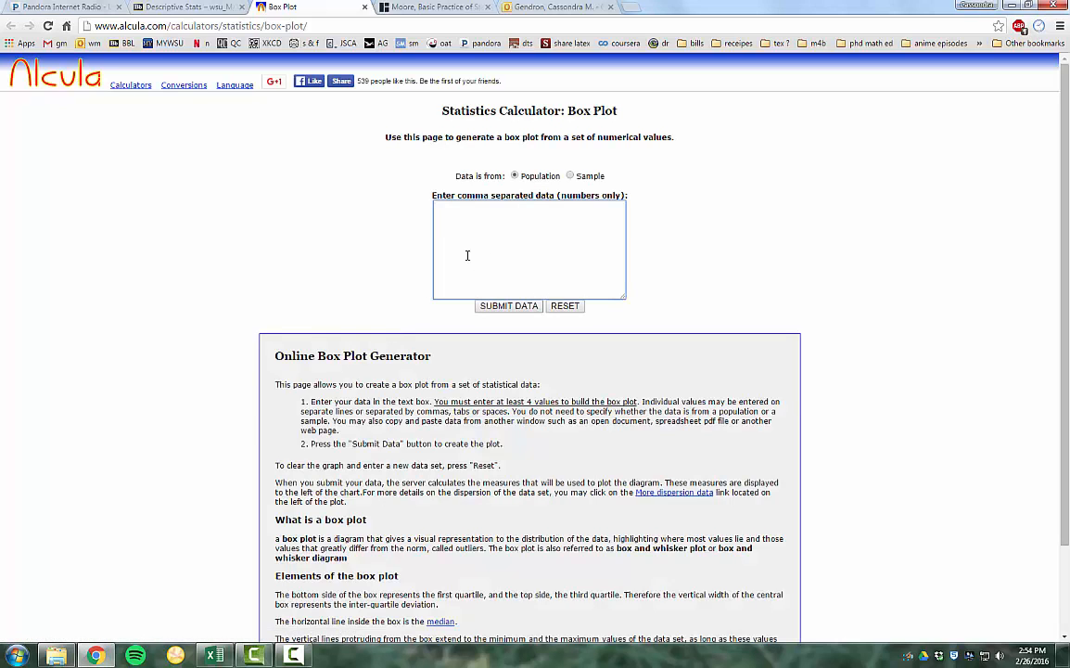
{"action": "key", "text": "ctrl+v"}
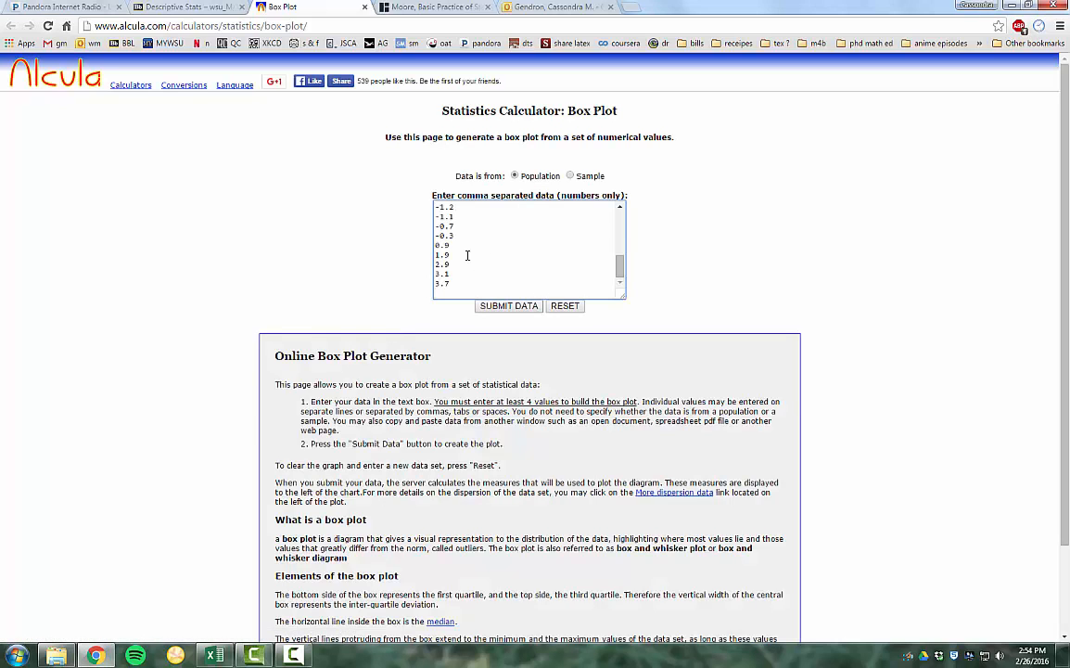
{"action": "left_click", "coordinate": [569, 176]}
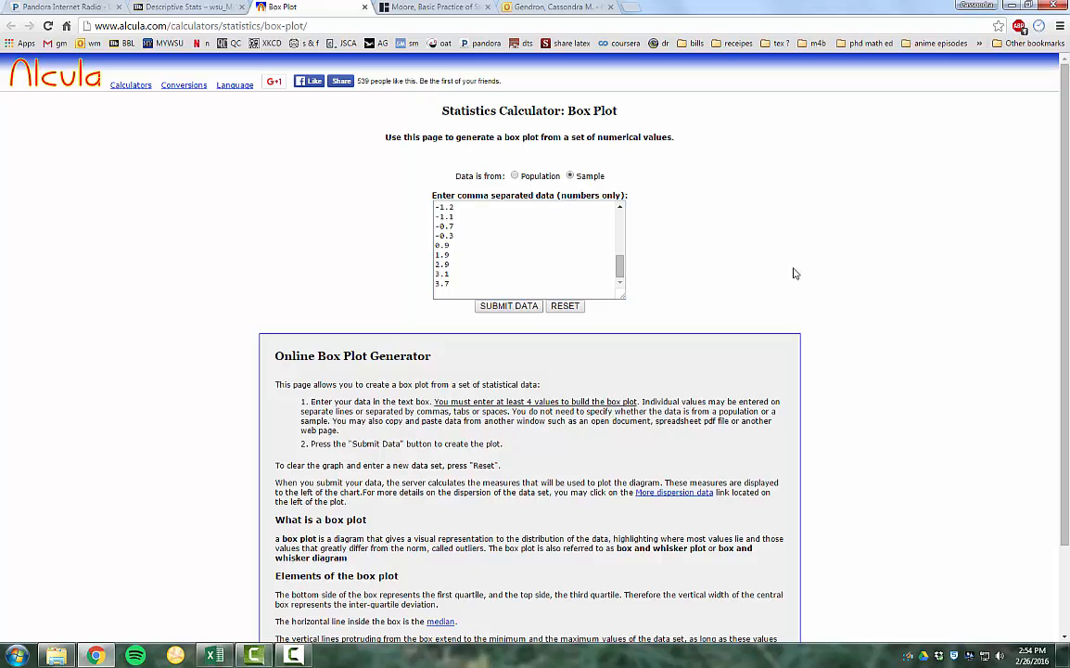
{"action": "left_click", "coordinate": [509, 306]}
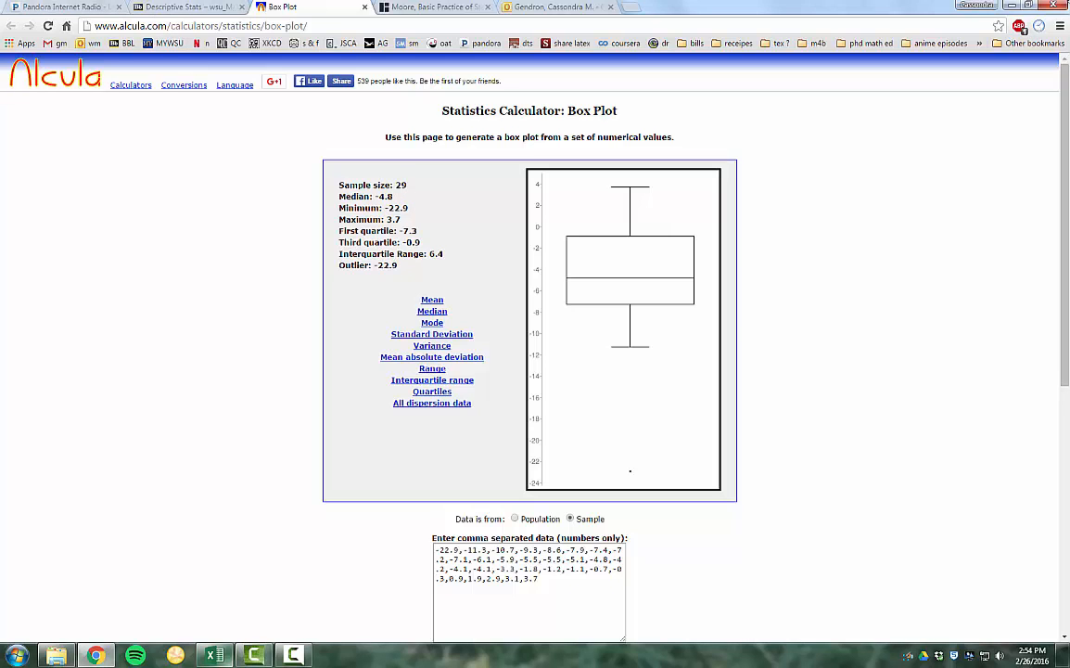
Arrange the box plot browser window and the Excel workbook side by side, and clear the copy marquee around the Change data
{"action": "left_click", "coordinate": [1029, 5]}
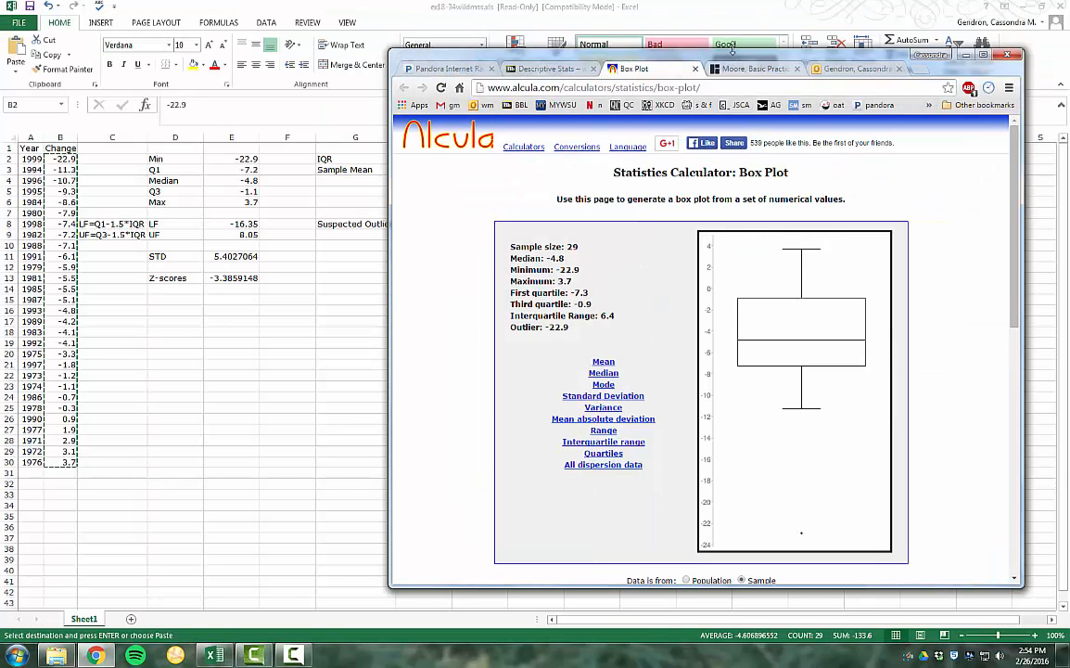
{"action": "left_click_drag", "start_coordinate": [737, 59], "coordinate": [2, 73]}
{"action": "left_click", "coordinate": [544, 4]}
{"action": "left_click", "coordinate": [1043, 7]}
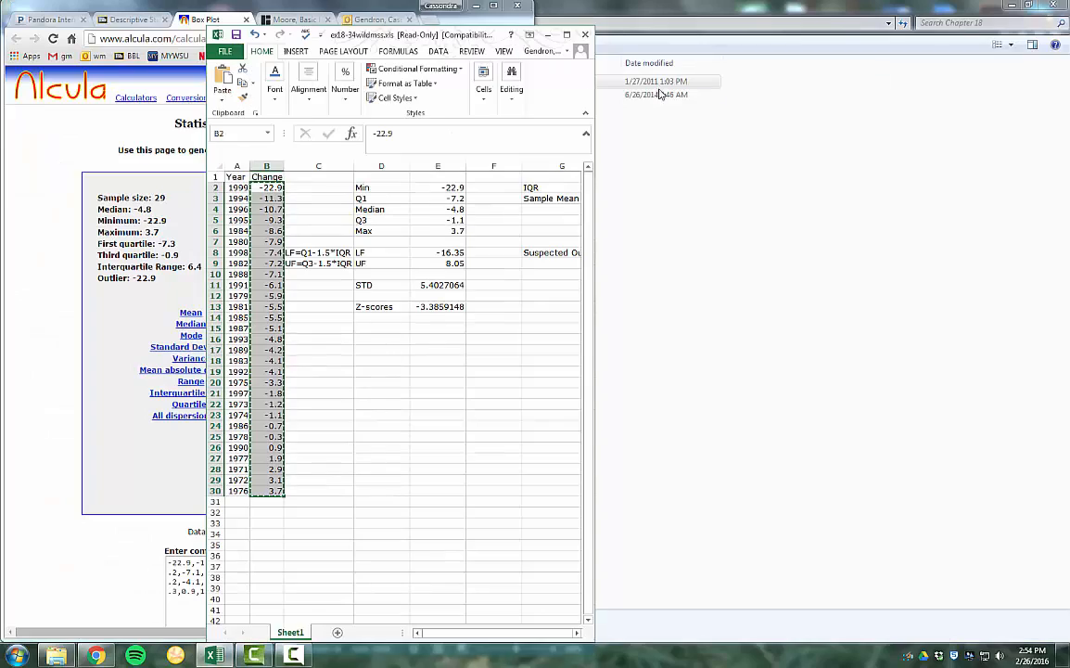
{"action": "left_click_drag", "start_coordinate": [345, 34], "coordinate": [1069, 46]}
{"action": "left_click", "coordinate": [823, 345]}
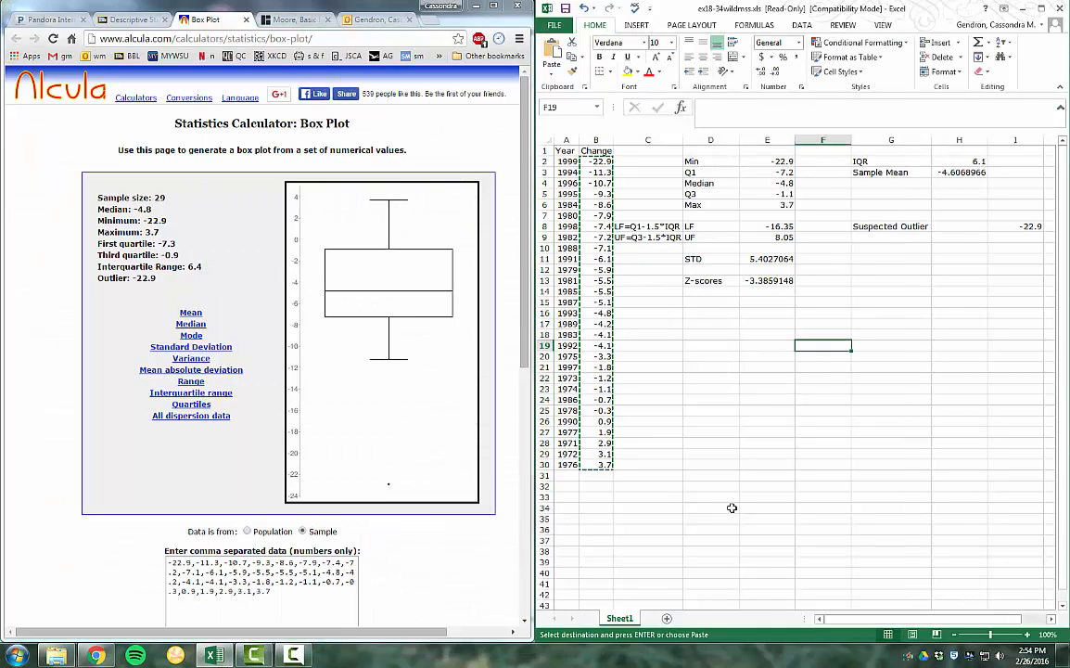
{"action": "left_click", "coordinate": [654, 455]}
{"action": "double_click", "coordinate": [660, 433]}
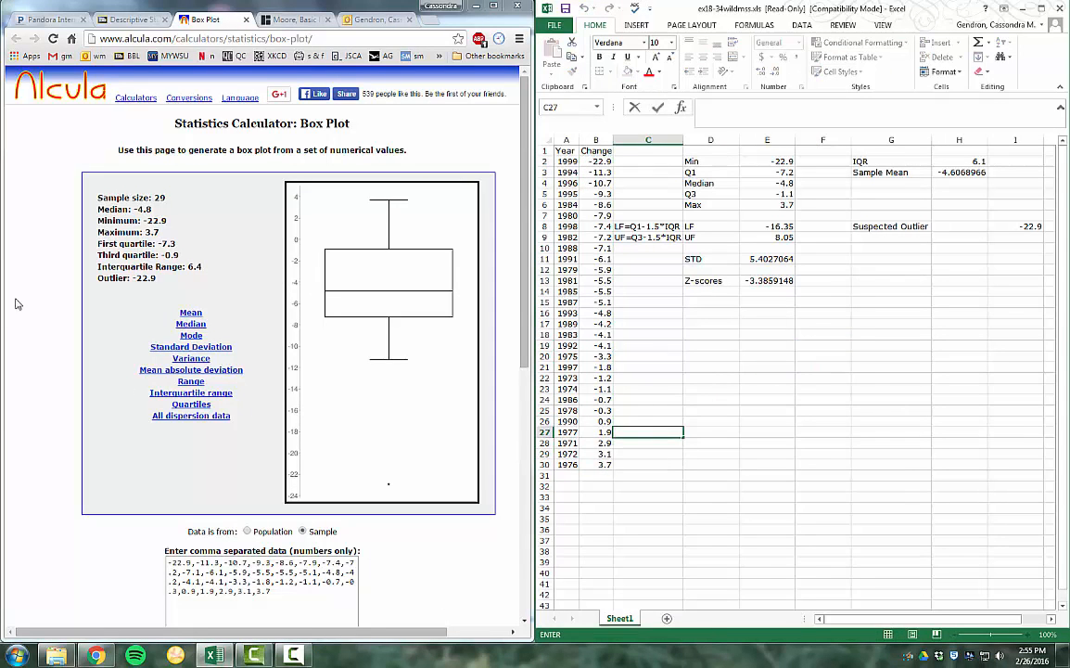